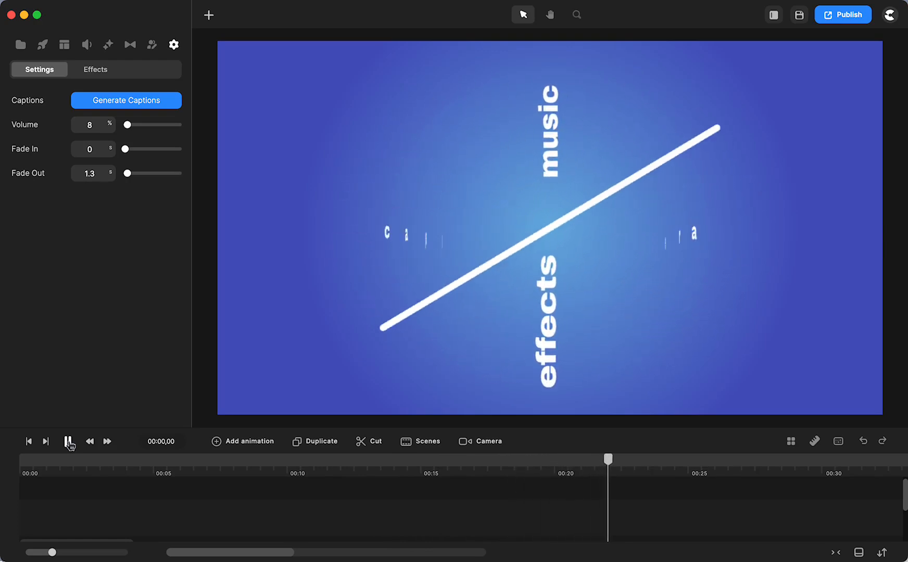
Pause the preview and look through the timeline for the existing "reveal hidden" clip
click(68, 442)
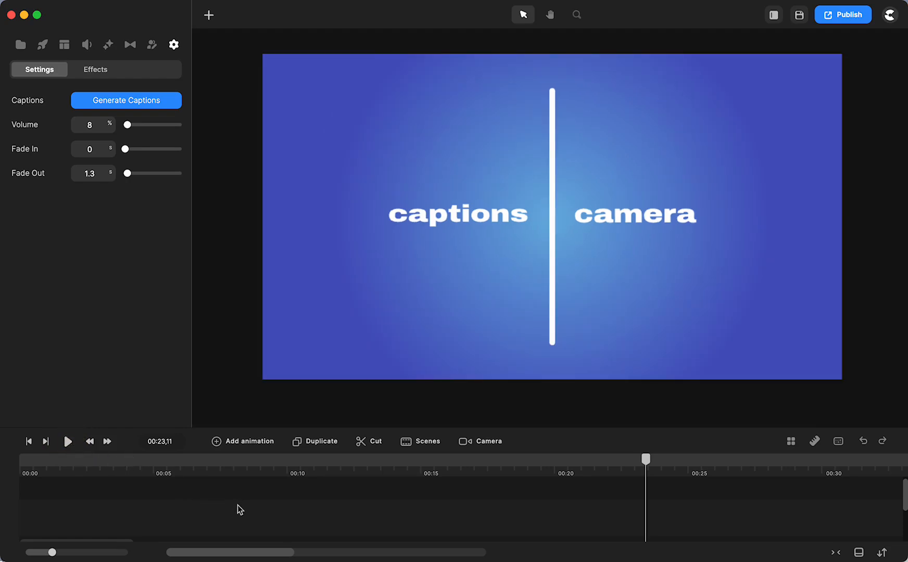
scroll(237, 508, right, 10)
scroll(237, 505, right, 2)
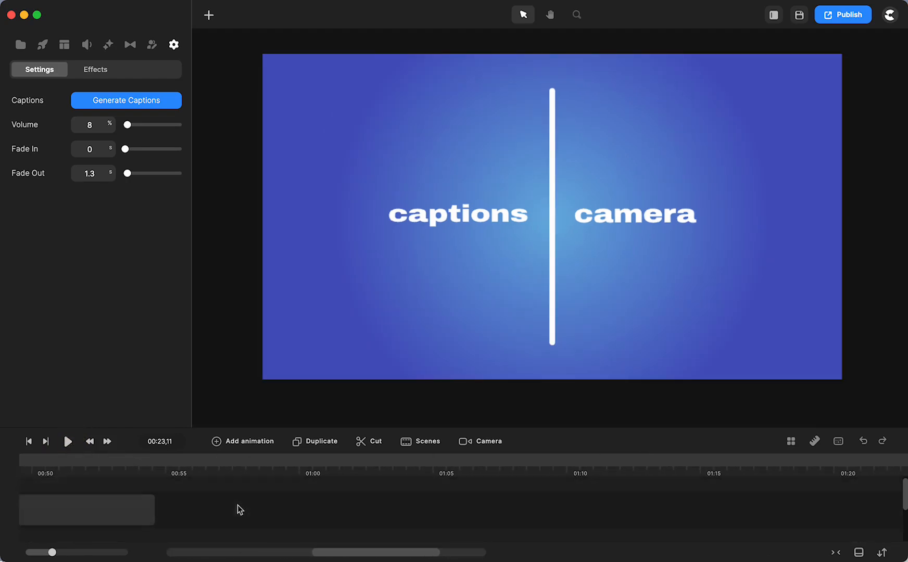
scroll(238, 505, right, 5)
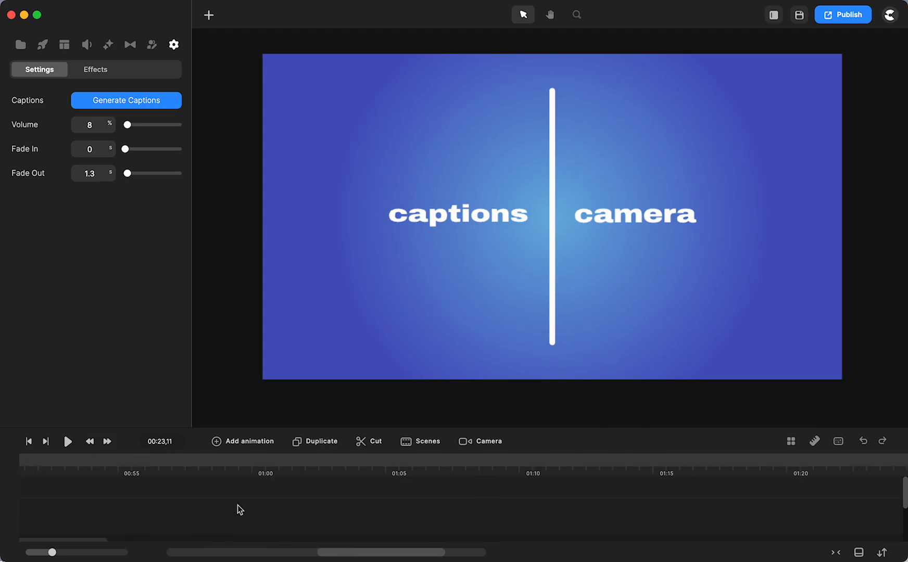
click(328, 463)
drag(328, 463, 68, 495)
scroll(181, 521, left, 5)
drag(306, 460, 91, 480)
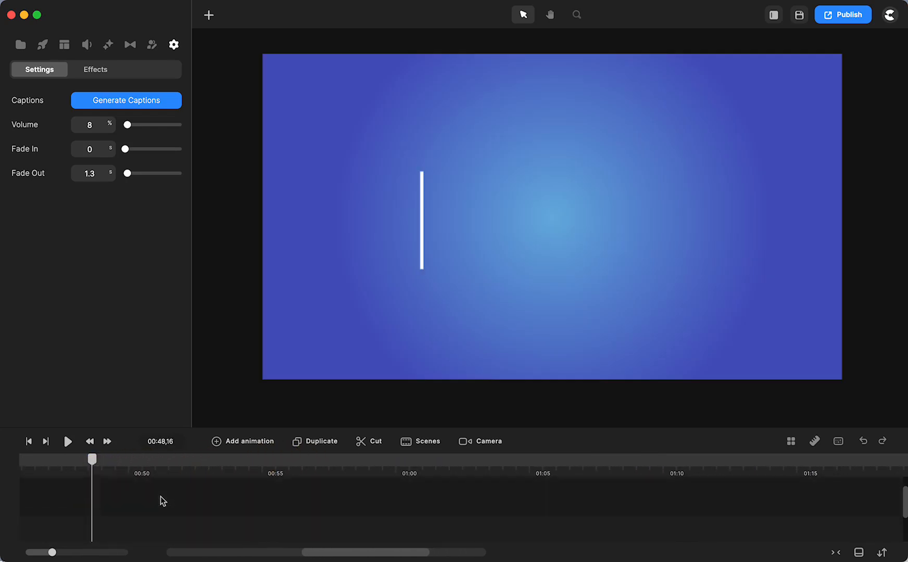
scroll(160, 495, left, 9)
scroll(160, 496, up, 3)
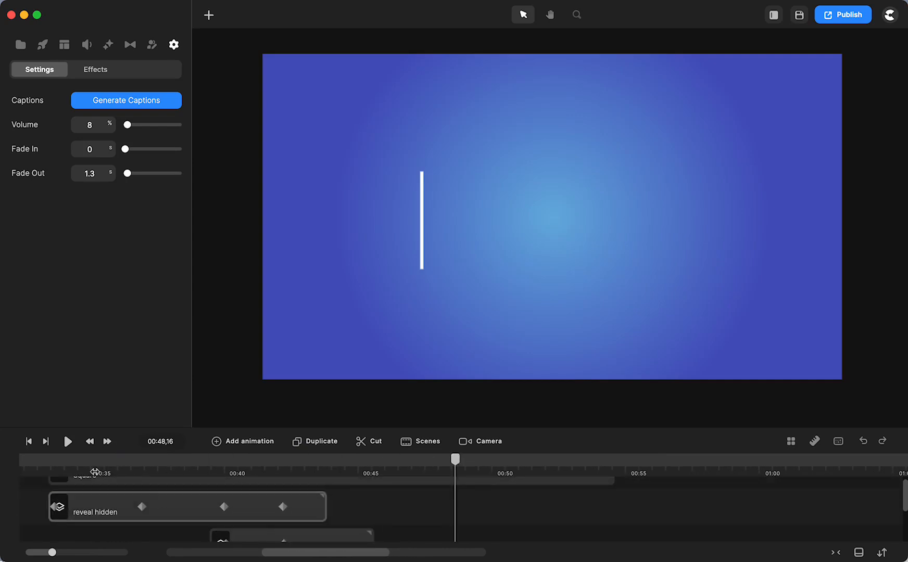
Play the "Reveal Hidden" animation from 00:33,07 until the white line has crossed the text
click(45, 459)
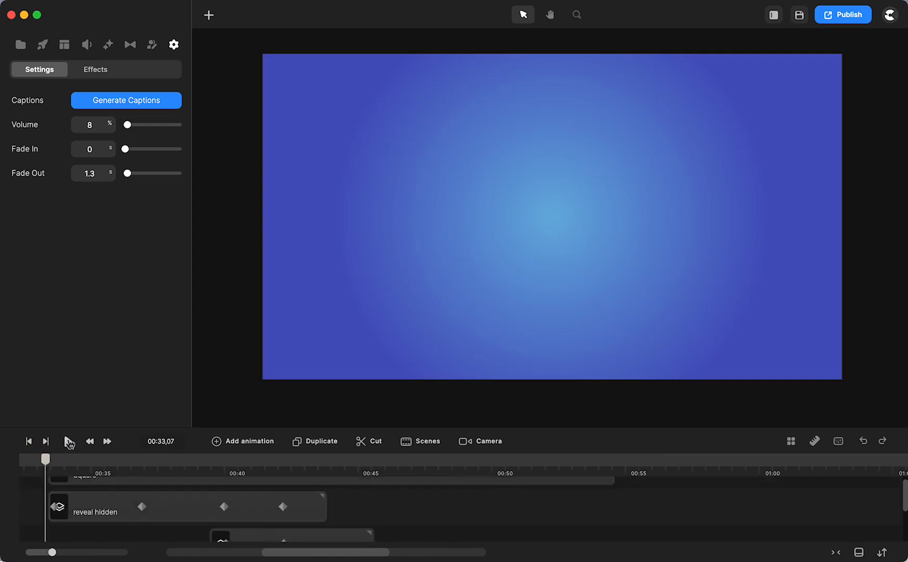
click(68, 442)
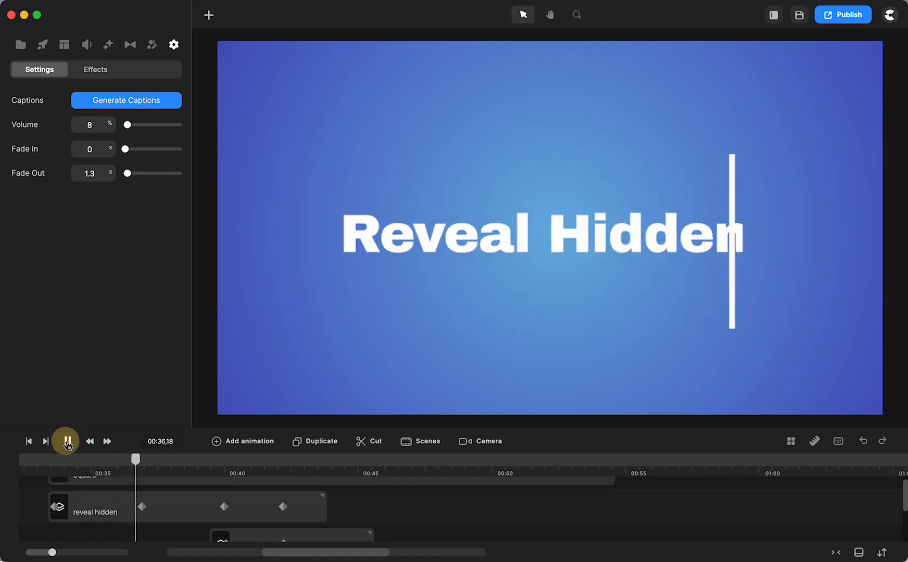
click(68, 442)
Nudge the reveal hidden clip's keyframe near 00:36 slightly later to match the Square clip's keyframe, and check the wipe at 00:35,27
mouse_move(136, 460)
mouse_down()
mouse_move(97, 464)
mouse_move(147, 471)
mouse_move(133, 467)
mouse_up()
scroll(139, 506, up, 2)
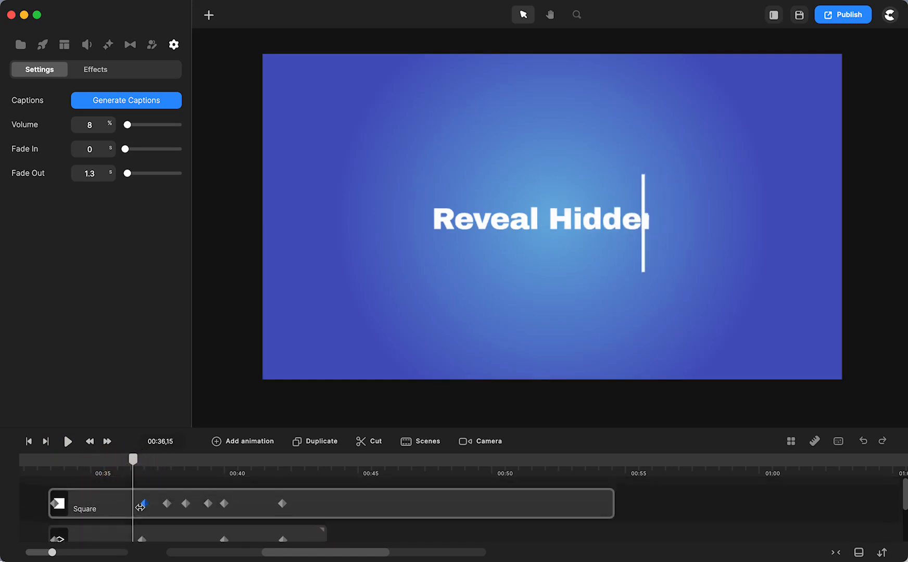
drag(142, 518, 142, 517)
drag(142, 460, 117, 472)
click(35, 499)
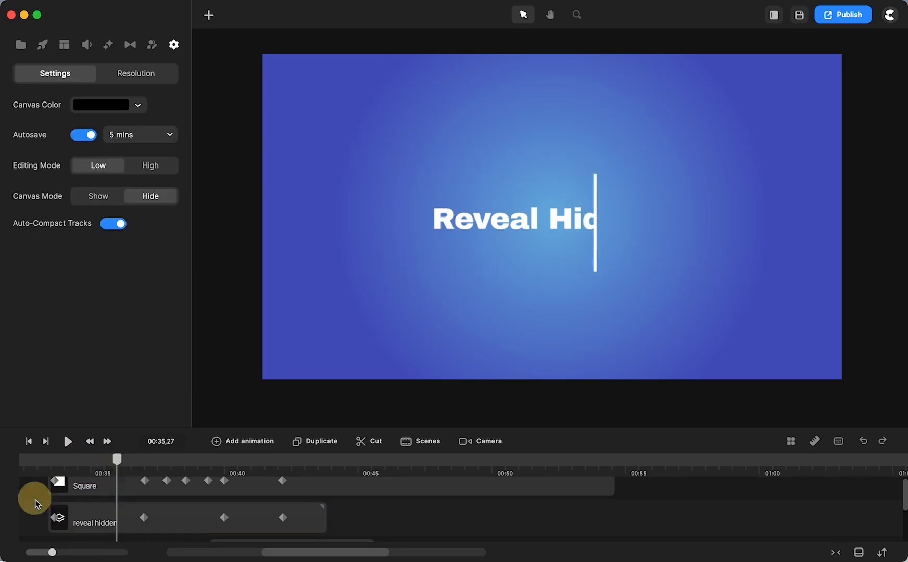
Replay the finished text reveal from 00:33,14 until "Messages" replaces the first text
click(56, 460)
click(68, 442)
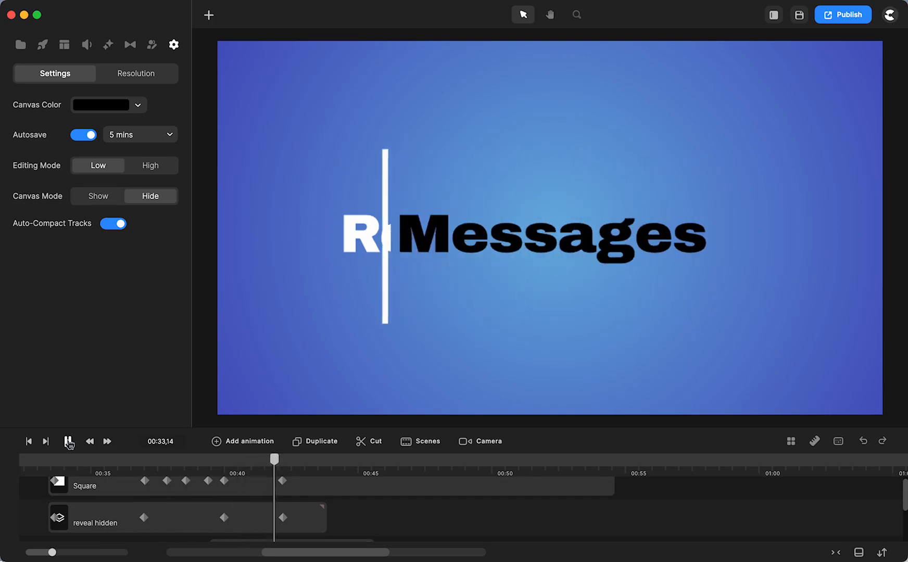
click(68, 441)
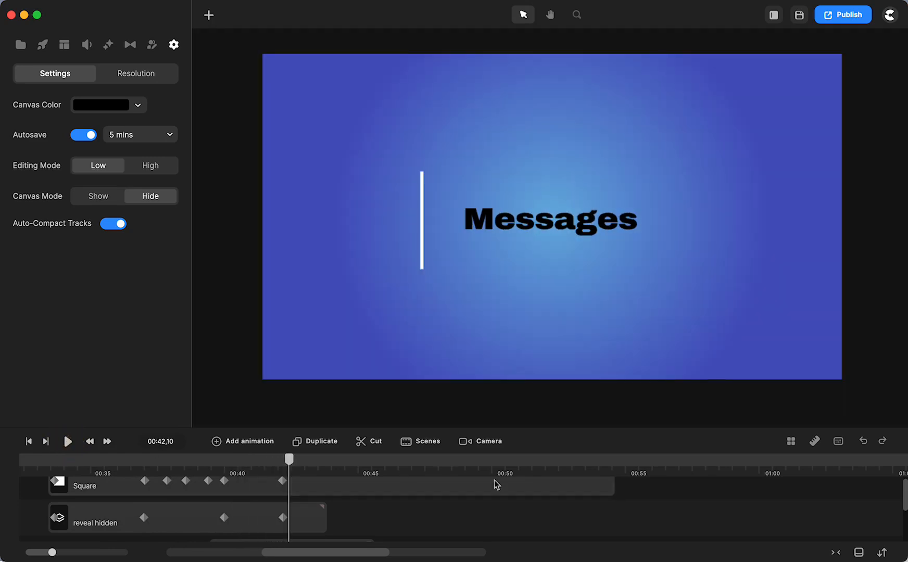
Add a square shape to the canvas at 00:56,07 on an empty part of the timeline
click(660, 464)
scroll(601, 504, right, 5)
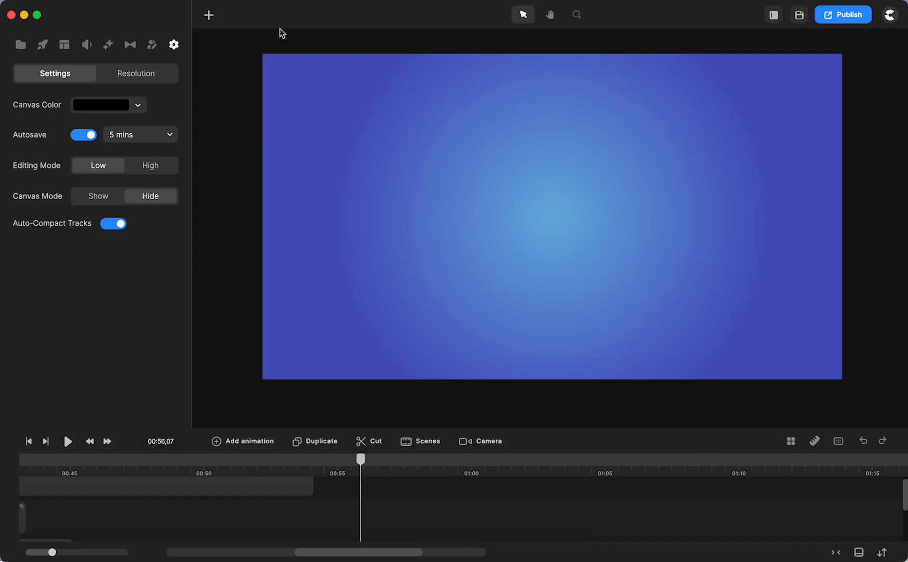
click(208, 15)
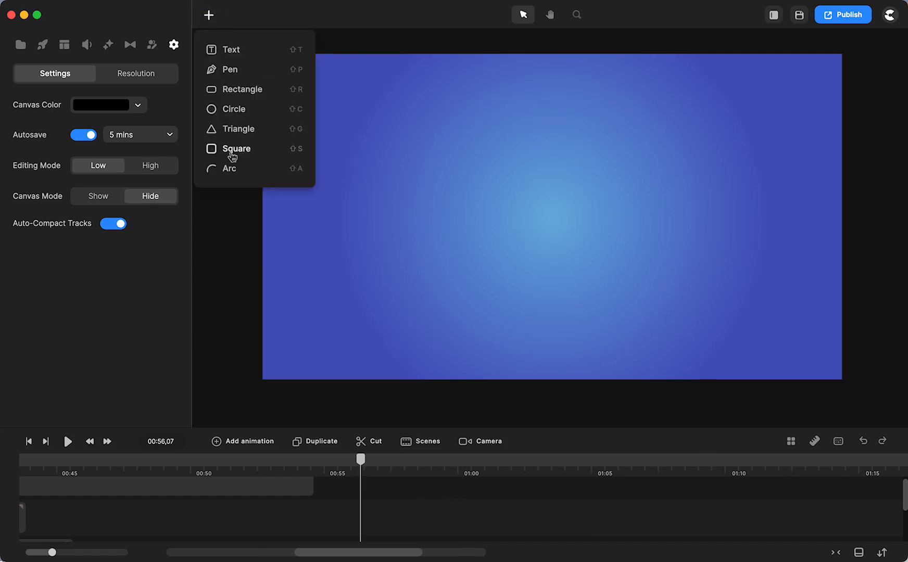
click(233, 150)
click(541, 219)
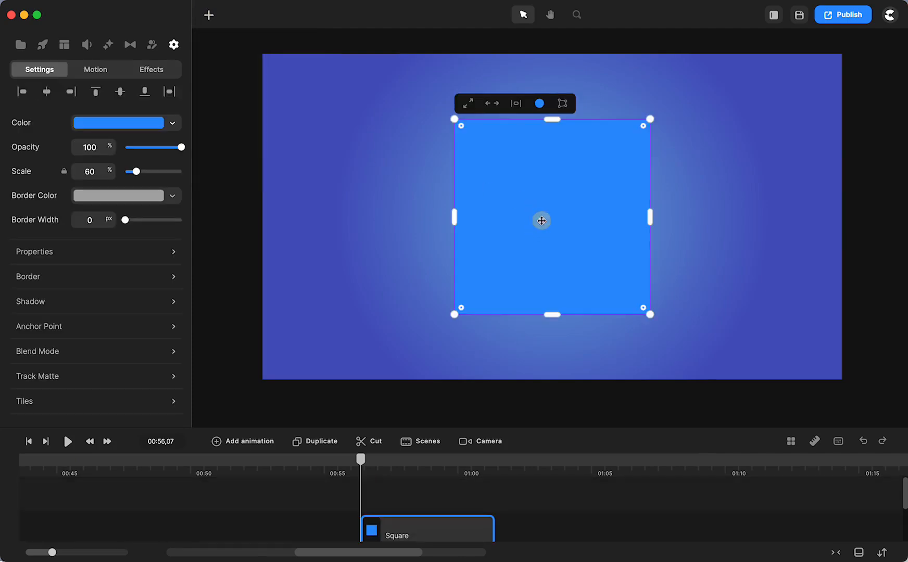
Move the square toward the left part of the canvas and narrow it to a vertical bar with a scale of 8%
click(584, 226)
drag(584, 226, 499, 229)
drag(574, 222, 402, 240)
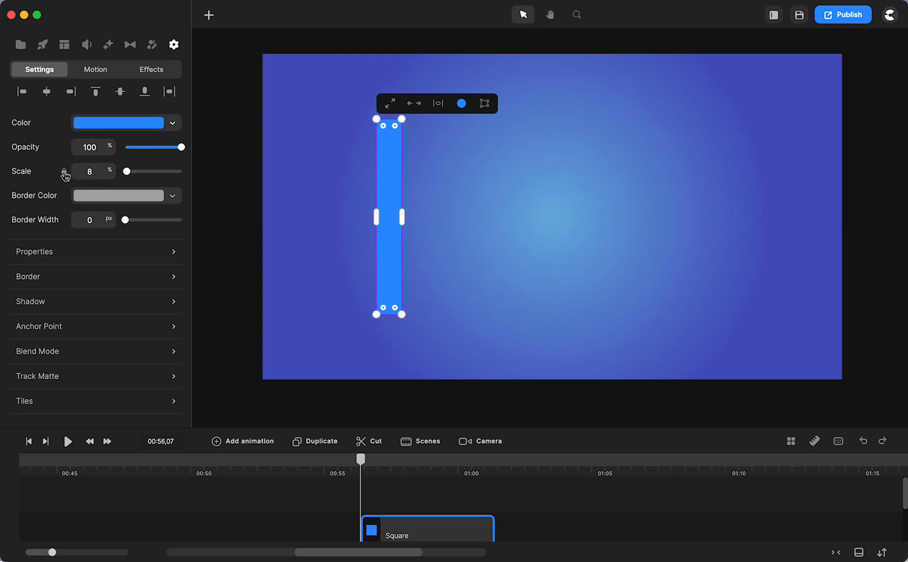
Unlink the square's scale proportions and set Scale X to 1% and Scale Y to 30% to form a thin line
click(65, 172)
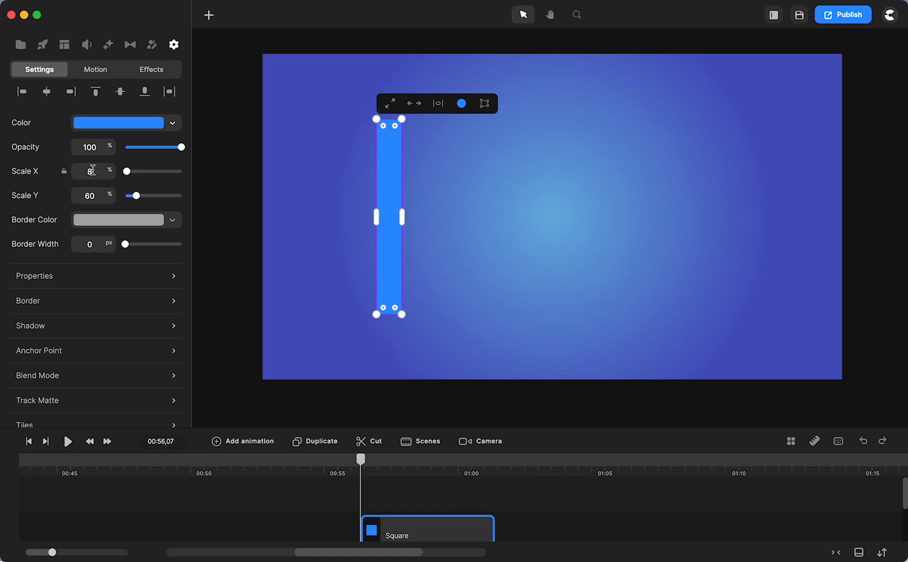
drag(95, 175, 75, 197)
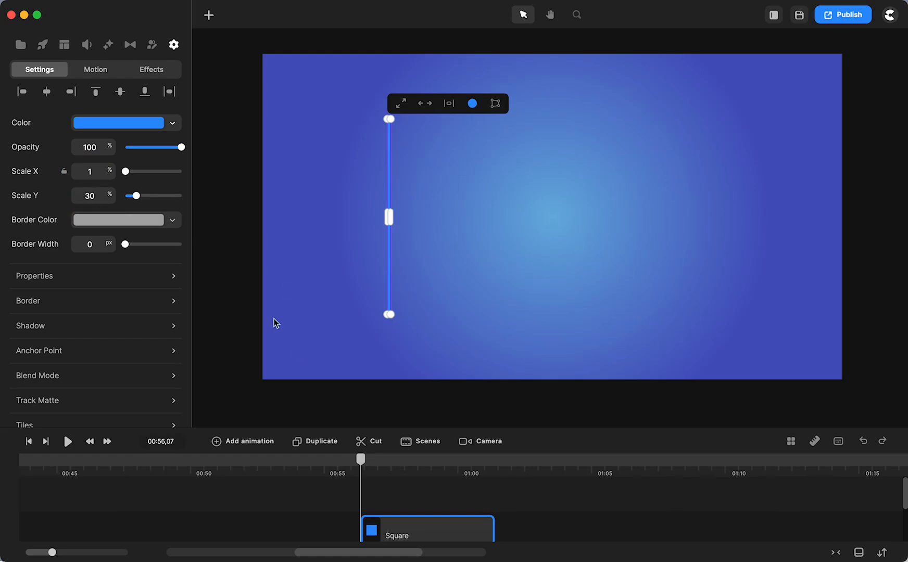
key(Return)
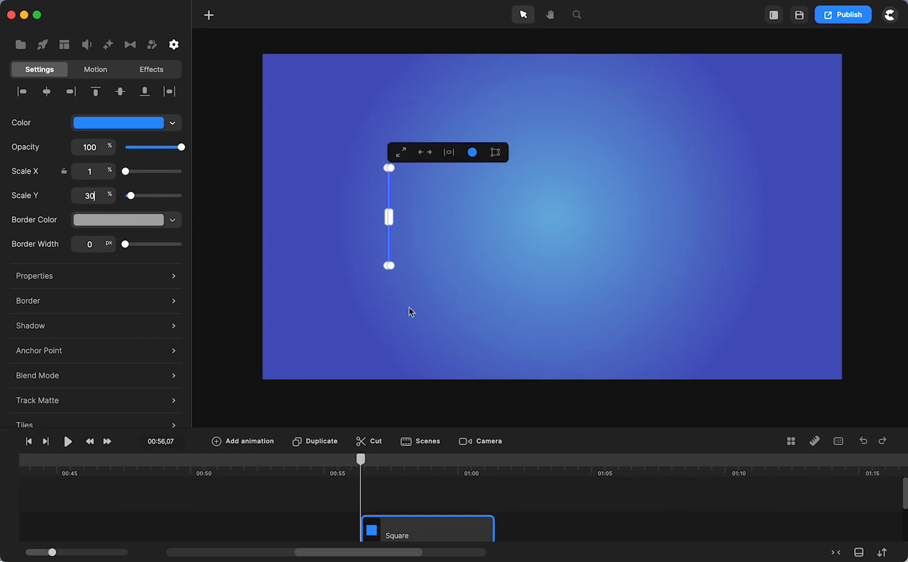
click(402, 498)
click(405, 527)
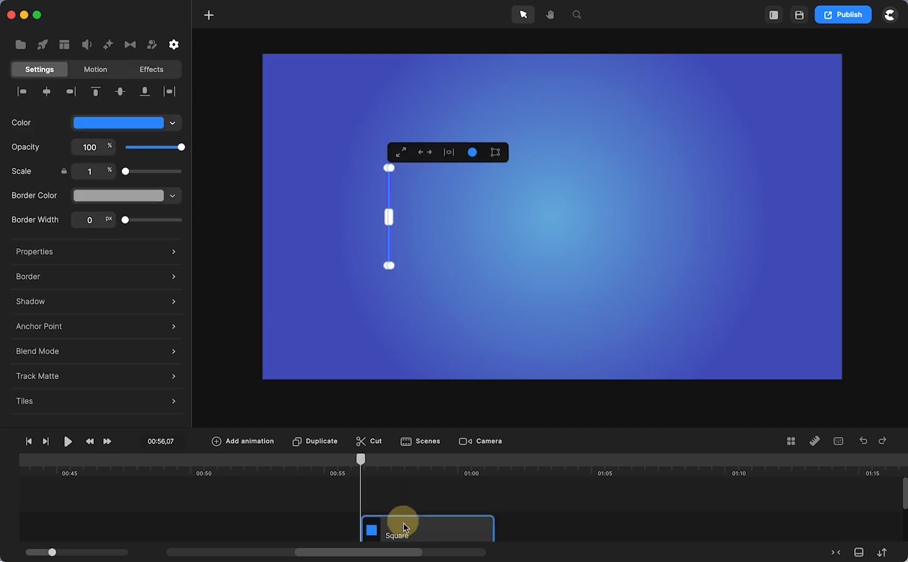
Change the thin line's fill color to the white favorite
click(472, 152)
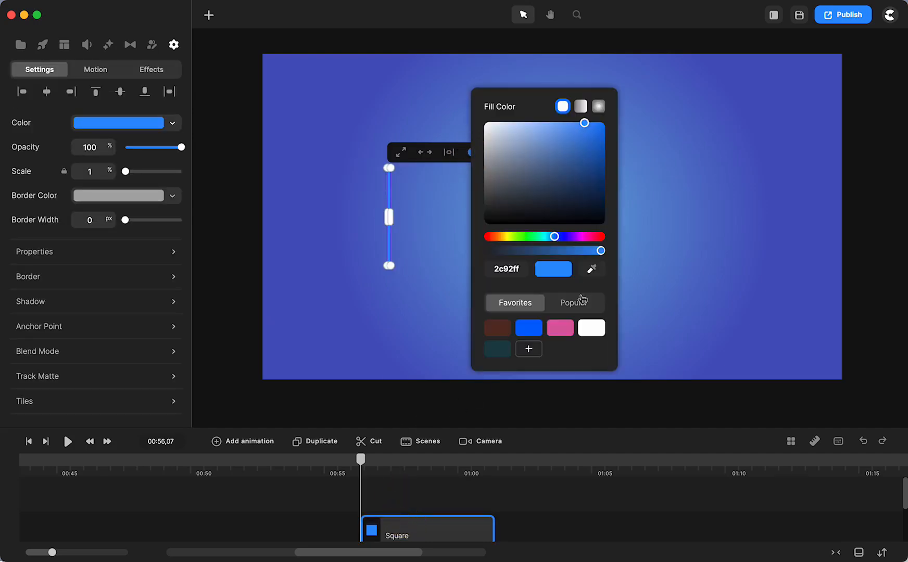
click(592, 328)
click(574, 517)
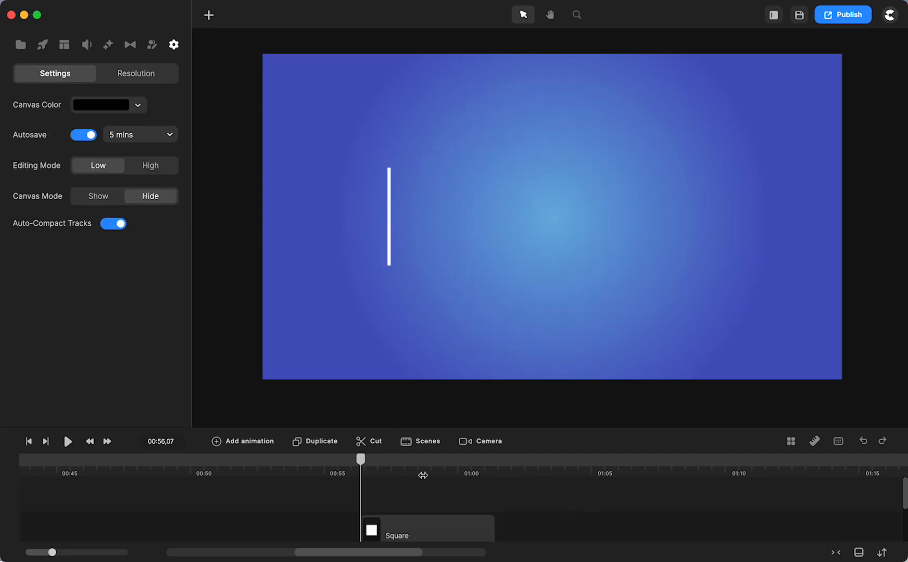
Extend the new Square clip on the timeline to about 01:17
drag(492, 530, 877, 509)
scroll(734, 526, right, 2)
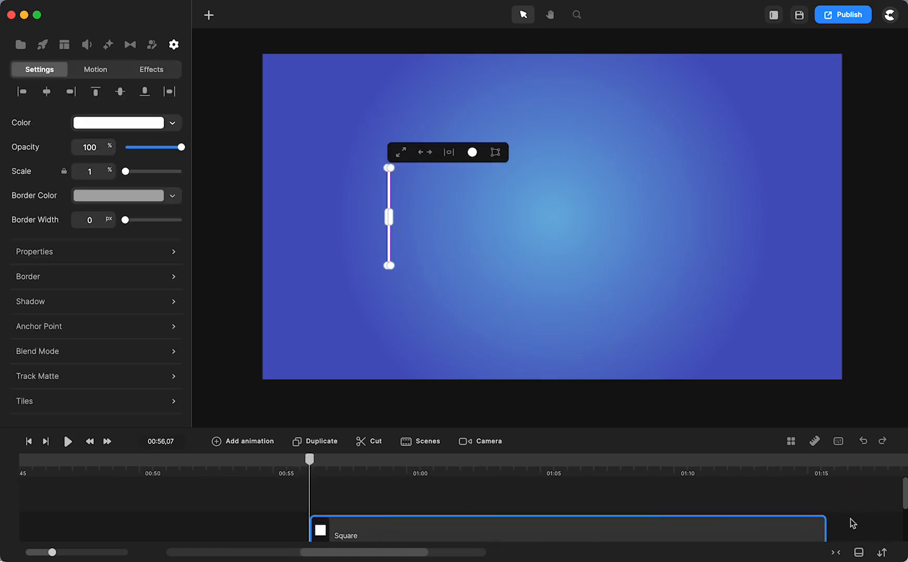
drag(824, 526, 879, 524)
scroll(333, 534, down, 2)
Add a text element at 00:56,07 and replace its placeholder with "Reveal Hidden"
click(211, 16)
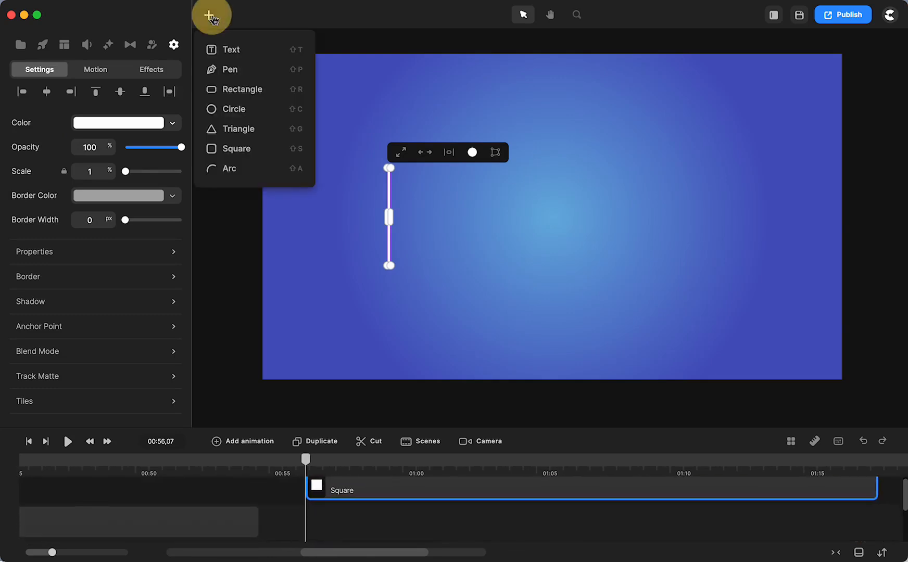
click(229, 49)
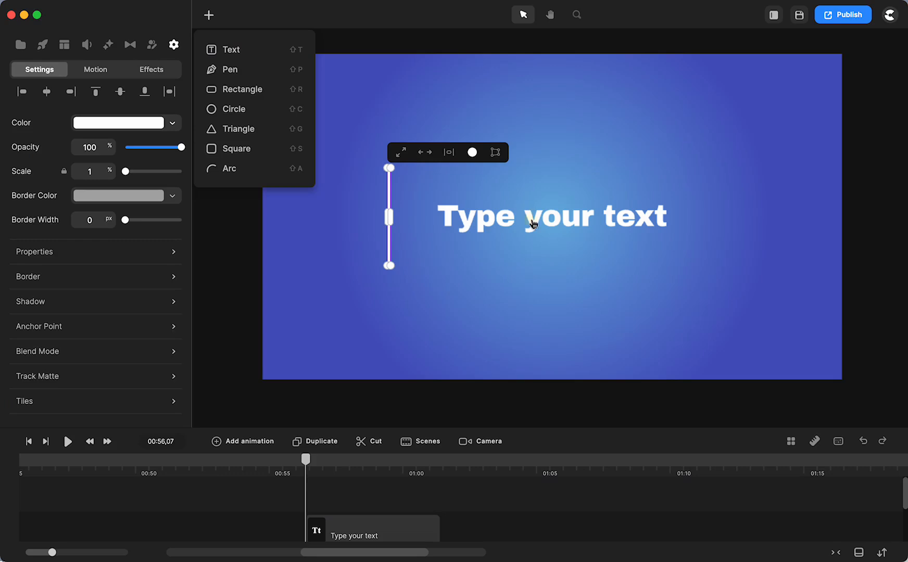
drag(531, 220, 527, 218)
double_click(526, 217)
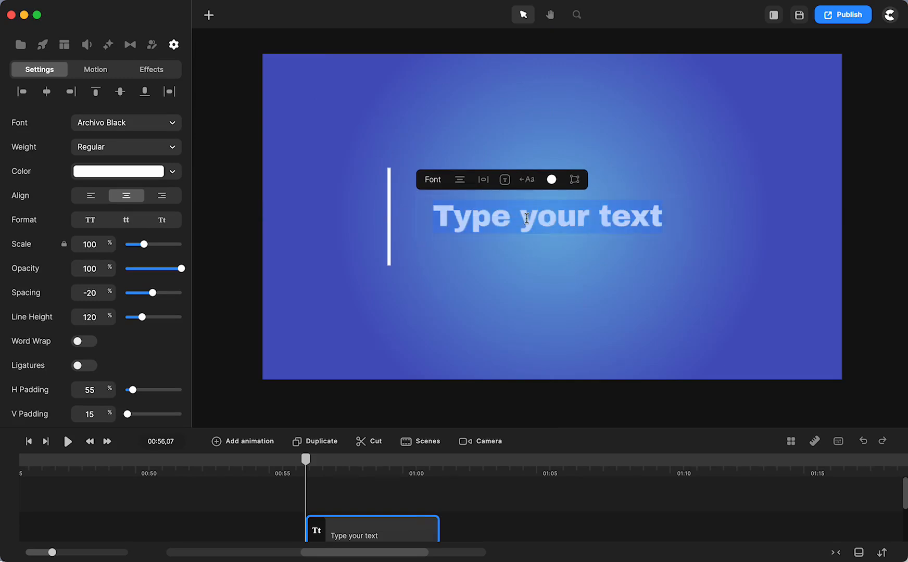
text(Reveal Hidde)
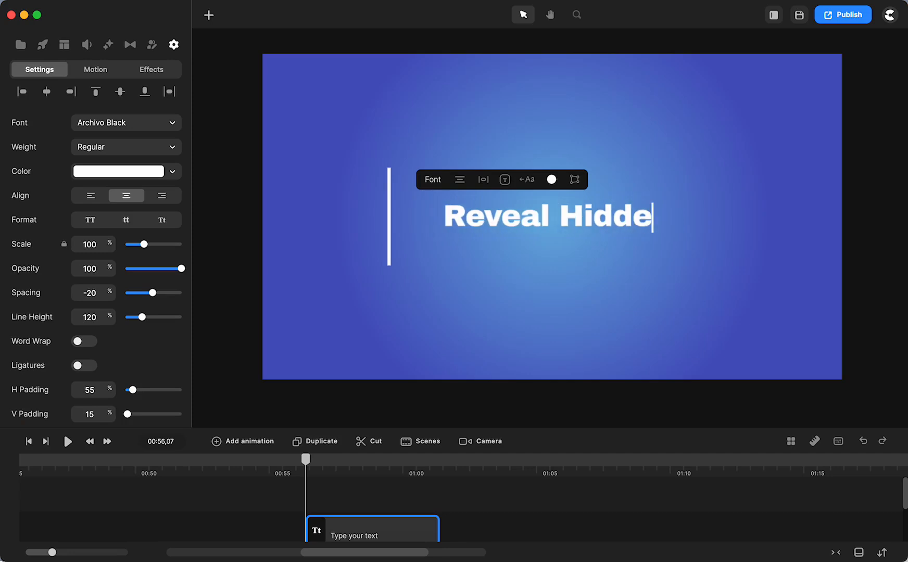
text(n)
click(669, 266)
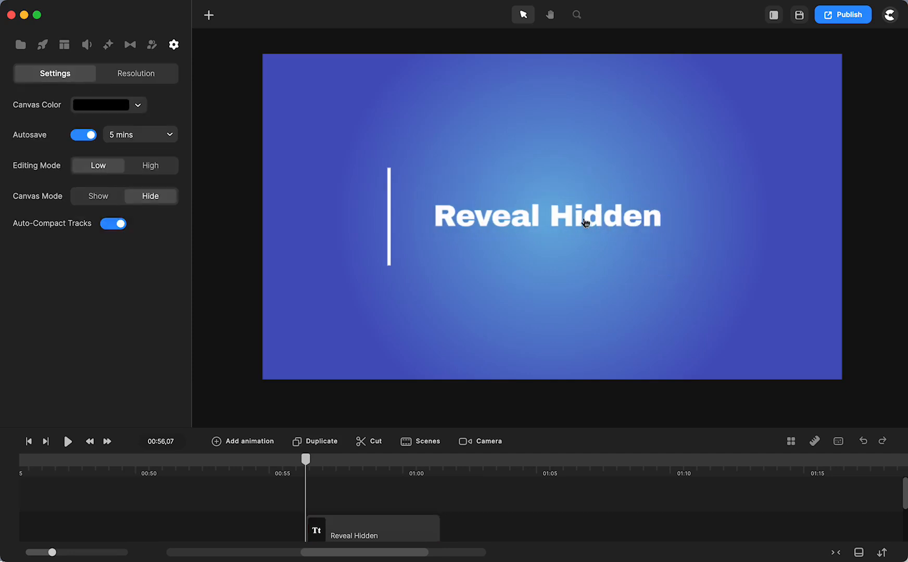
Place the "Reveal Hidden" clip beneath the Square clip, extend it to about 01:08, and save the project
click(586, 223)
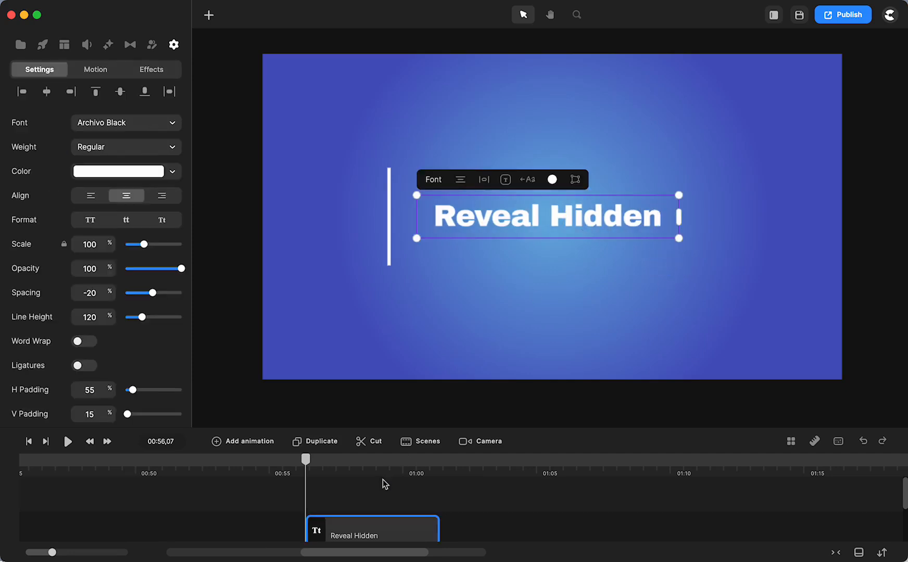
scroll(375, 516, down, 2)
drag(354, 503, 357, 525)
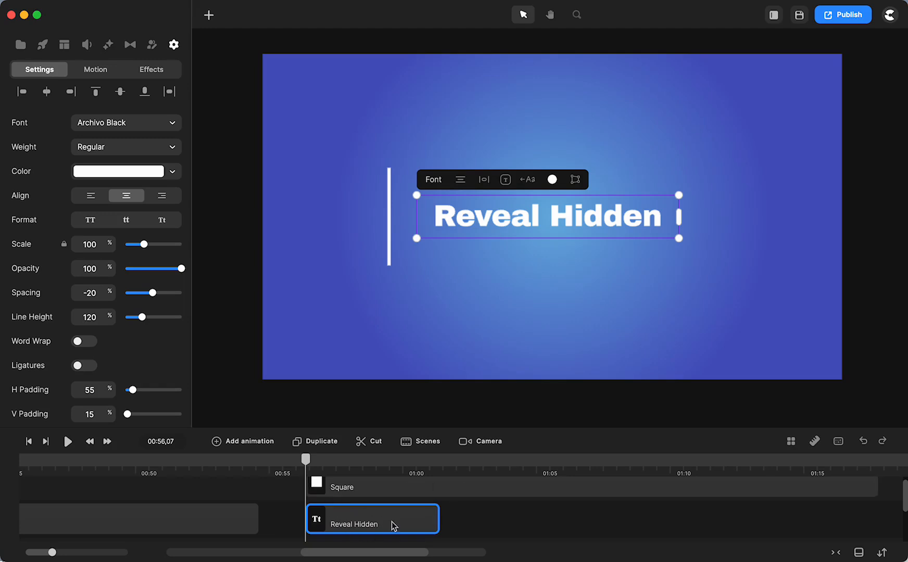
drag(436, 519, 637, 520)
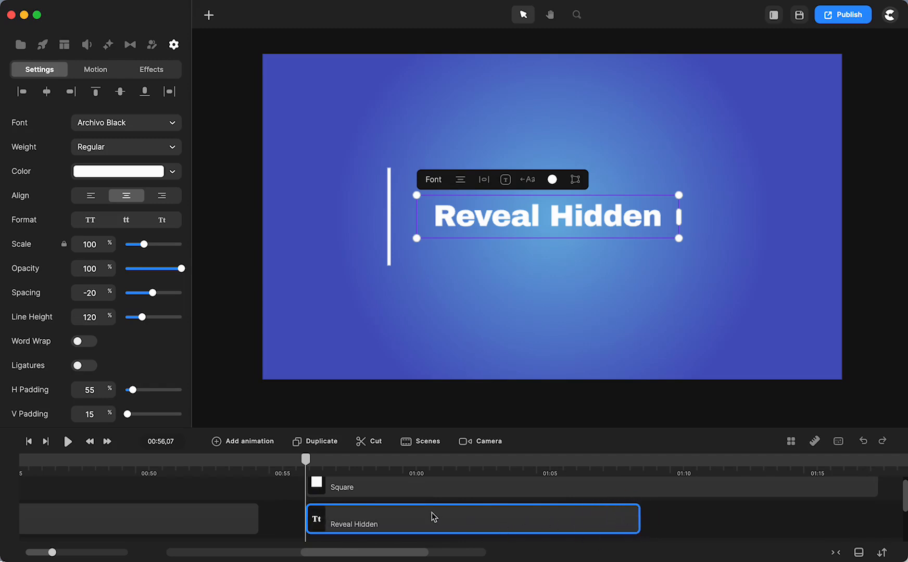
key(super+s)
Apply the saved Scale X (Circ) In motion preset to the "Reveal Hidden" text
click(99, 73)
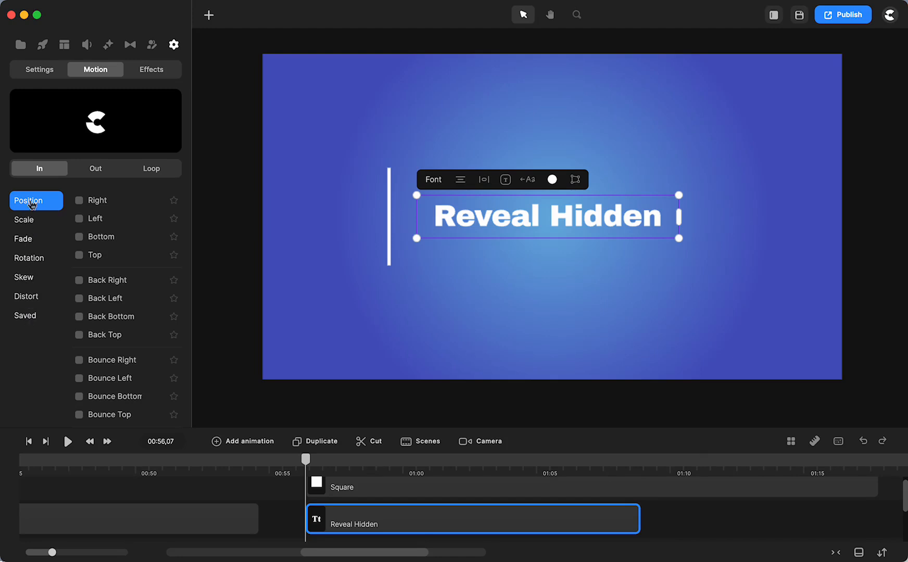
click(26, 316)
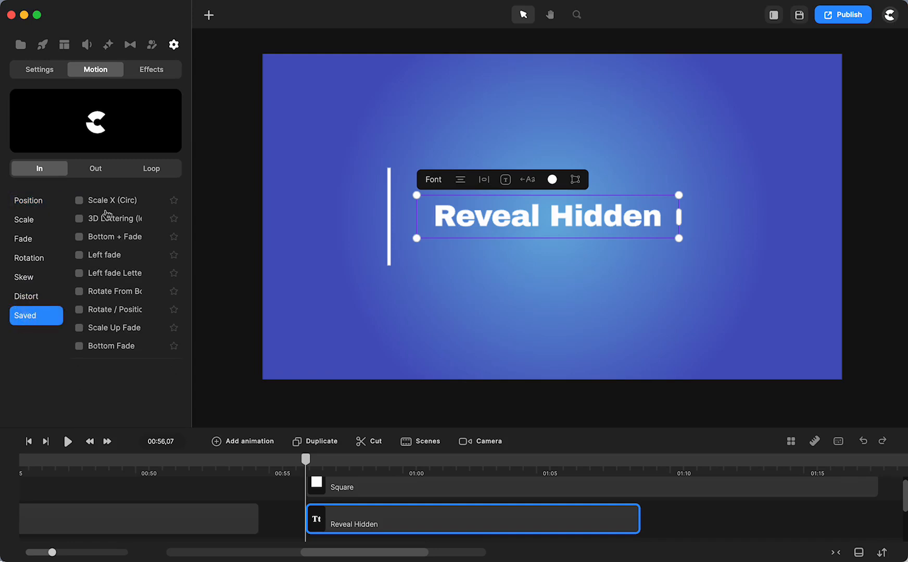
click(79, 201)
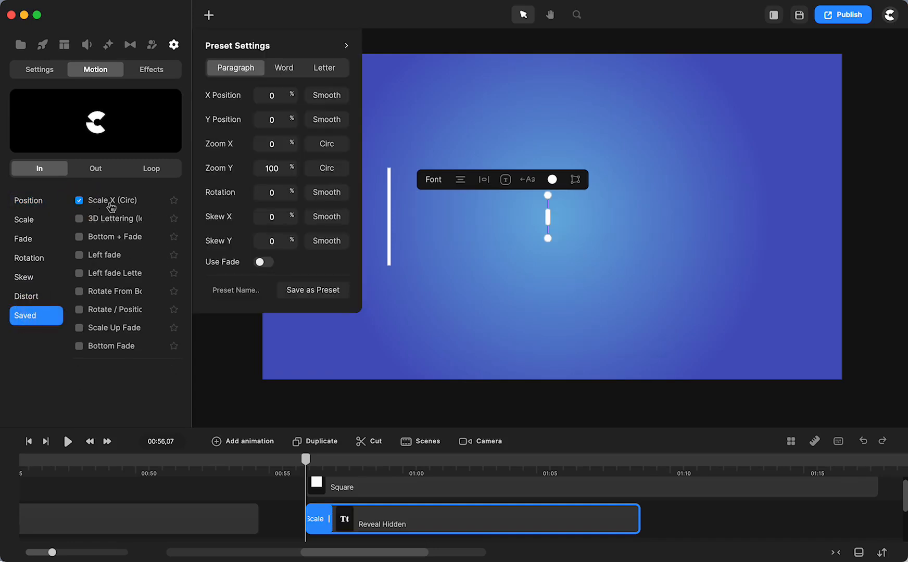
Preview the text's scale-in at 00:56,29 and switch its motion preset to animate by letter
drag(307, 459, 326, 464)
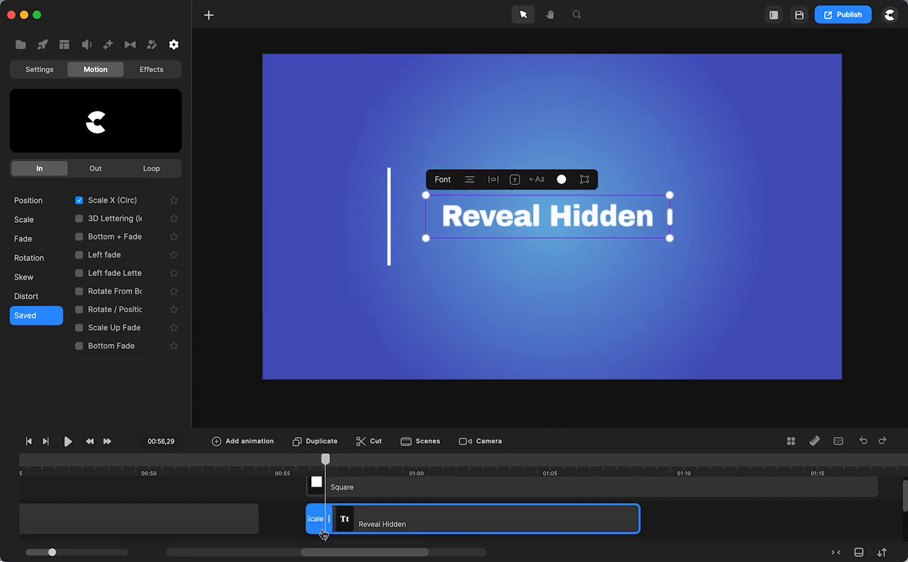
click(318, 520)
click(329, 68)
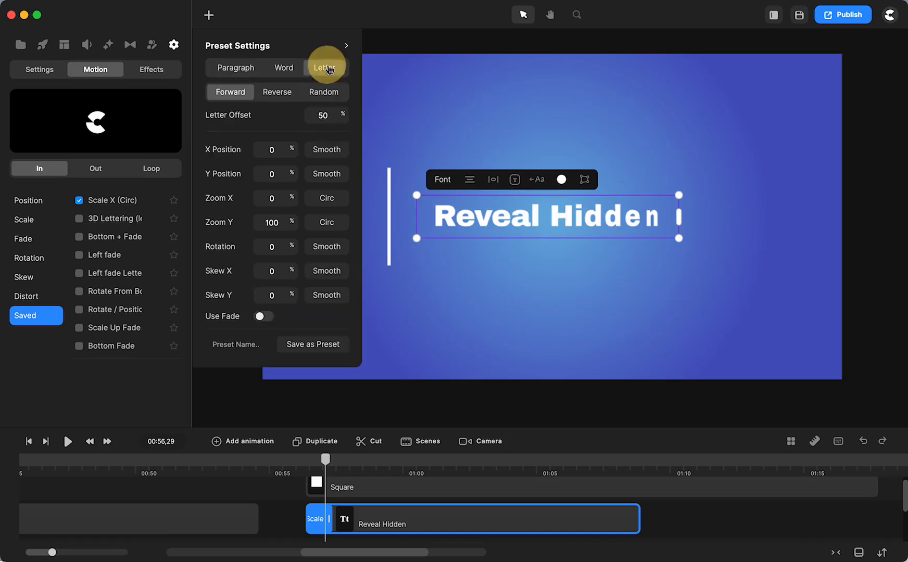
Set the playhead to 00:57,00 and enlarge the timeline area to show more tracks beneath the "Reveal Hidden" clip
mouse_move(325, 460)
mouse_down()
mouse_move(308, 465)
mouse_move(326, 466)
mouse_up()
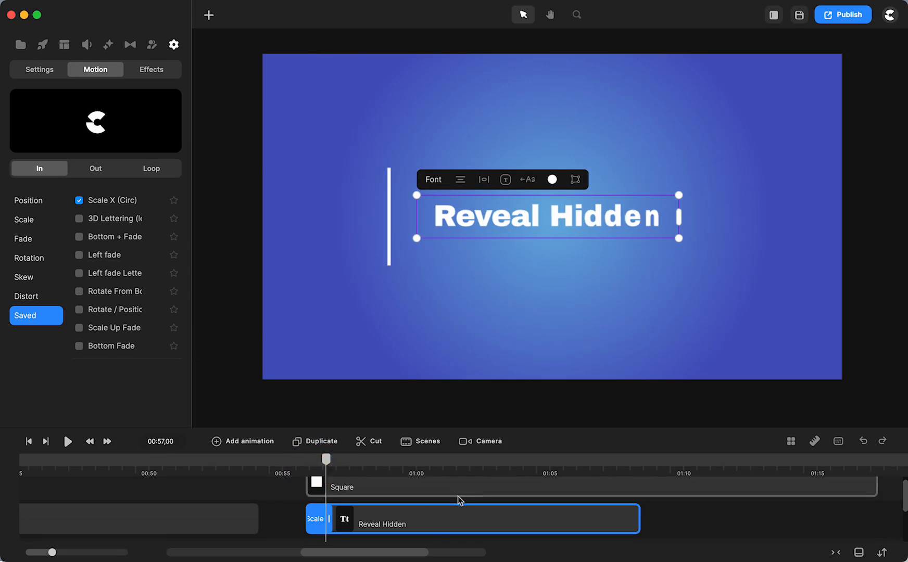
drag(468, 429, 463, 357)
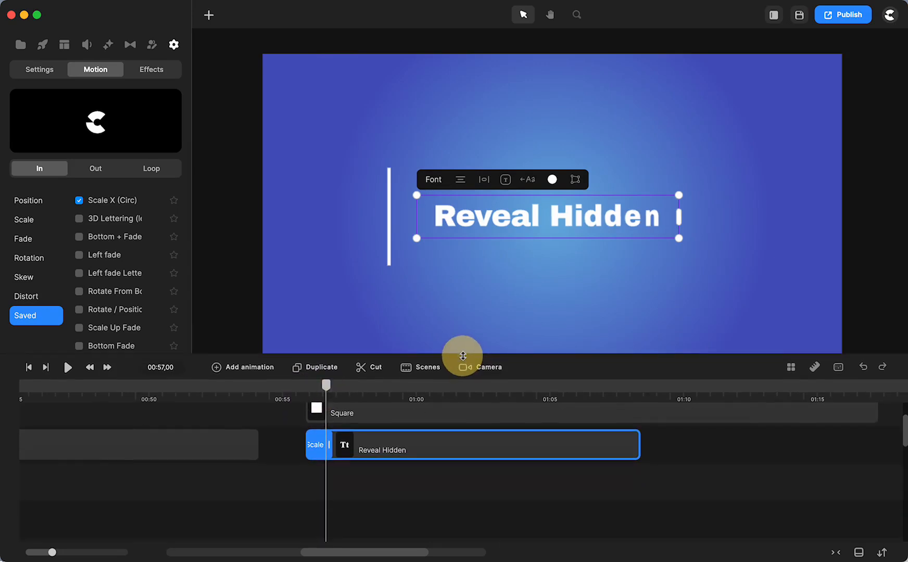
scroll(448, 488, up, 1)
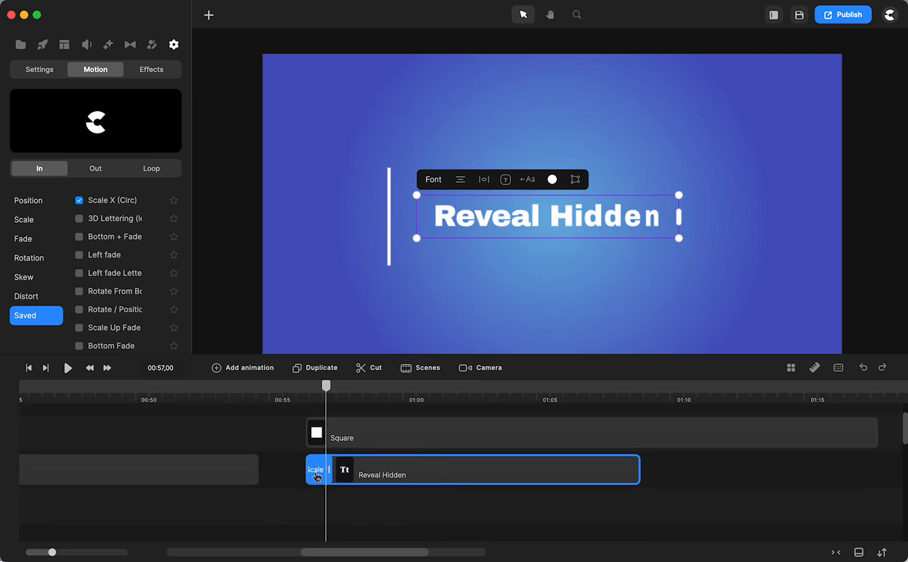
click(381, 510)
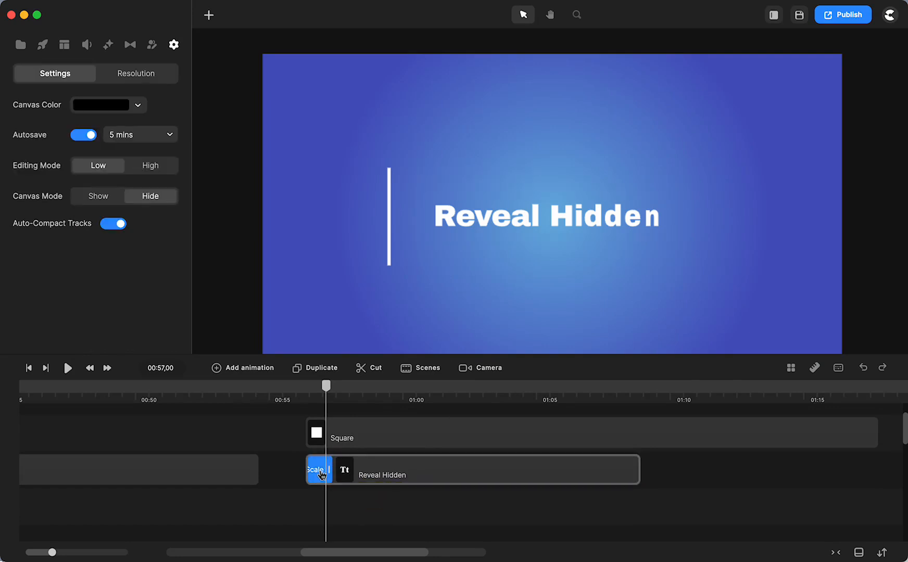
click(321, 471)
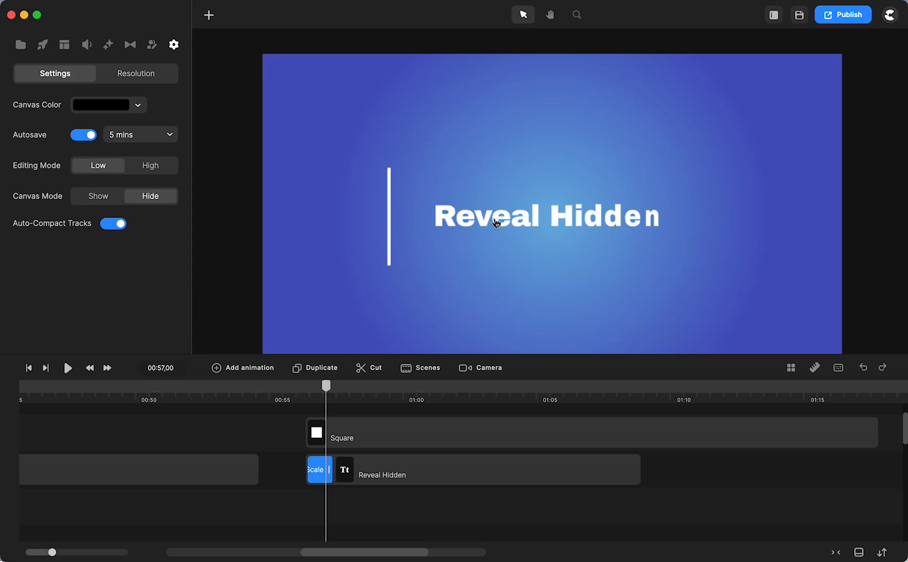
Add a square and reshape it into a wide rectangle over the text, starting at the white line and matching its height
click(208, 15)
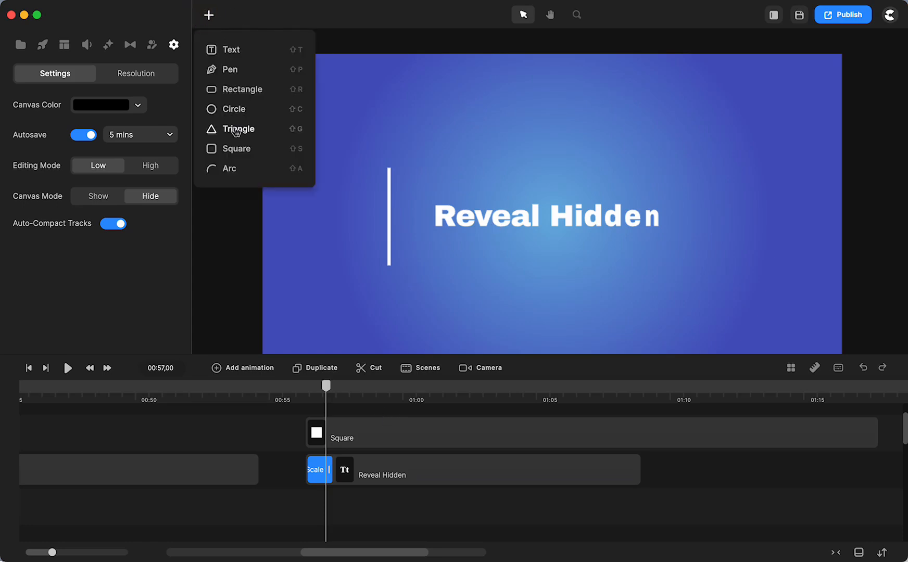
click(238, 150)
click(545, 210)
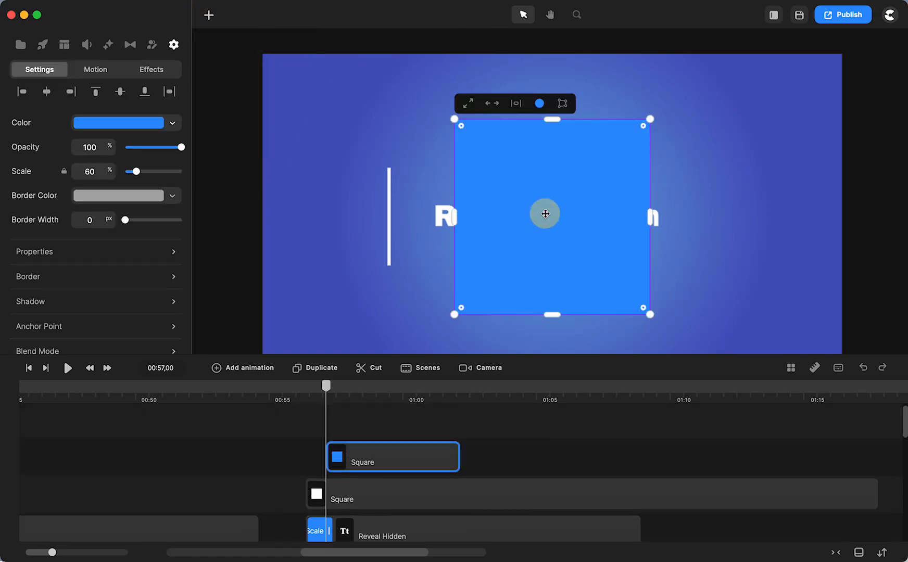
drag(455, 220, 388, 235)
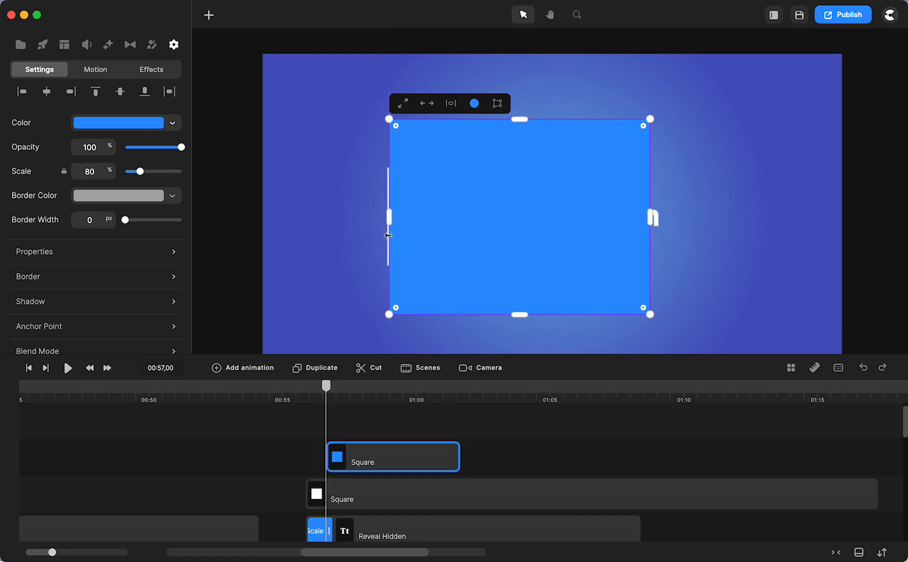
drag(650, 218, 692, 210)
drag(540, 117, 540, 168)
drag(545, 317, 539, 265)
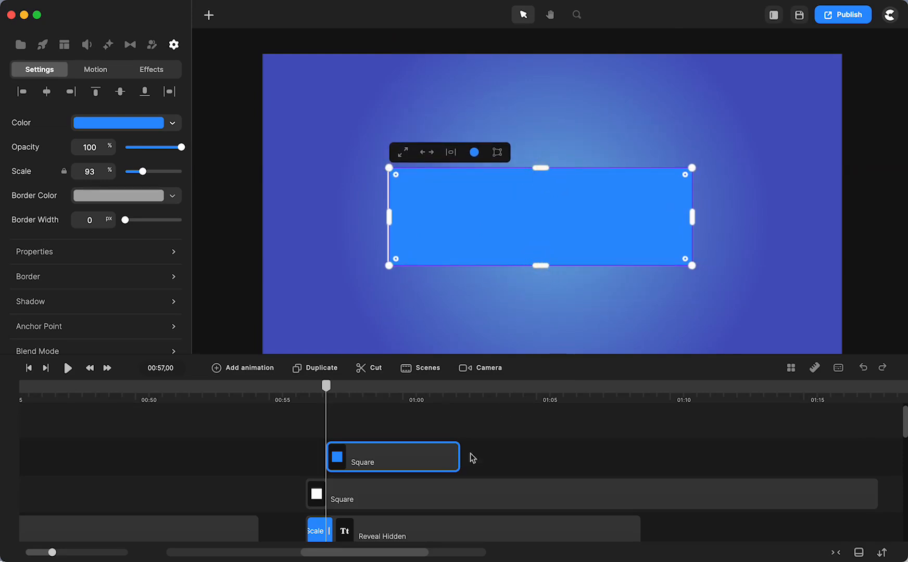
Rename the blue rectangle's clip "mask" and place it beneath the "Reveal Hidden" clip, aligned with that clip's start
right_click(398, 461)
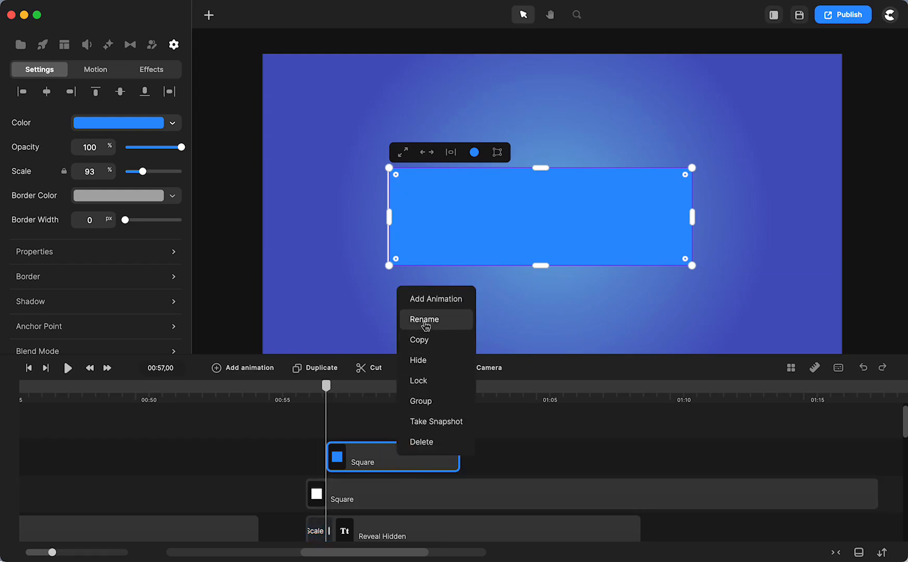
click(423, 321)
text(mask)
click(520, 464)
drag(403, 458, 381, 436)
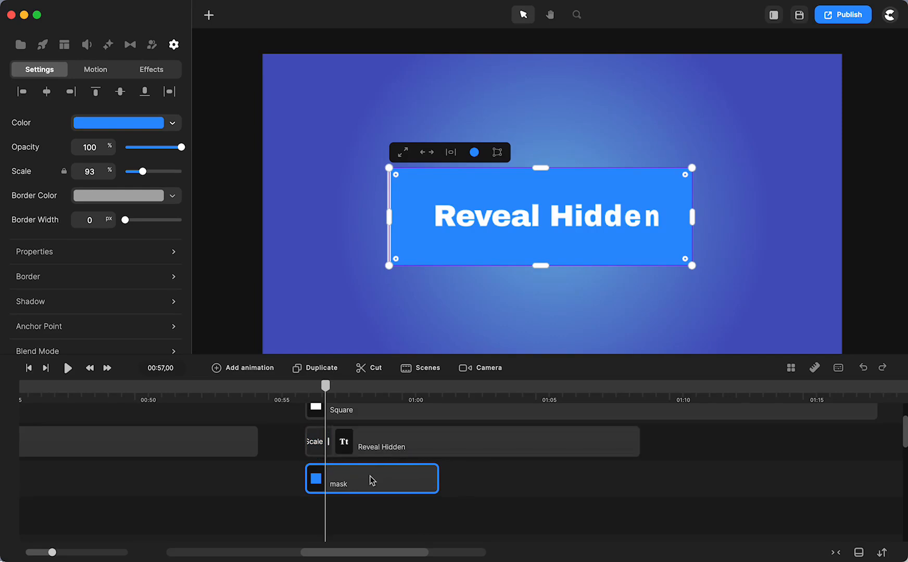
Try to mask the "Reveal Hidden" text directly with the mask rectangle
click(475, 499)
drag(474, 497, 411, 455)
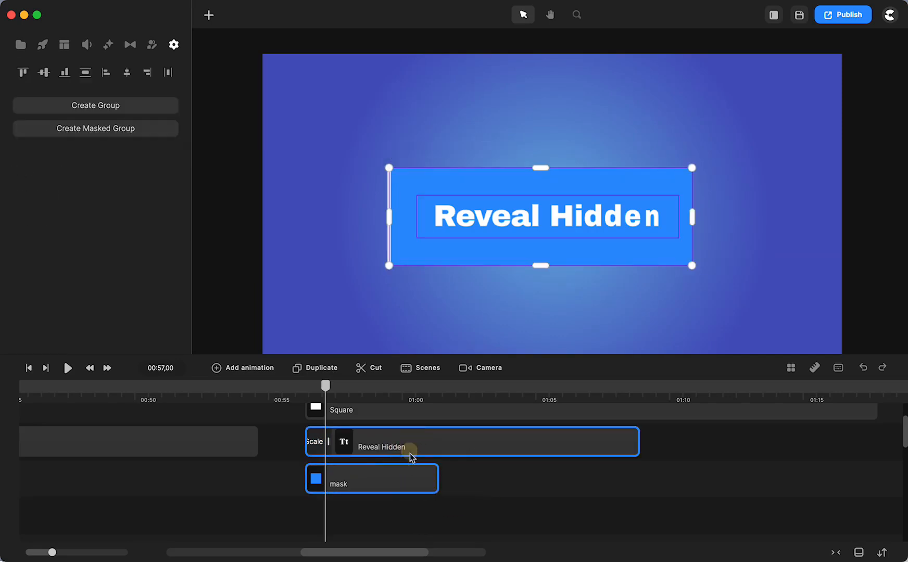
click(496, 499)
mouse_move(326, 386)
mouse_down()
mouse_move(308, 396)
mouse_move(330, 398)
mouse_move(305, 399)
mouse_move(325, 401)
mouse_up()
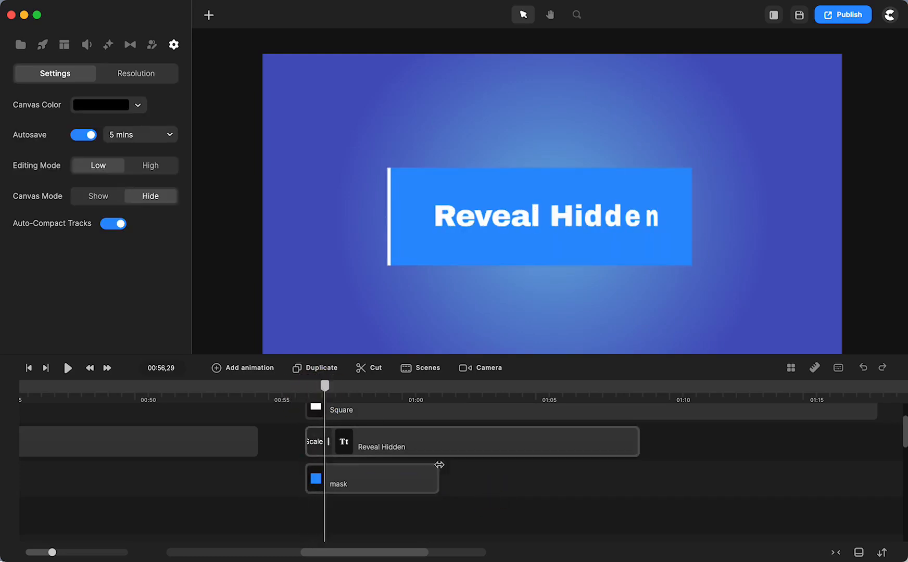
drag(461, 485, 411, 449)
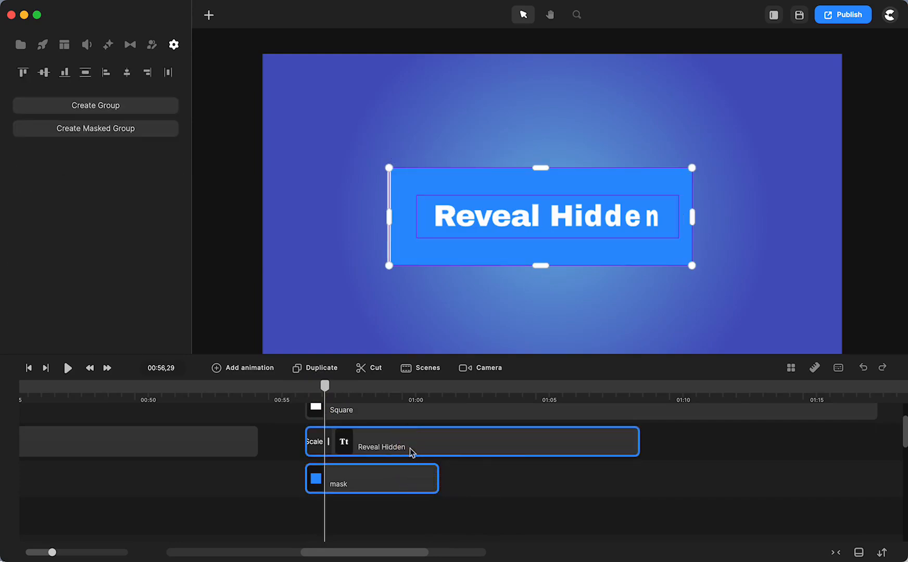
right_click(410, 448)
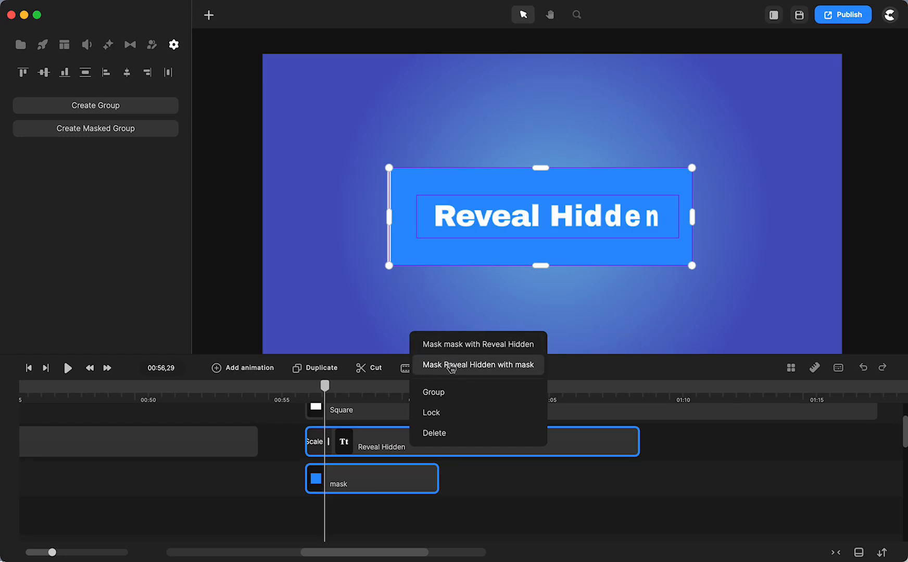
click(451, 365)
Check the masked text's entrance around 00:56,20 and undo the masking
mouse_move(325, 385)
mouse_down()
mouse_move(311, 400)
mouse_move(341, 386)
mouse_move(387, 386)
mouse_move(306, 399)
mouse_move(324, 400)
mouse_up()
click(327, 412)
click(316, 411)
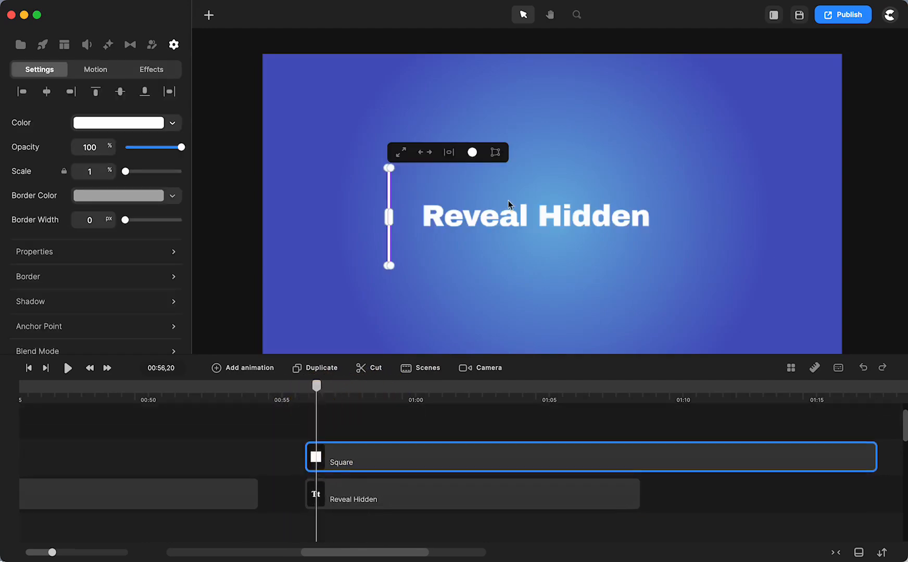
click(315, 388)
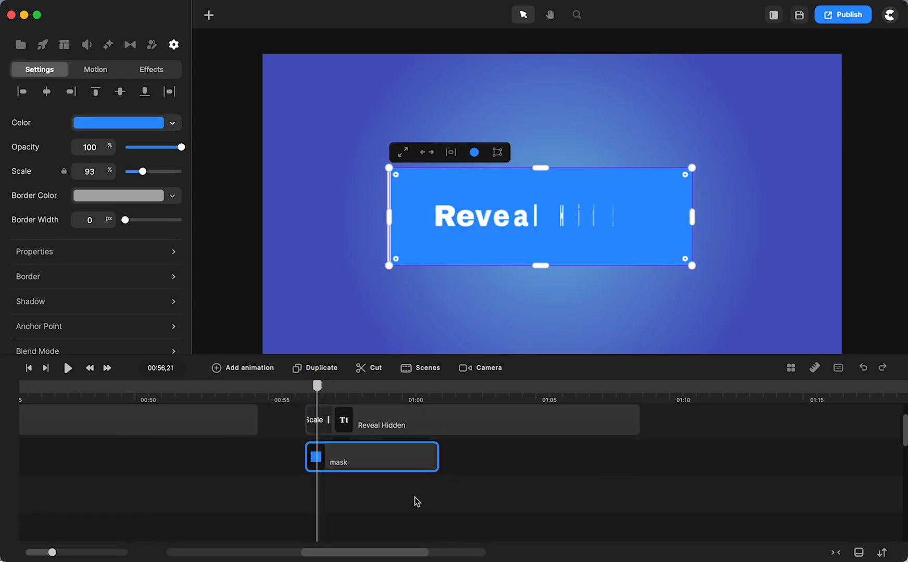
click(509, 465)
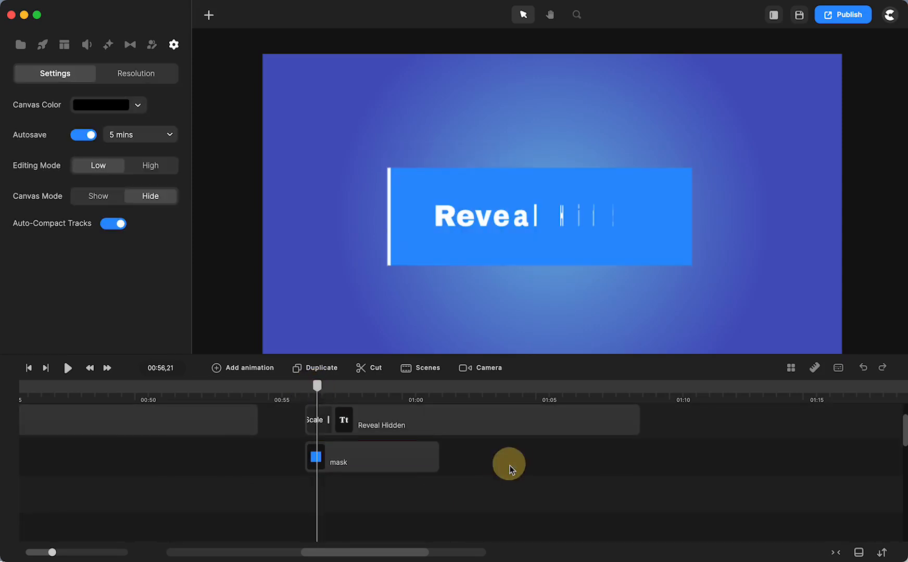
Put the "Reveal Hidden" text clip into its own group
click(476, 414)
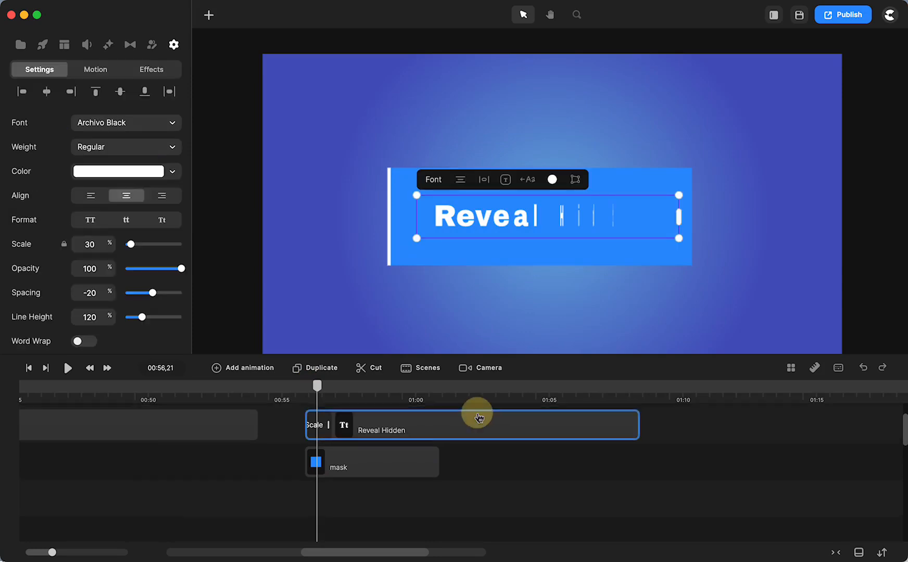
scroll(479, 432, up, 1)
right_click(480, 465)
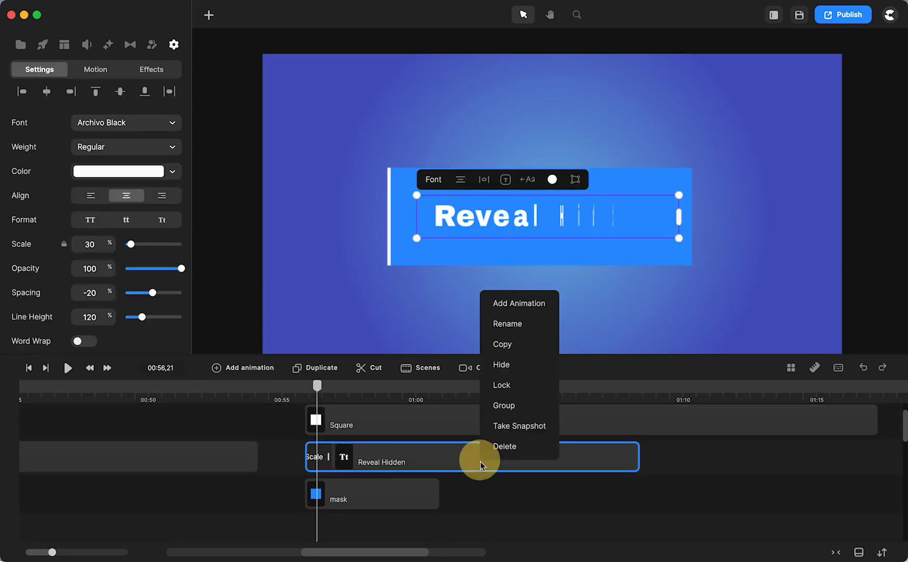
click(504, 412)
Mask the text group with the mask rectangle and preview its letter animation up to 00:56,28
drag(457, 512, 404, 465)
right_click(403, 465)
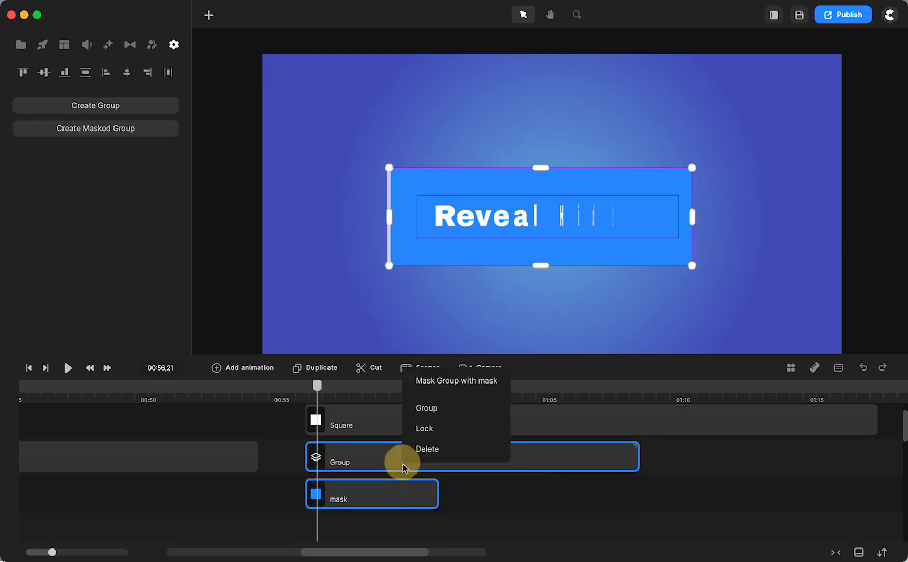
click(439, 381)
mouse_move(317, 387)
mouse_down()
mouse_move(309, 396)
mouse_move(346, 396)
mouse_move(305, 396)
mouse_move(339, 396)
mouse_move(309, 402)
mouse_move(326, 403)
mouse_up()
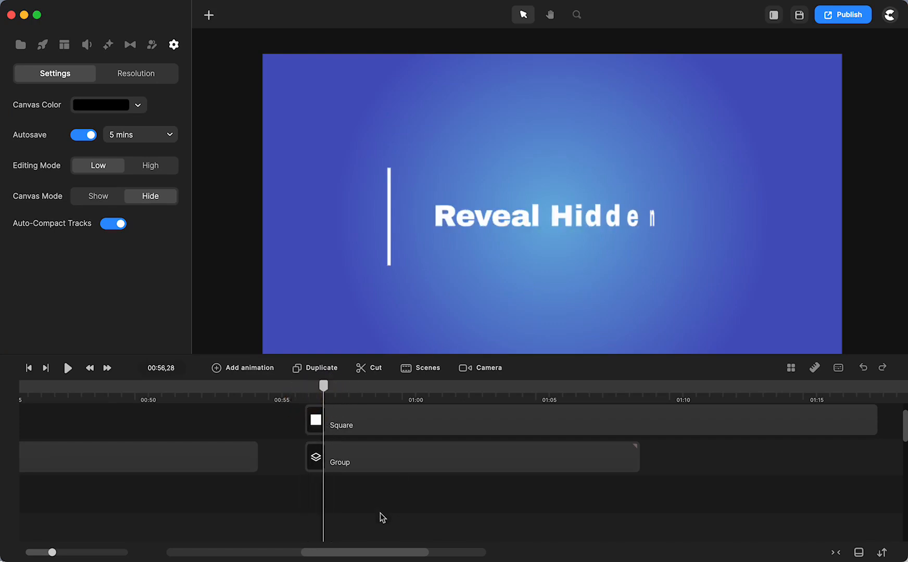
Duplicate the masked group and rename the upper copy "reveal hidden"
click(402, 457)
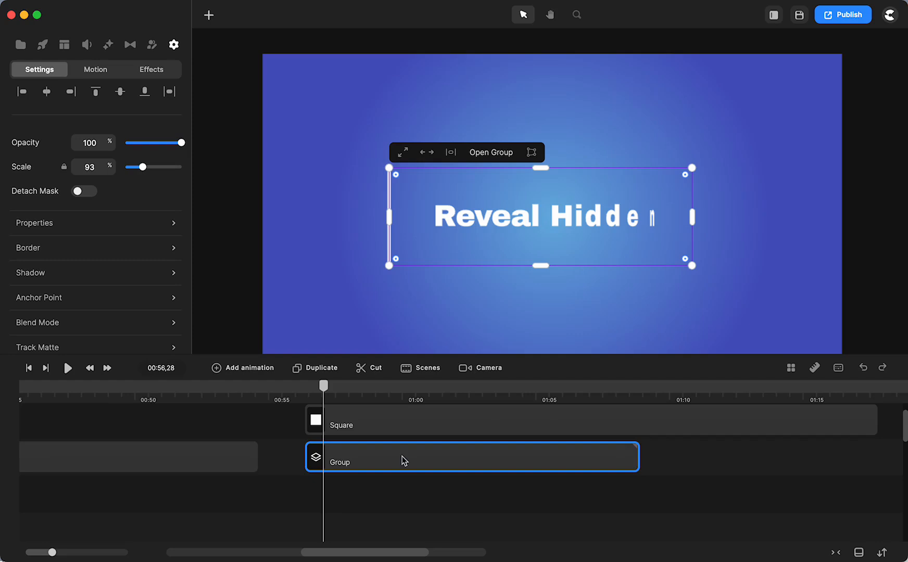
key(super+d)
right_click(371, 462)
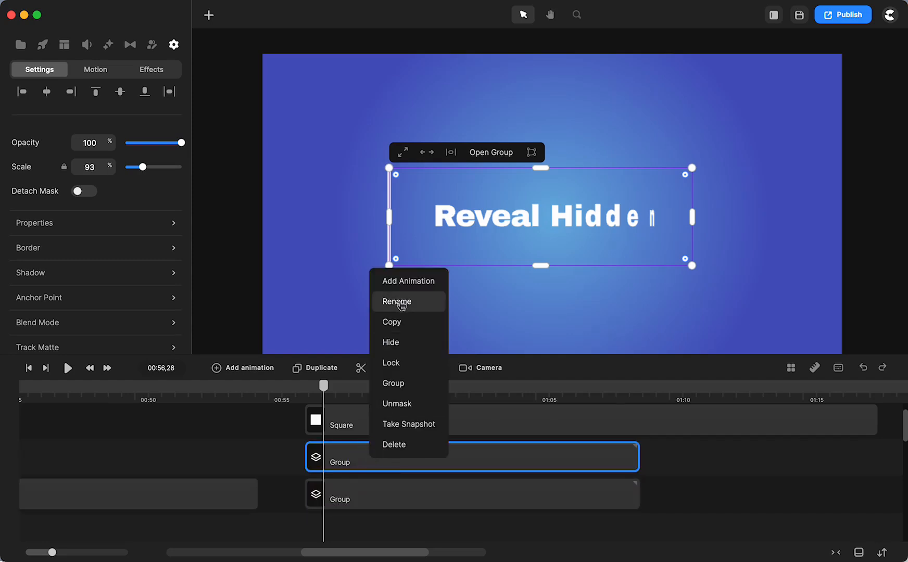
click(397, 302)
text(reveal hidden)
key(Return)
Rename the lower masked group "messages"
click(400, 499)
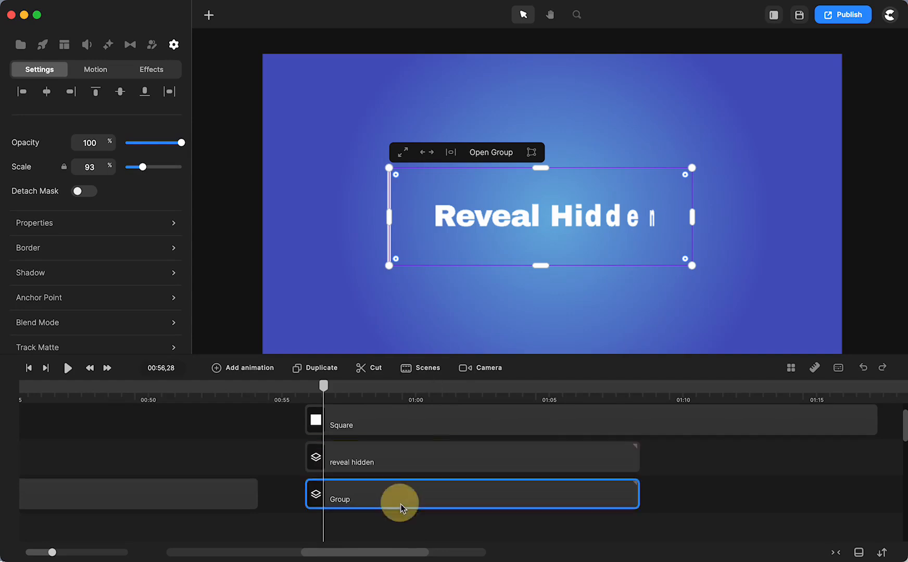
right_click(401, 501)
click(430, 339)
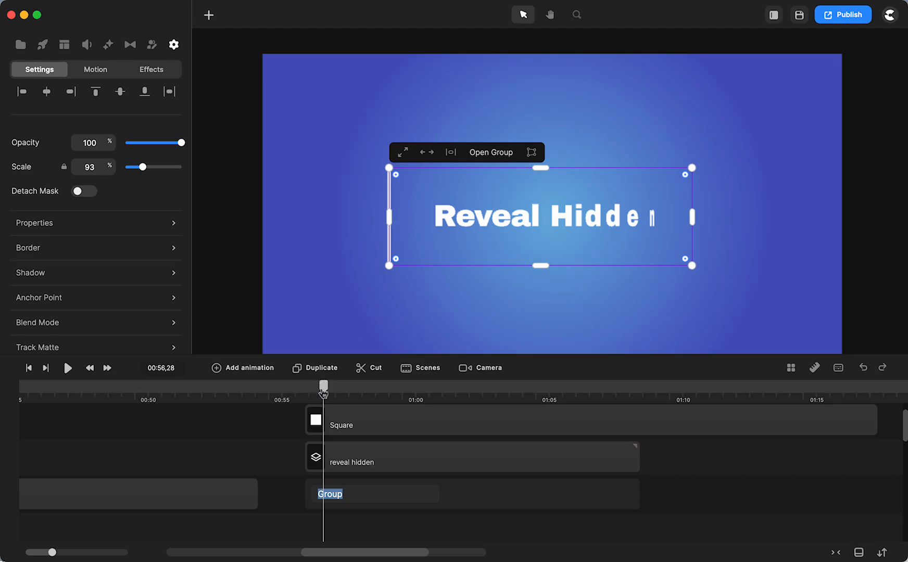
drag(323, 386, 600, 483)
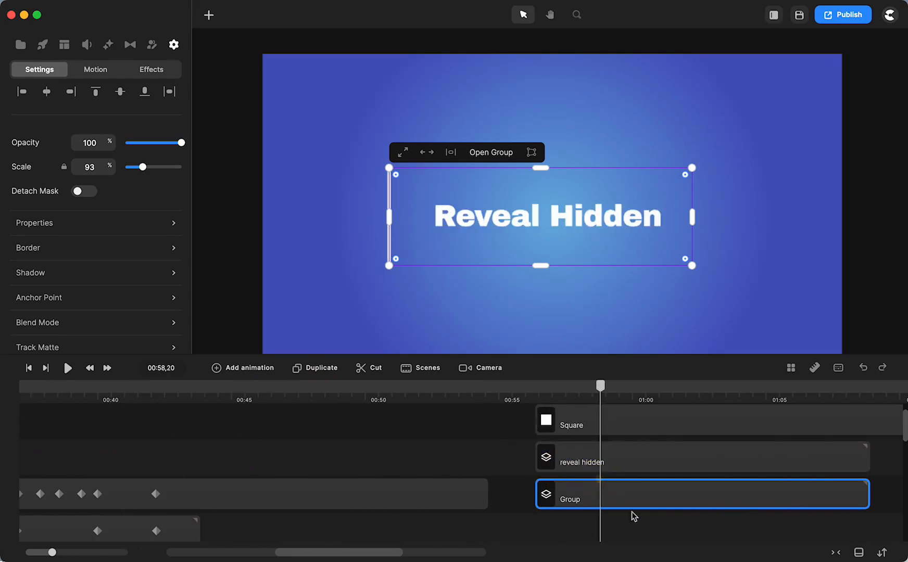
right_click(605, 497)
click(633, 346)
text(me)
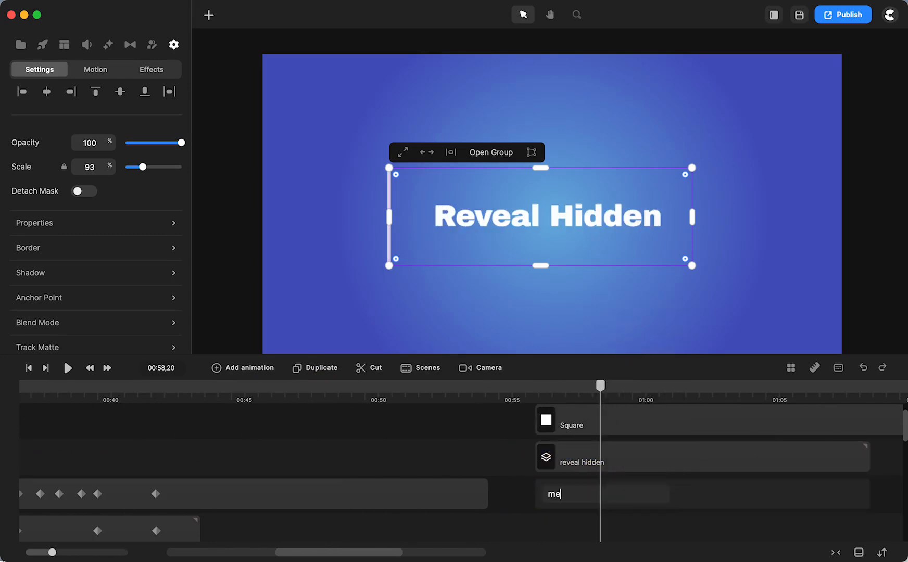
text(ssages)
click(562, 513)
Move the "messages" clip along the timeline to start where the "reveal hidden" clip ends, at about 01:08
drag(568, 495, 885, 493)
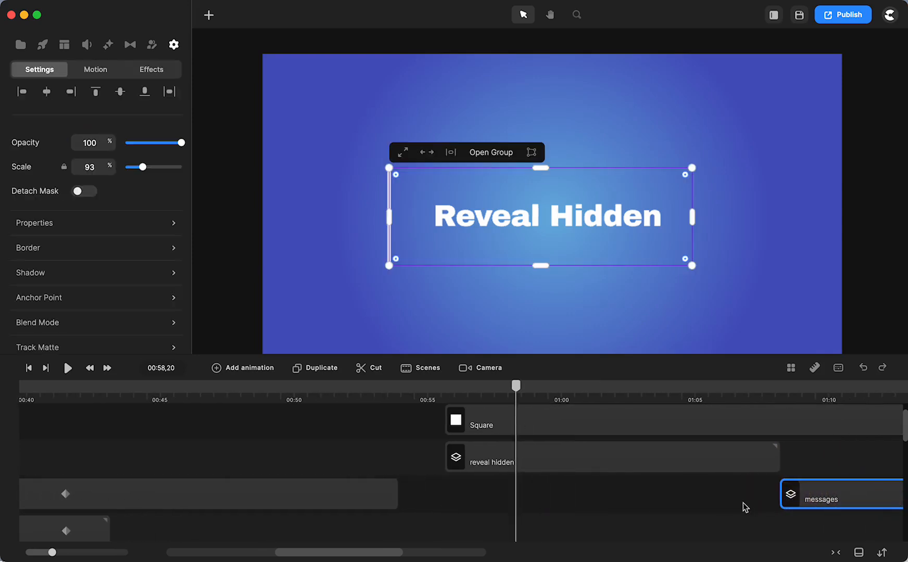
click(511, 464)
click(851, 498)
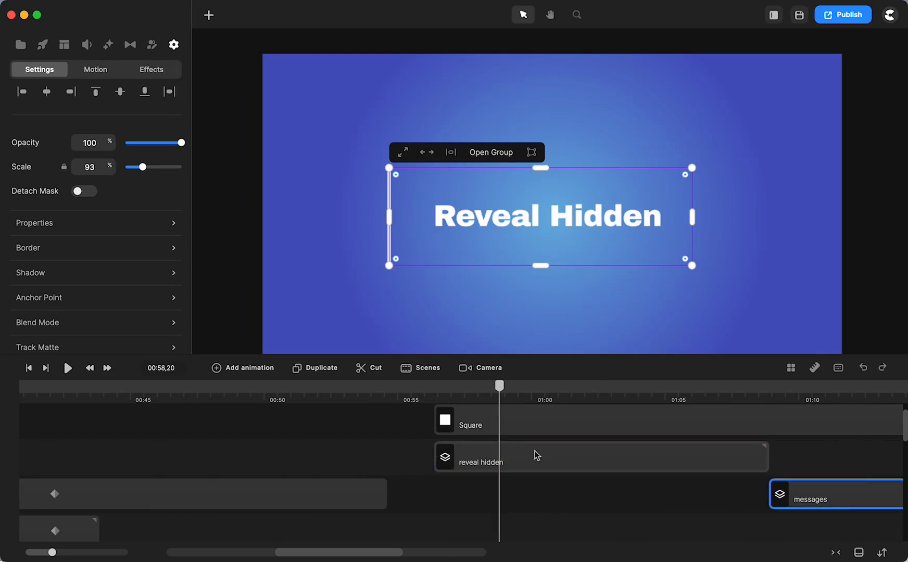
At 00:57,06, nudge the white line rightward in large increments until it stands just before the "Reveal Hidden" text
drag(500, 403, 444, 407)
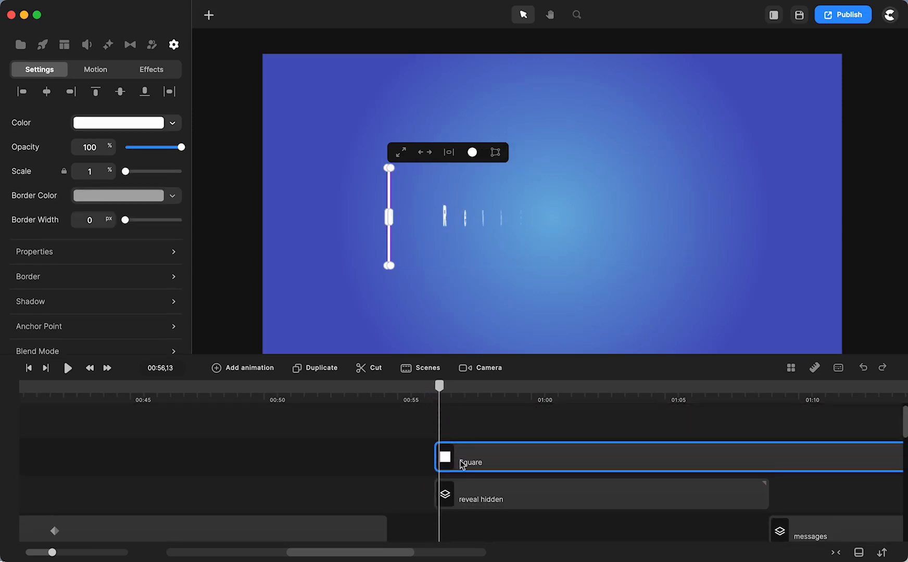
drag(443, 396, 460, 385)
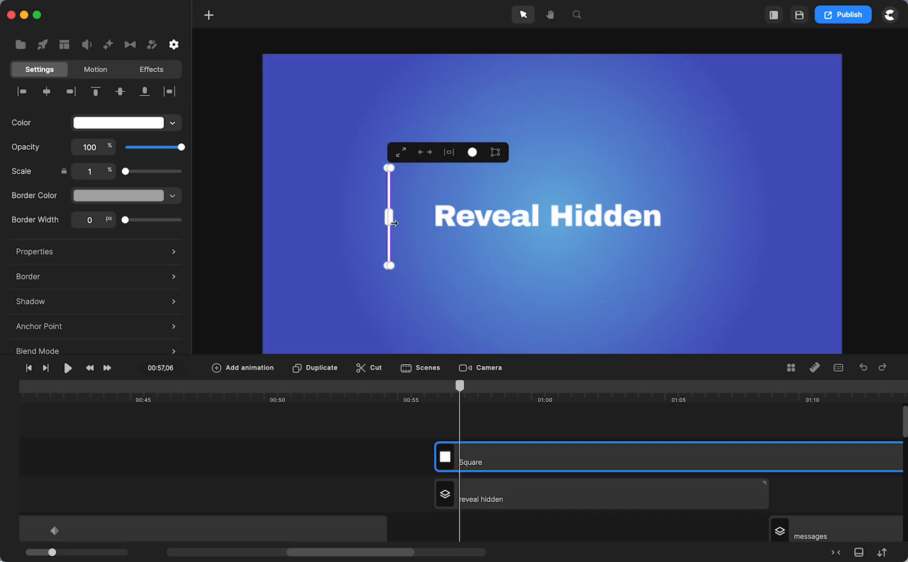
key(shift+Right)
key(shift+Right)
key(shift+Right)
key(shift+Right)
key(shift+Right)
key(shift+Right)
key(shift+Right)
key(shift+Right)
key(shift+Right)
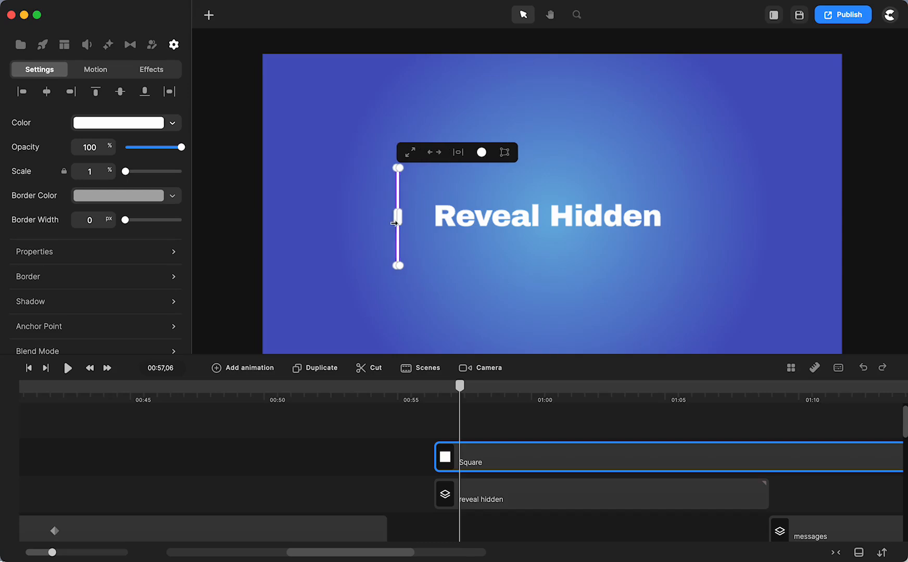
key(shift+Right)
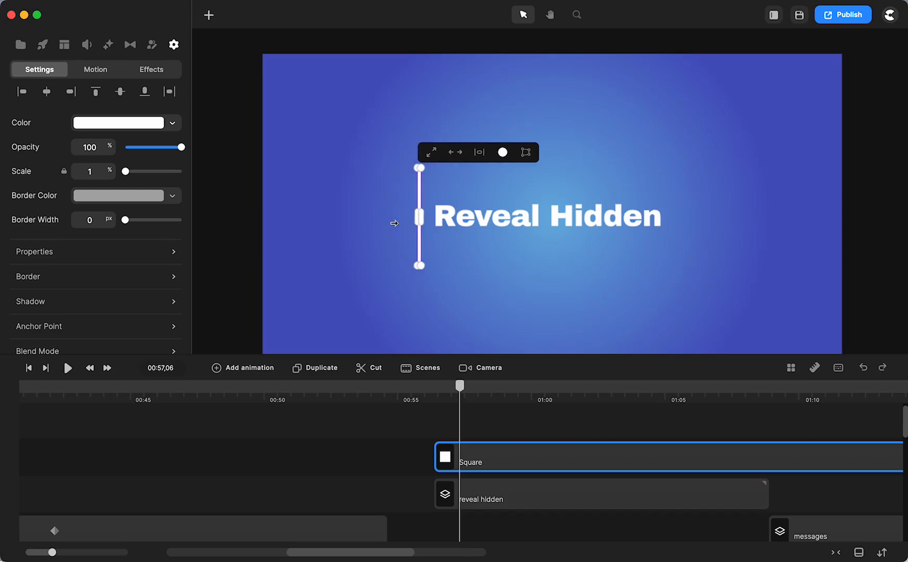
click(392, 452)
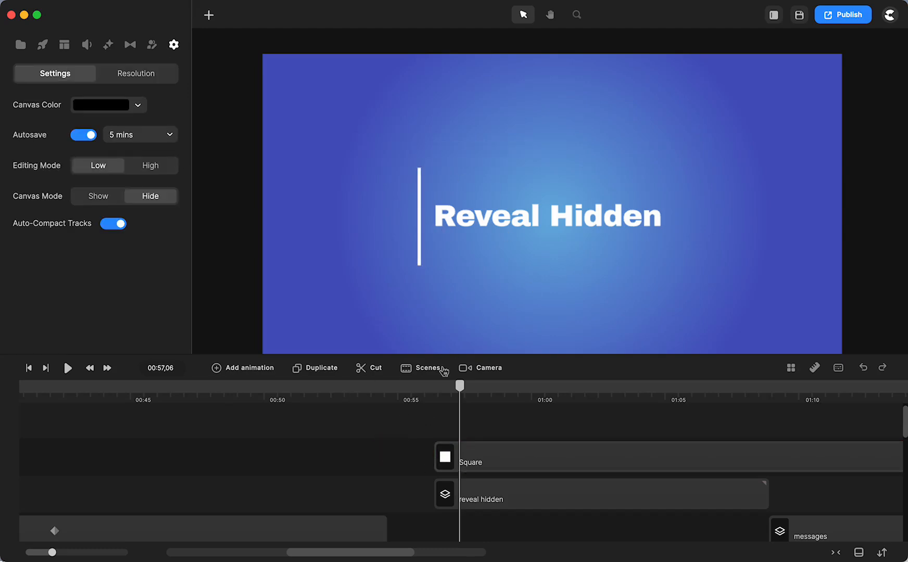
Rename the white line's "Square" clip to "sliding bar"
mouse_move(460, 386)
mouse_down()
mouse_move(441, 388)
mouse_move(461, 398)
mouse_move(462, 390)
mouse_up()
click(454, 456)
click(461, 456)
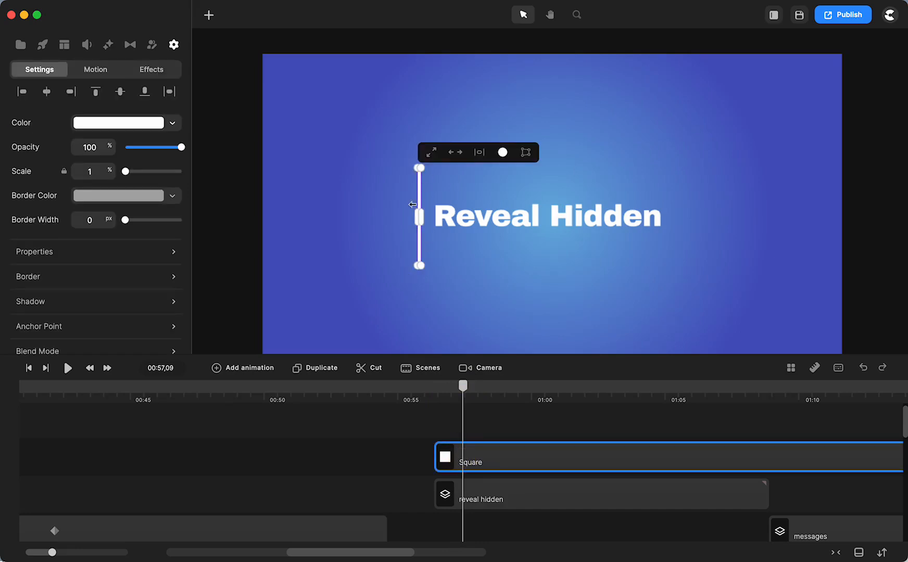
right_click(478, 461)
click(502, 327)
text(s)
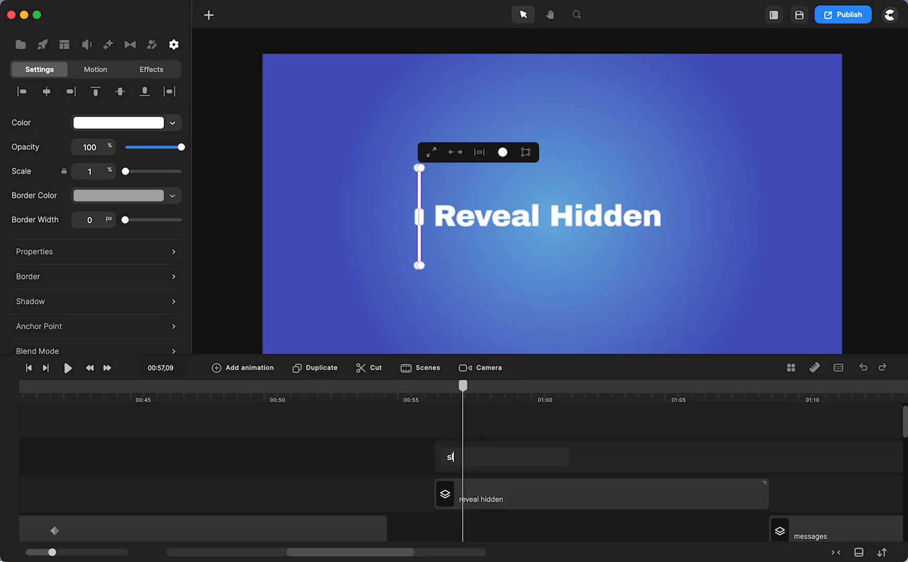
text(liding bar)
click(373, 463)
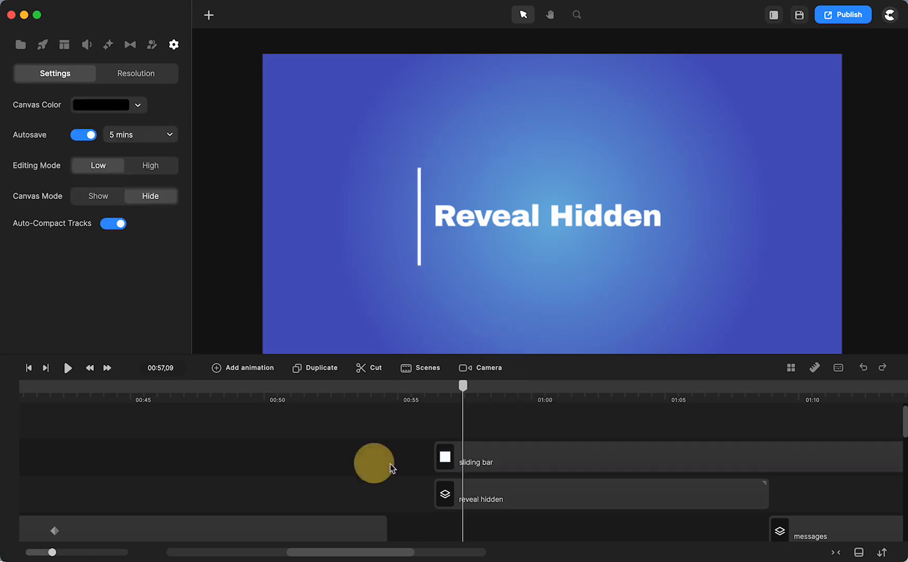
Add a Linear Position animation to the "sliding bar" clip from 00:57,09, with its end keyframe at 00:59,15
click(487, 458)
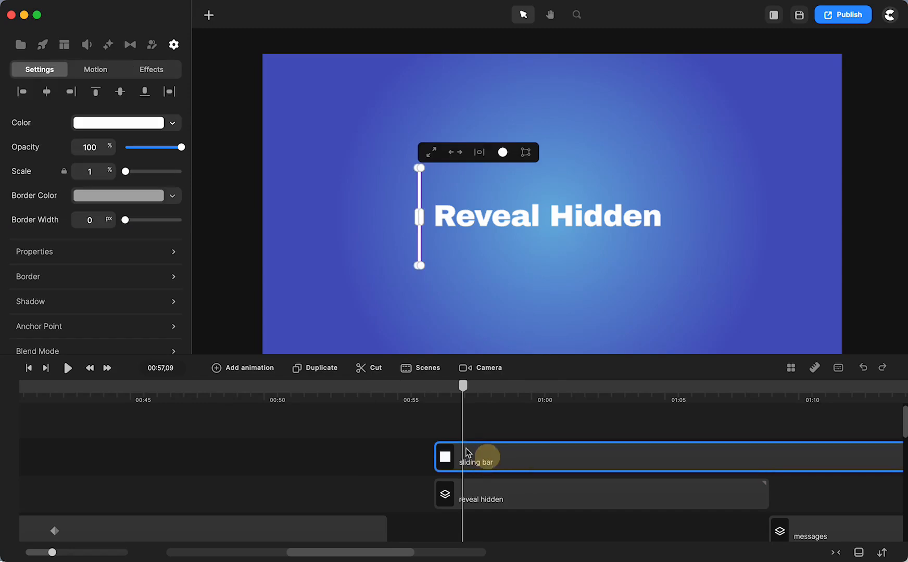
click(251, 370)
click(278, 249)
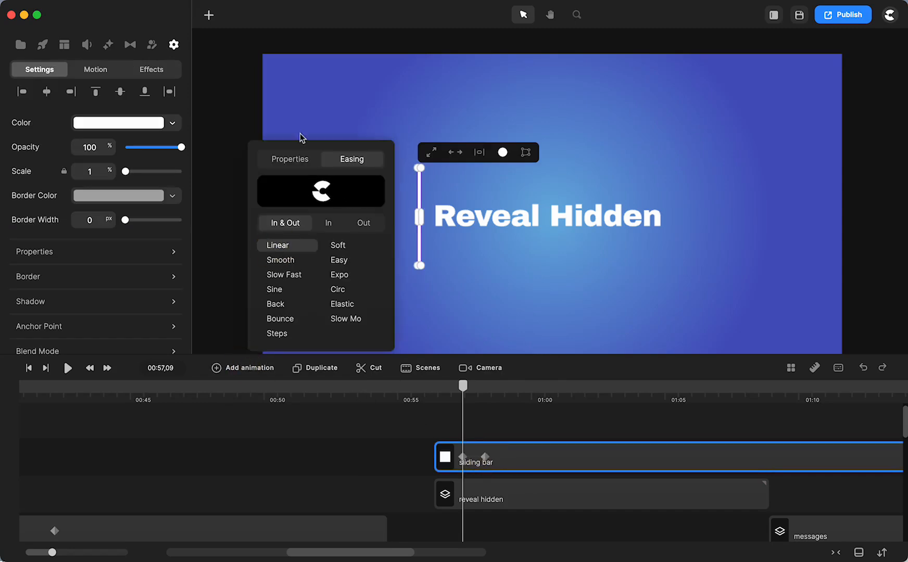
click(292, 157)
click(280, 185)
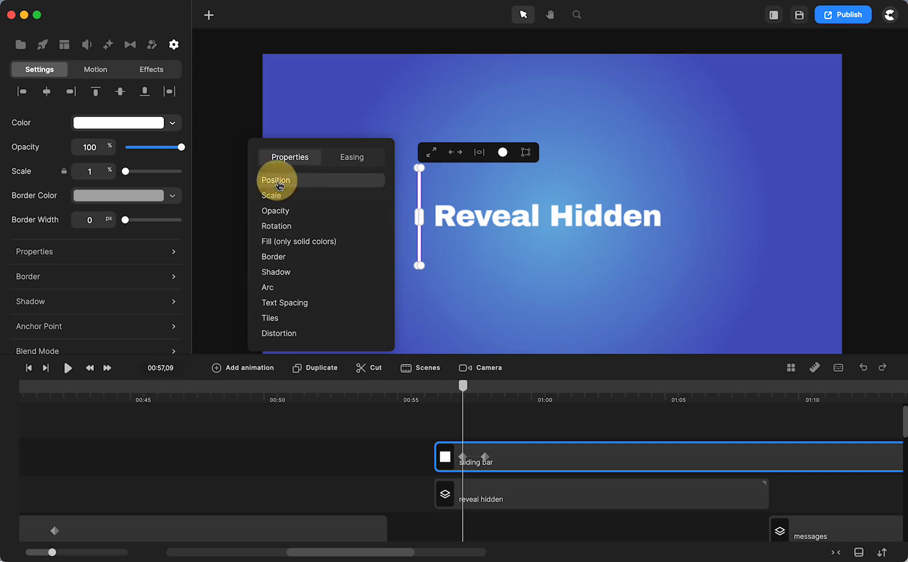
drag(485, 452, 519, 458)
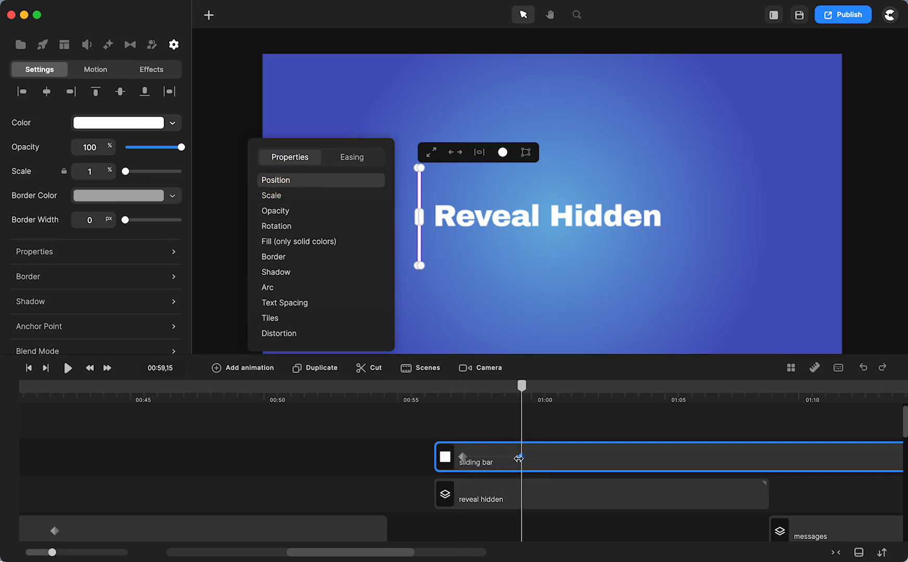
click(349, 477)
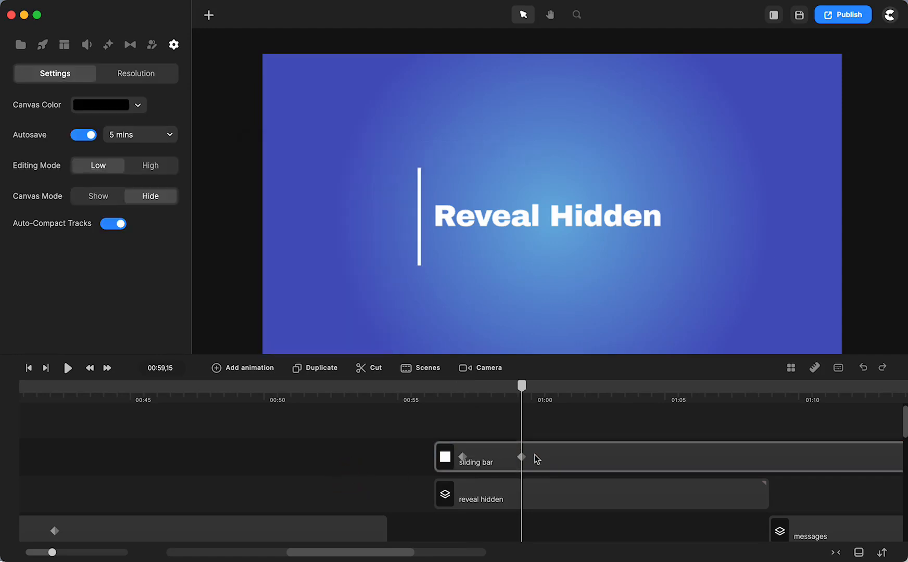
At the sliding bar's end keyframe, place the white line just past "Reveal Hidden", and play back the wipe
click(521, 458)
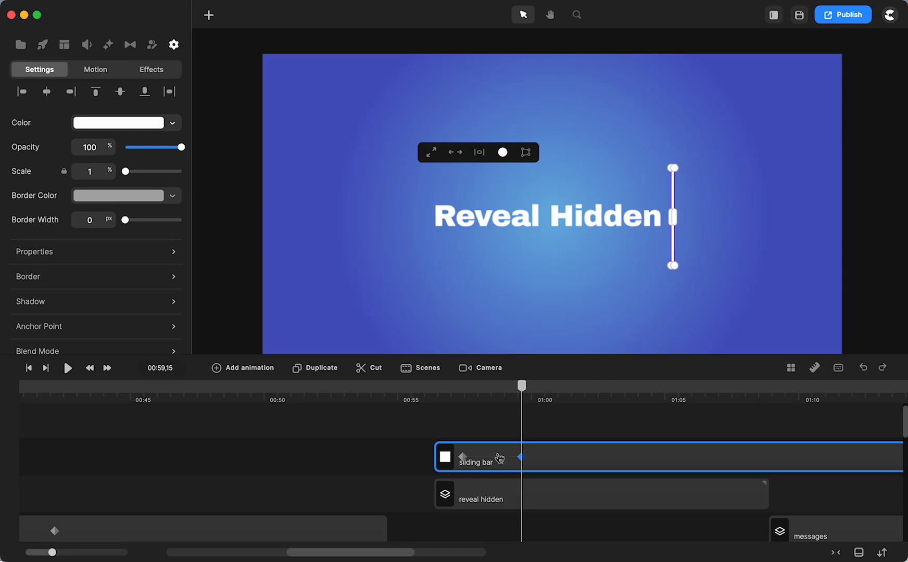
drag(523, 397, 448, 421)
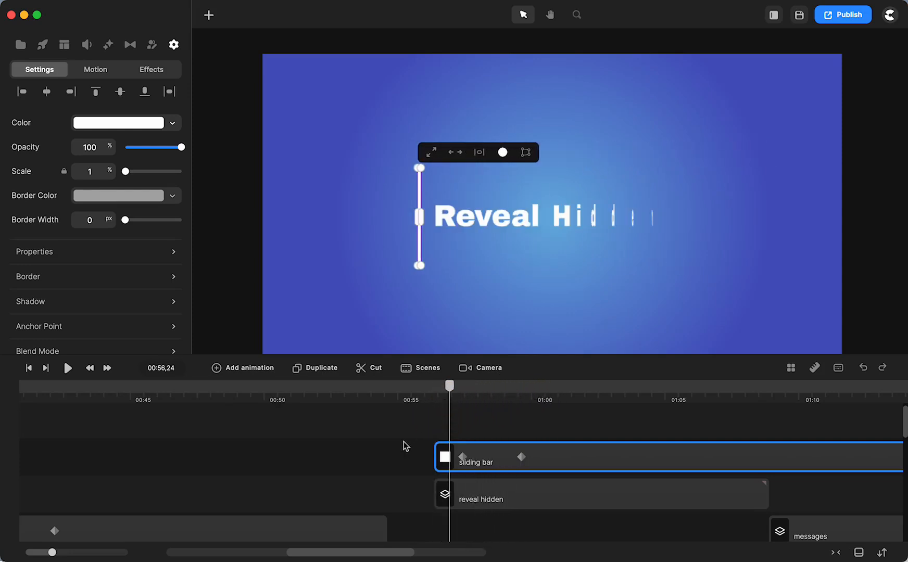
click(404, 441)
click(67, 368)
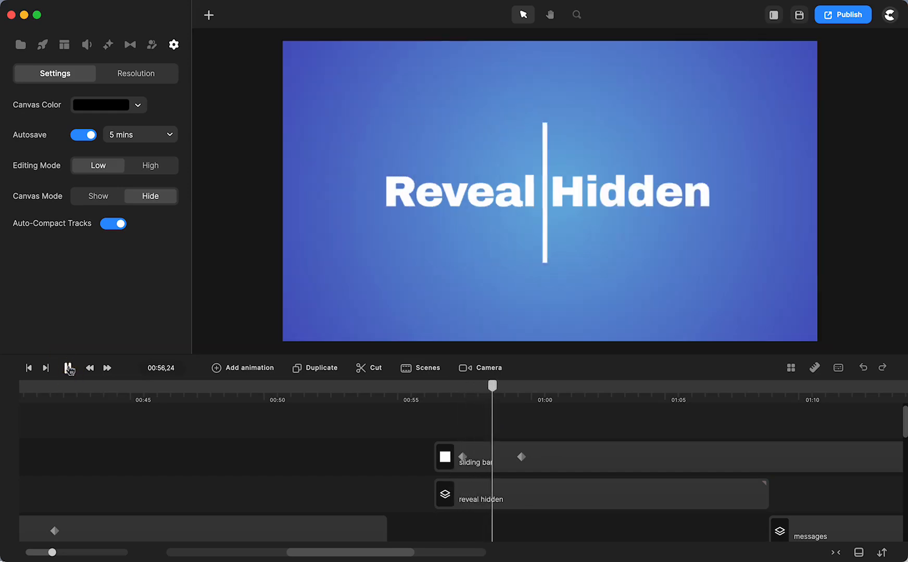
click(68, 368)
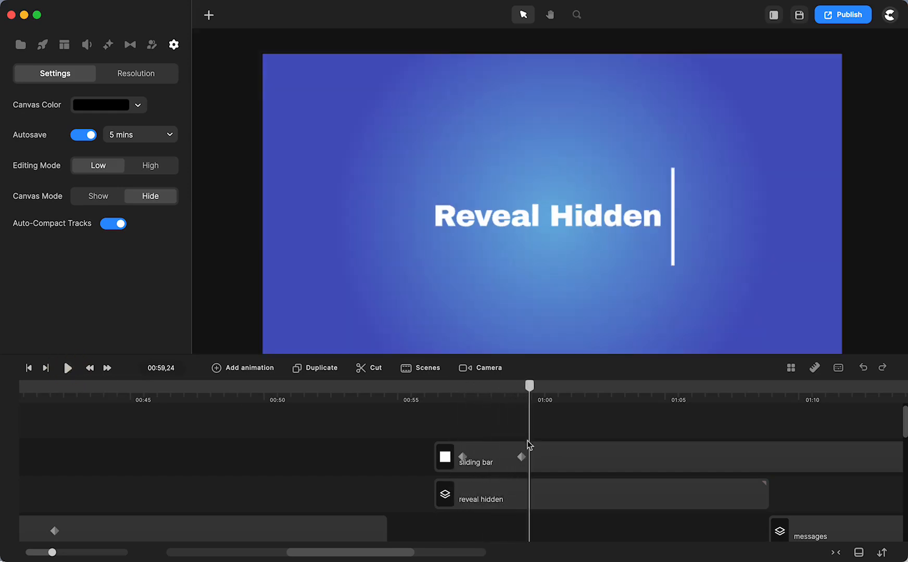
Return to 00:57,09 and turn on Detach Mask for the "reveal hidden" group
drag(530, 402, 463, 417)
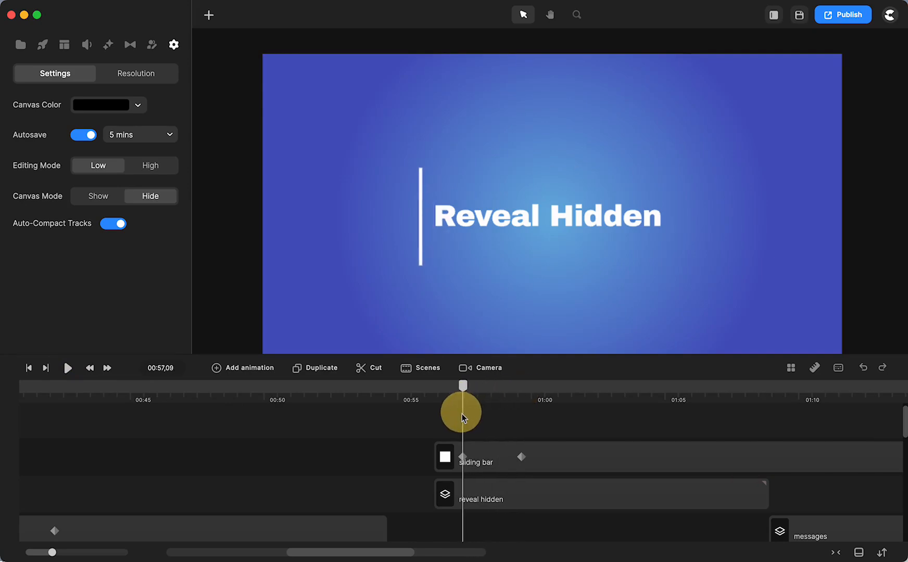
click(488, 501)
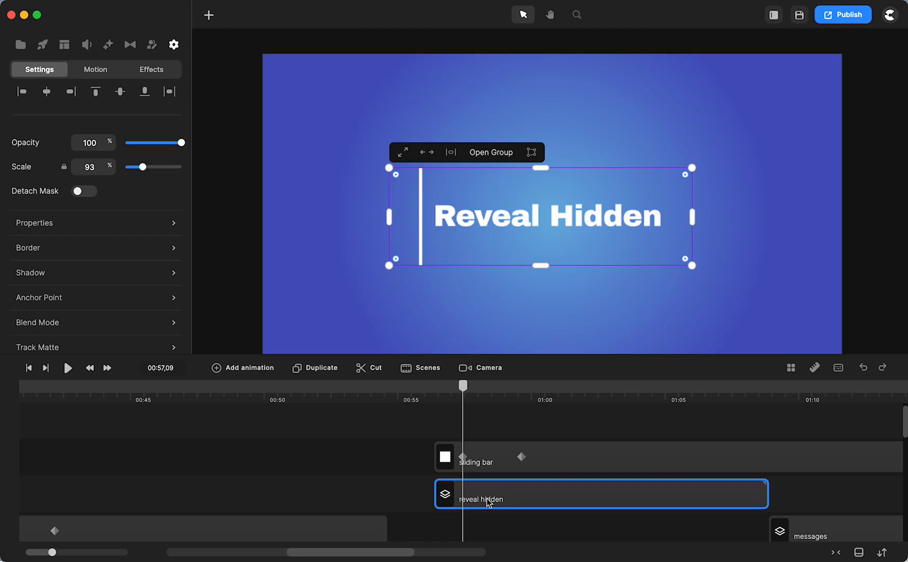
click(79, 192)
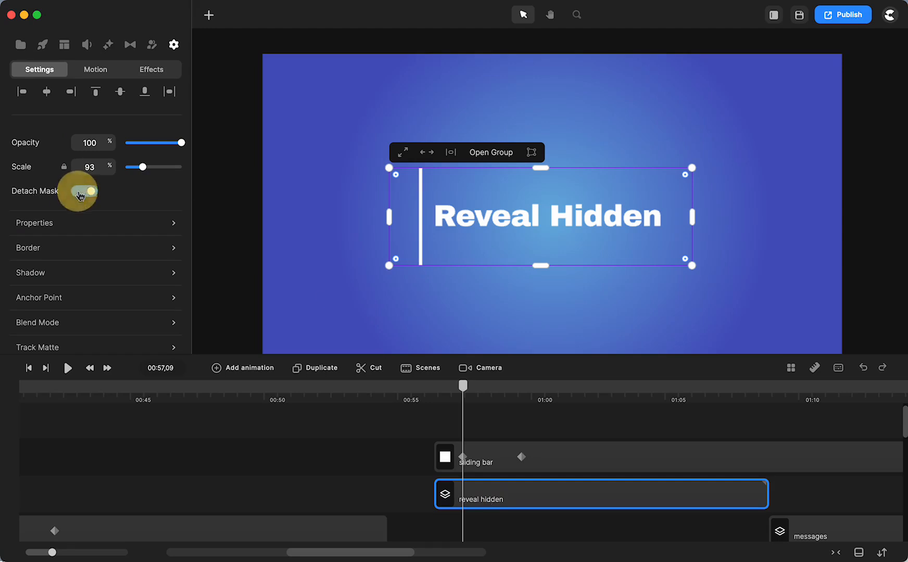
drag(388, 216, 420, 215)
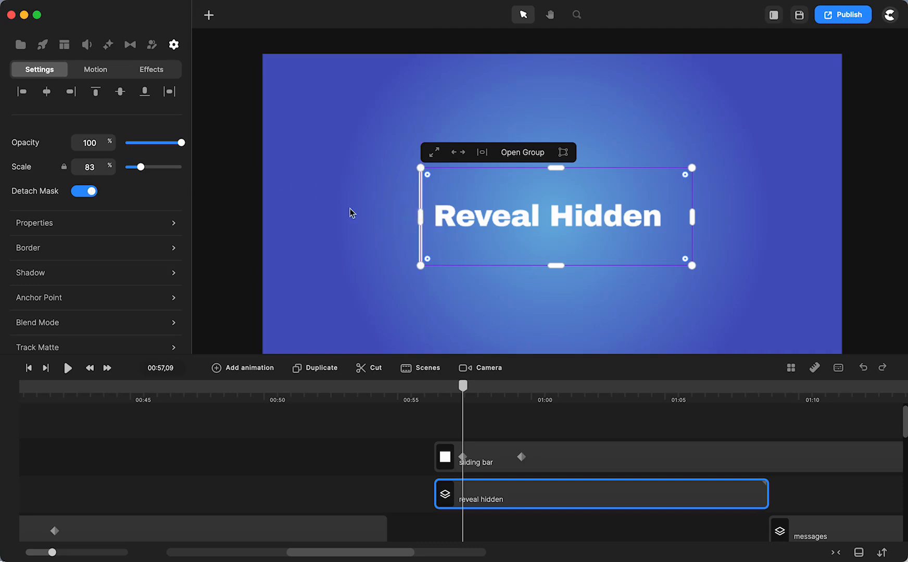
key(super+z)
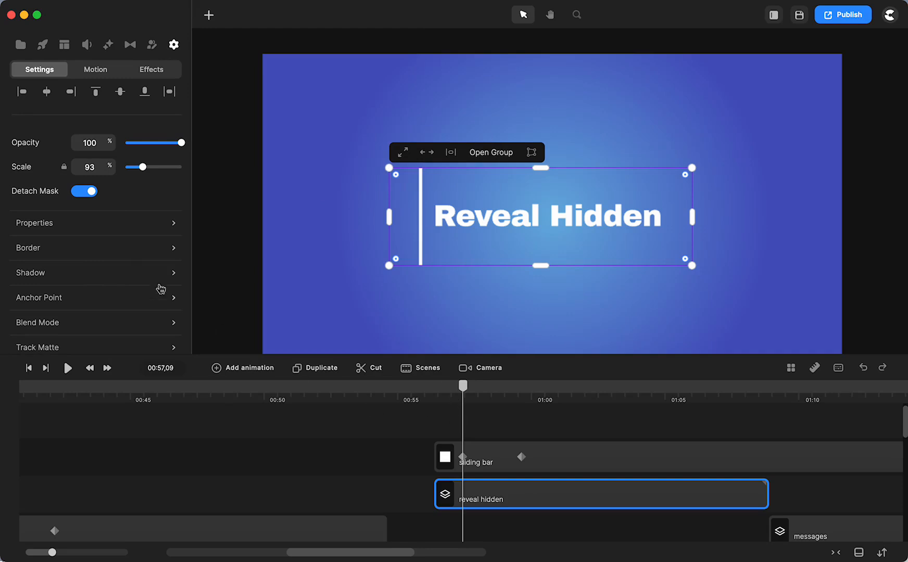
click(92, 192)
drag(388, 215, 420, 217)
key(super+z)
click(81, 193)
Pull the left edge of the "reveal hidden" mask in to the white line, and add a Linear Position animation to the group
drag(390, 219, 417, 219)
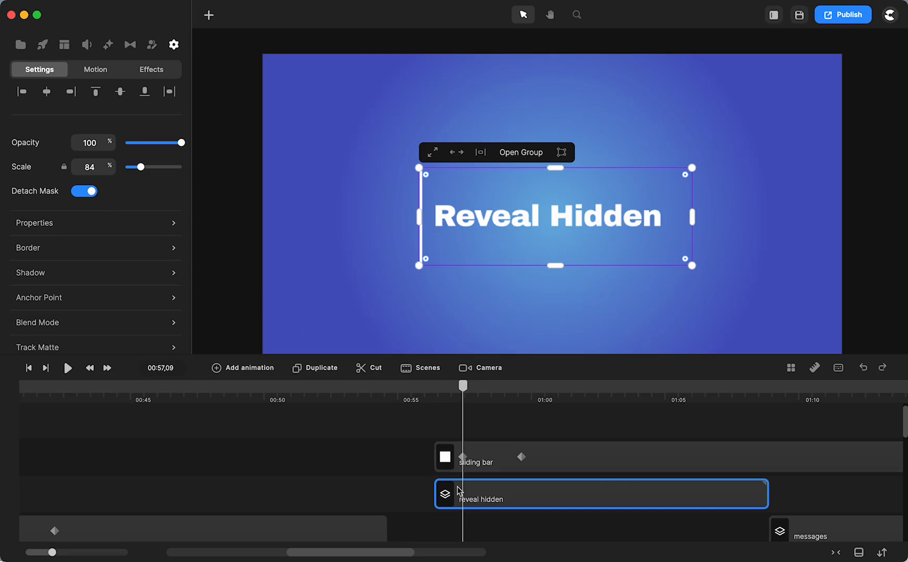
click(257, 370)
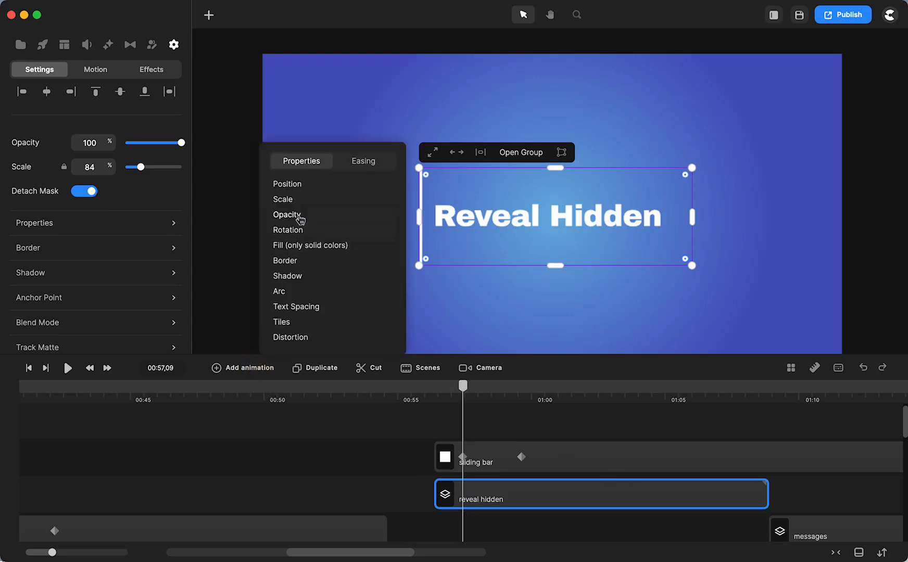
click(291, 185)
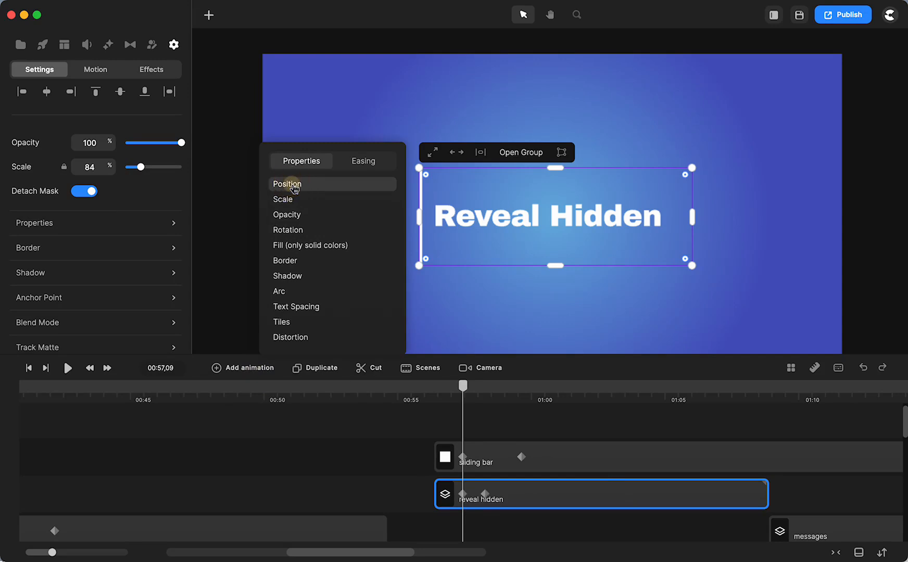
click(362, 160)
click(288, 249)
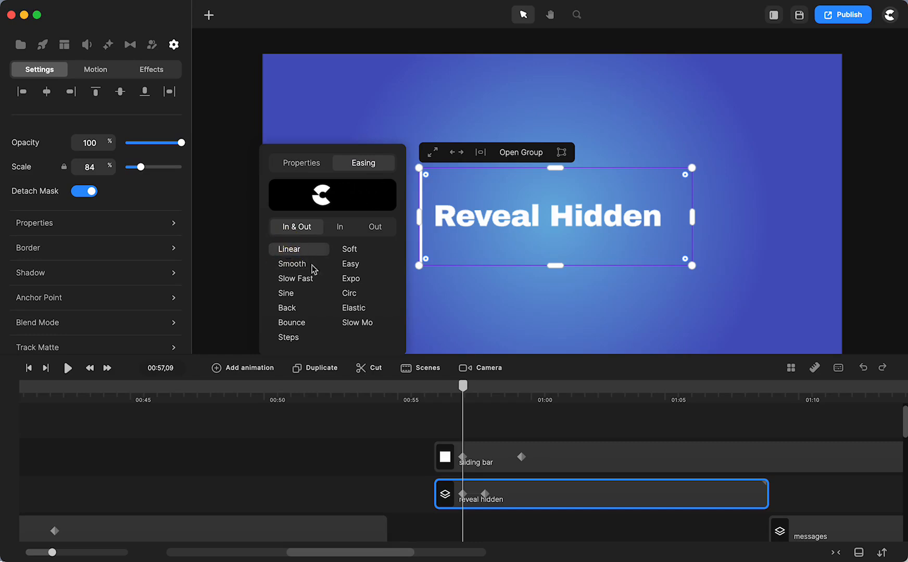
Align the end keyframe of the "reveal hidden" animation with the sliding bar's end keyframe at 00:59,15, and save the project
drag(488, 493, 522, 494)
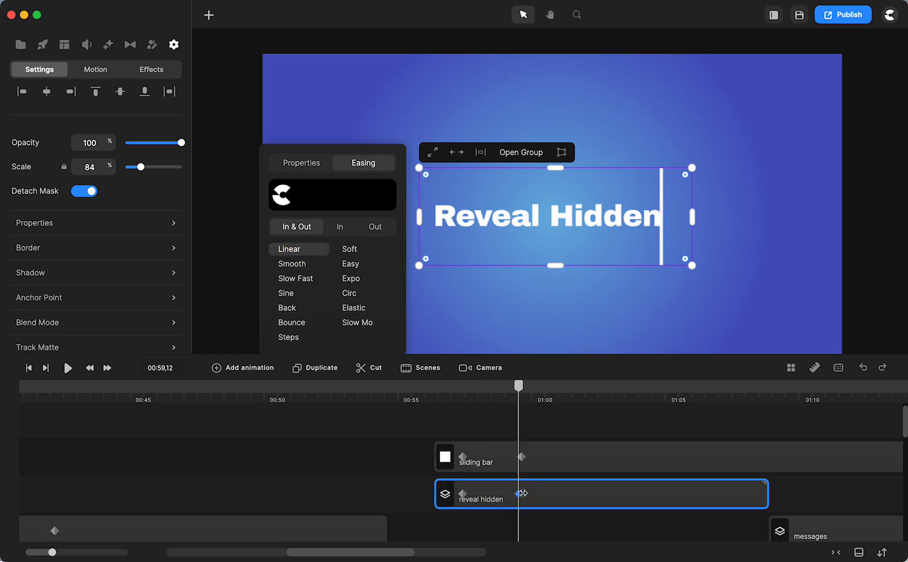
click(426, 493)
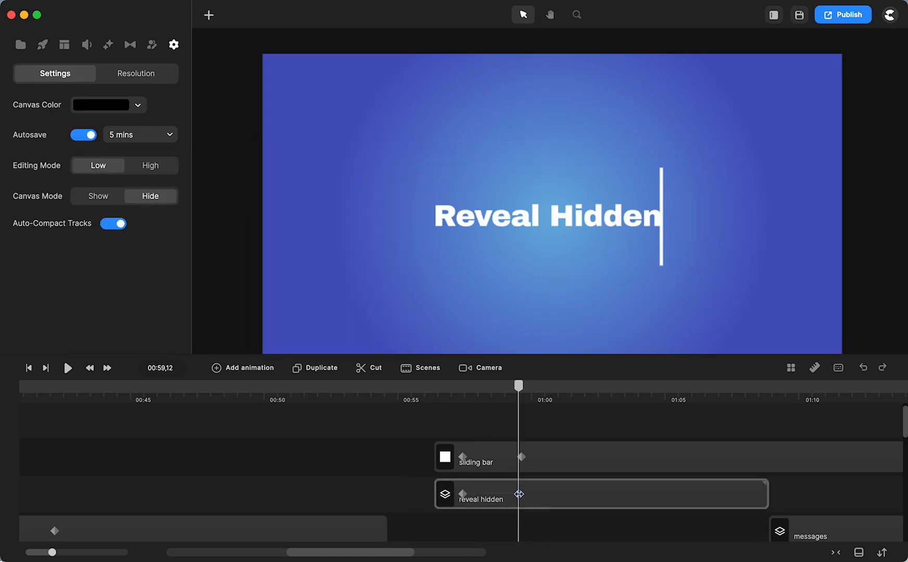
click(520, 495)
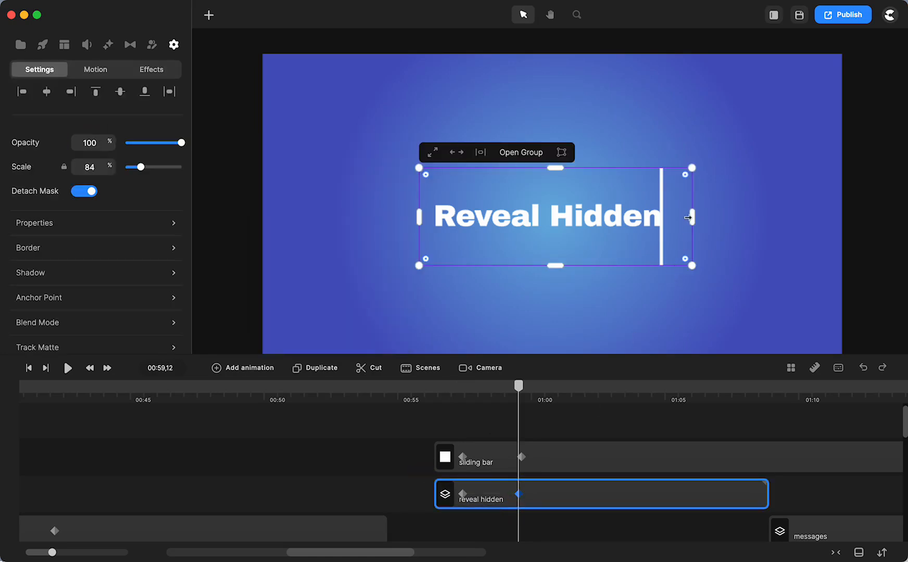
key(super+s)
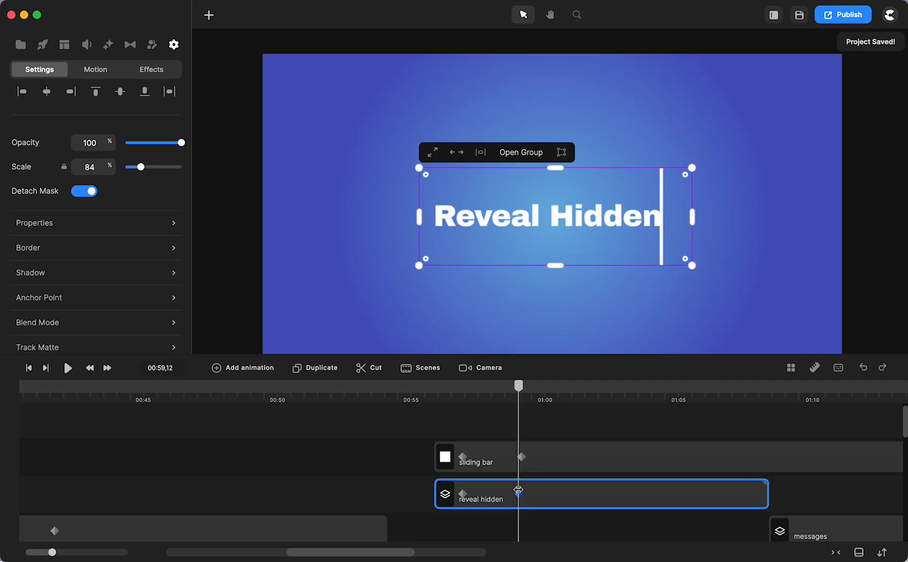
drag(519, 494, 521, 494)
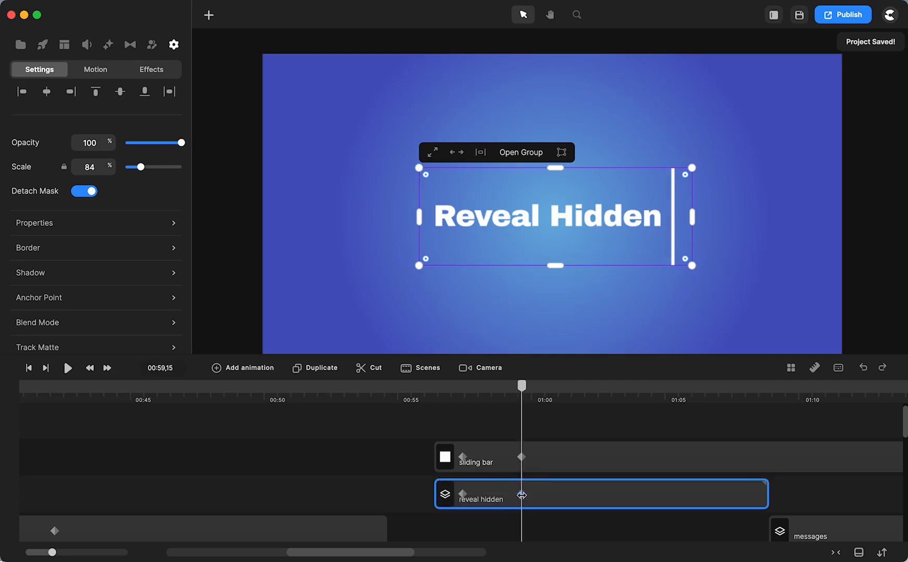
Fit the mask's right edge to the white line past the text at the end keyframe, and trim it slightly at the start keyframe
drag(693, 224, 673, 225)
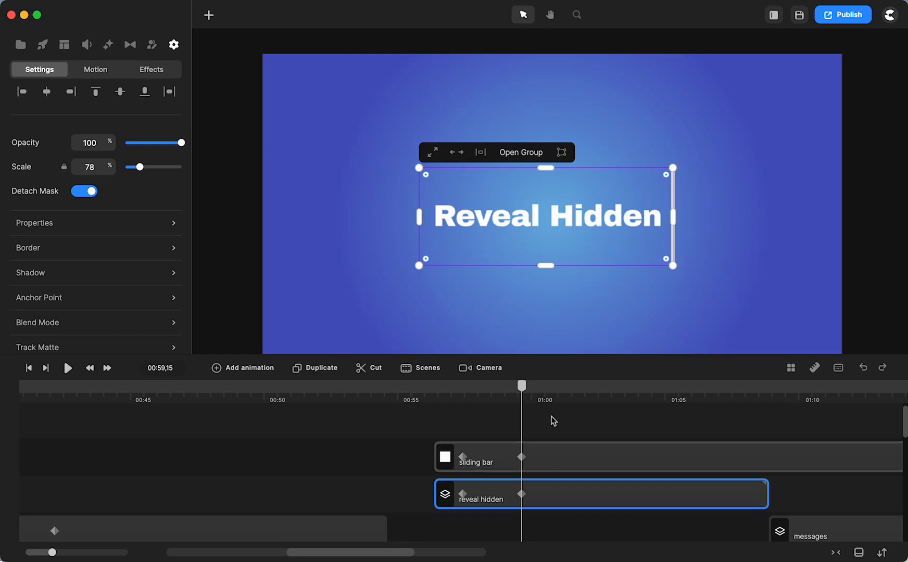
drag(524, 394, 462, 412)
drag(693, 222, 685, 223)
mouse_move(466, 388)
mouse_down()
mouse_move(533, 388)
mouse_move(463, 386)
mouse_up()
drag(686, 217, 682, 218)
drag(463, 386, 526, 393)
drag(670, 219, 673, 219)
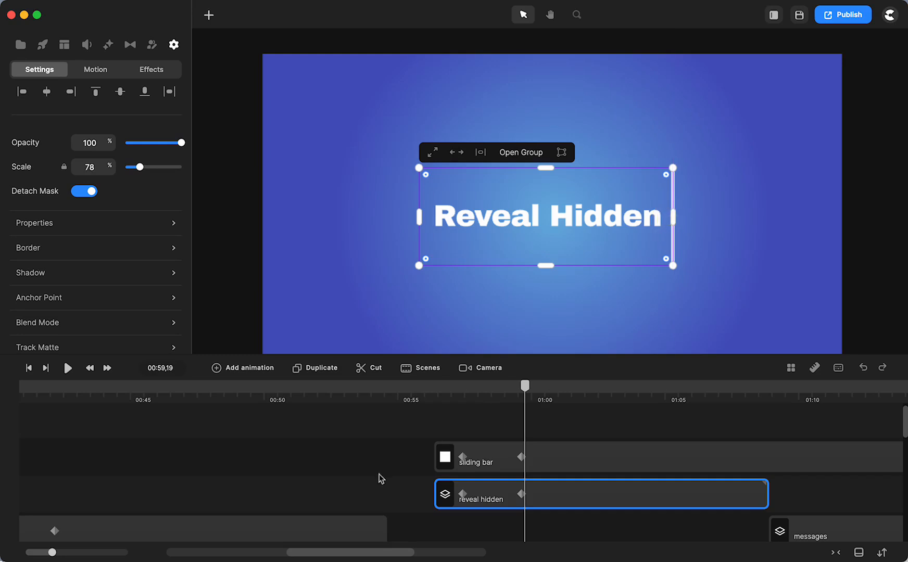
click(376, 475)
Check the easing and animated property of the "reveal hidden" animation and the mask's extent at its end keyframe
drag(529, 389, 460, 411)
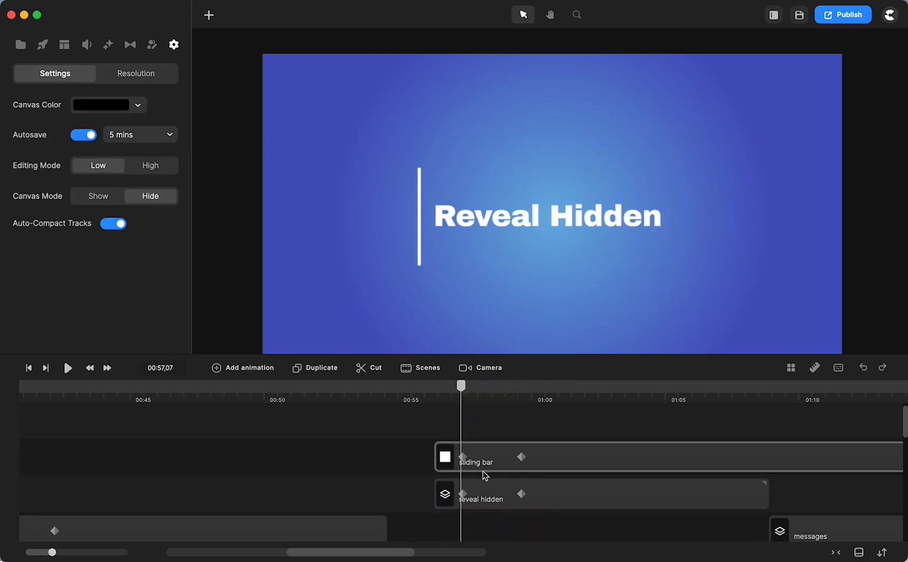
click(498, 499)
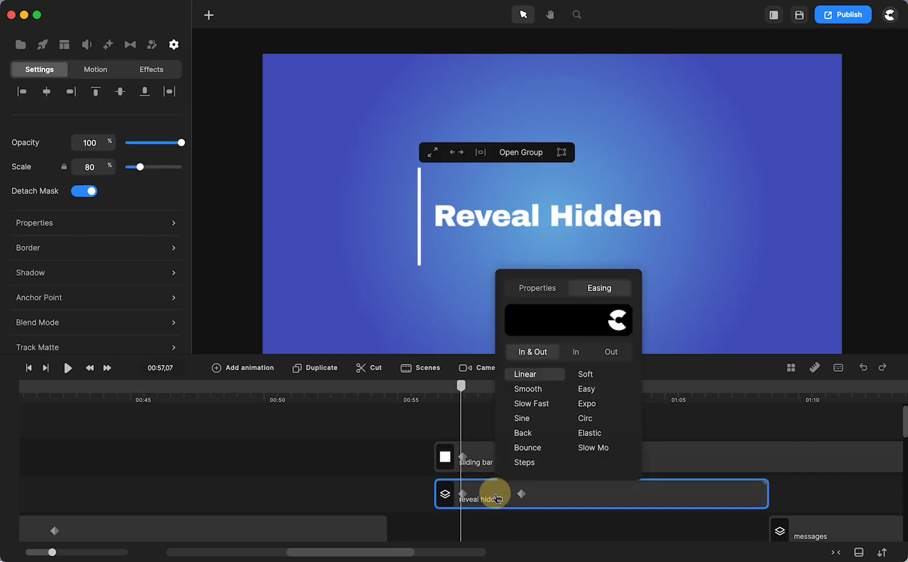
click(542, 294)
click(402, 463)
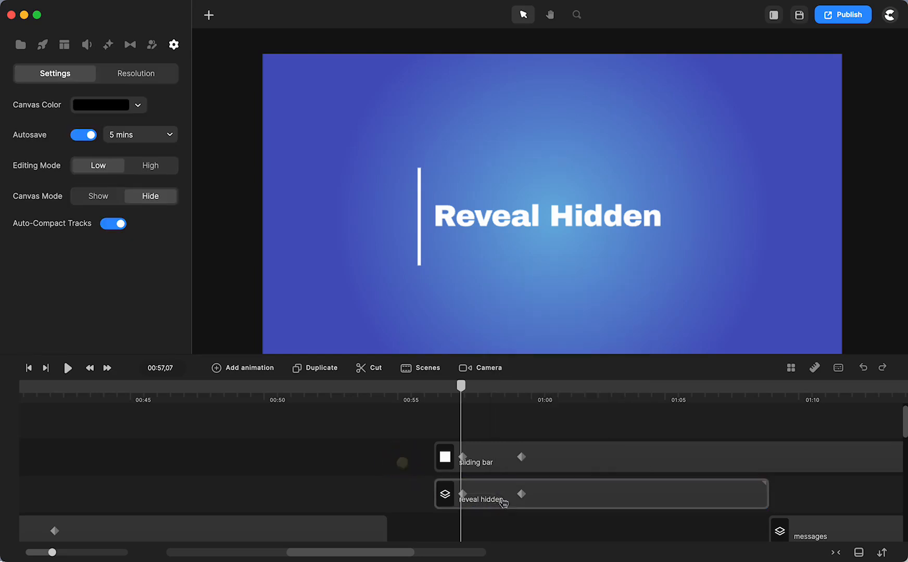
click(521, 493)
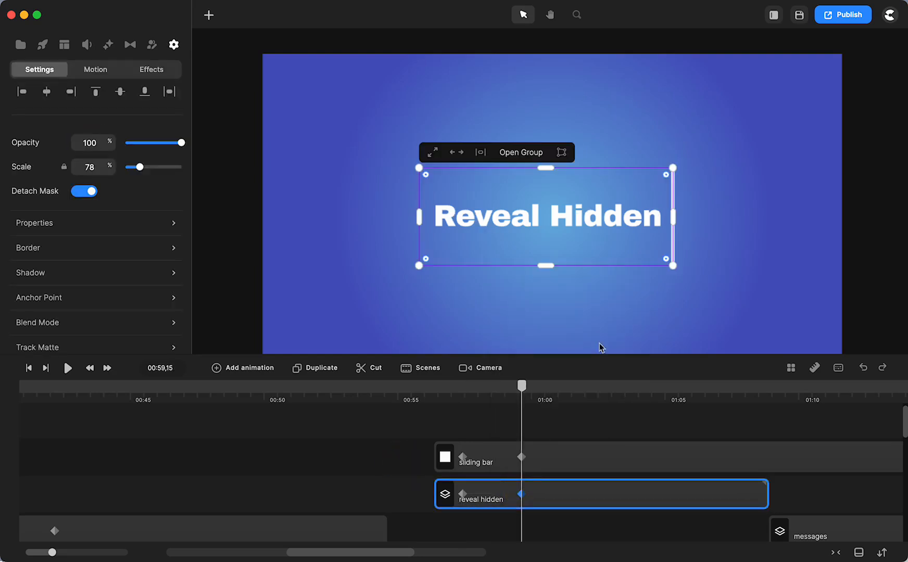
At the 00:57,09 start keyframe, collapse the "reveal hidden" mask's right edge back to the white line to hide the text
click(462, 493)
drag(682, 219, 422, 244)
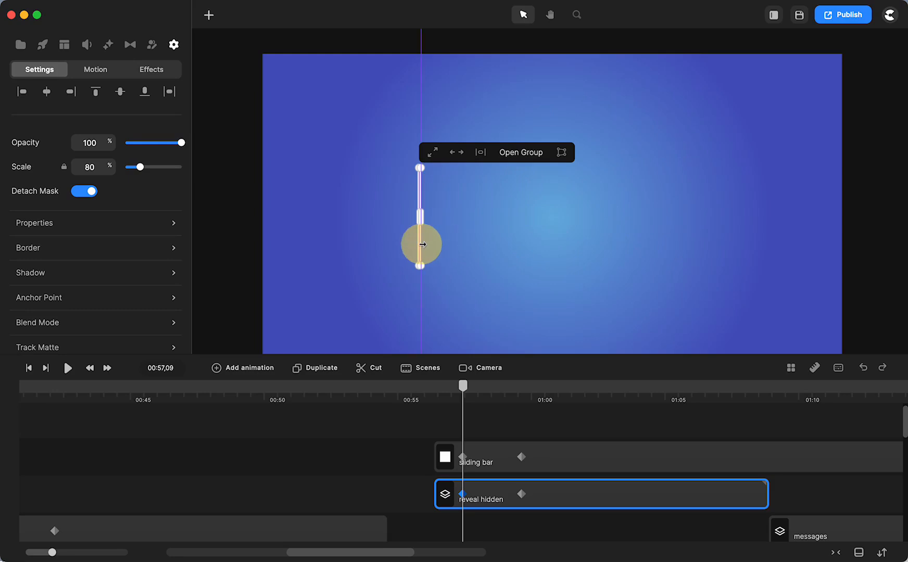
drag(422, 244, 423, 244)
click(407, 487)
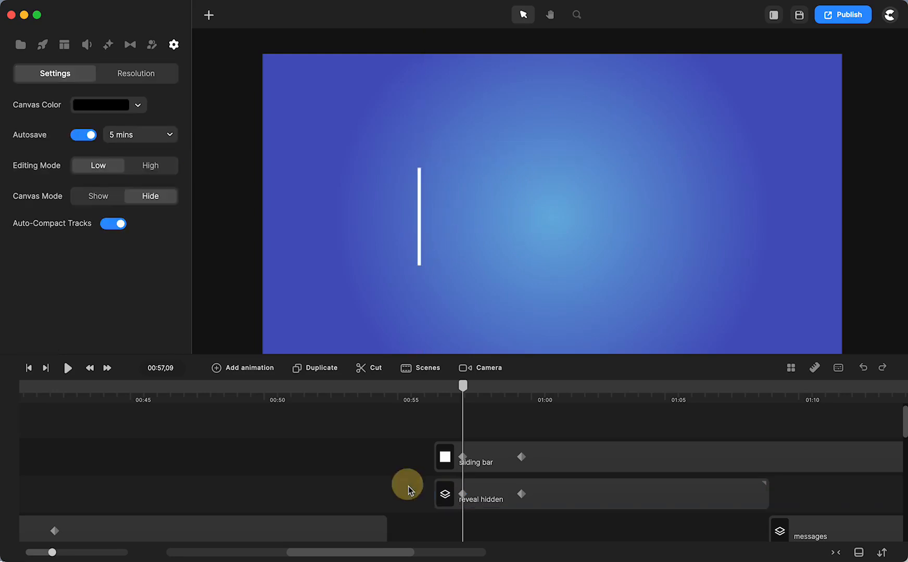
click(465, 387)
mouse_move(468, 389)
mouse_down()
mouse_move(457, 390)
mouse_move(525, 388)
mouse_move(463, 402)
mouse_up()
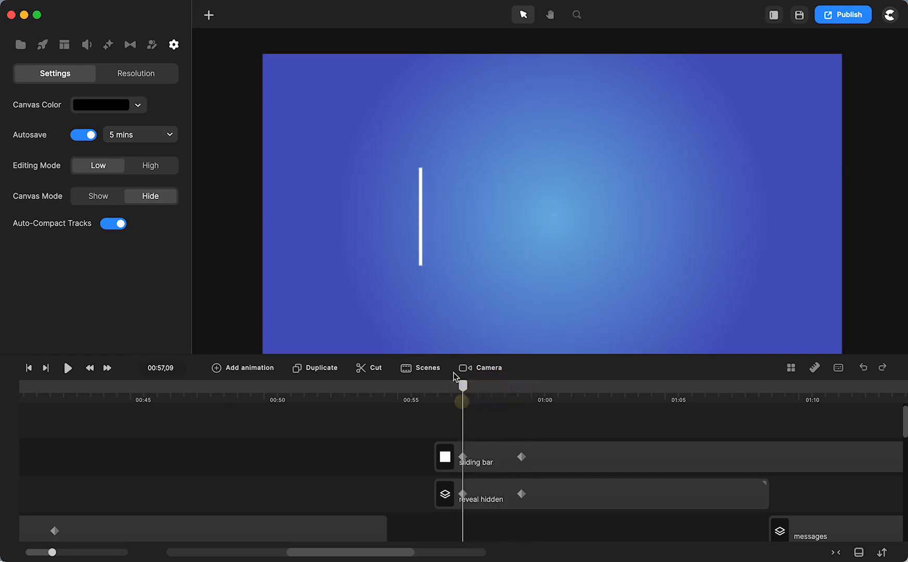
Inspect the wipe up close for alignment between the mask edge and the white bar, and play back the reveal from 00:57,12
scroll(417, 215, up, 5)
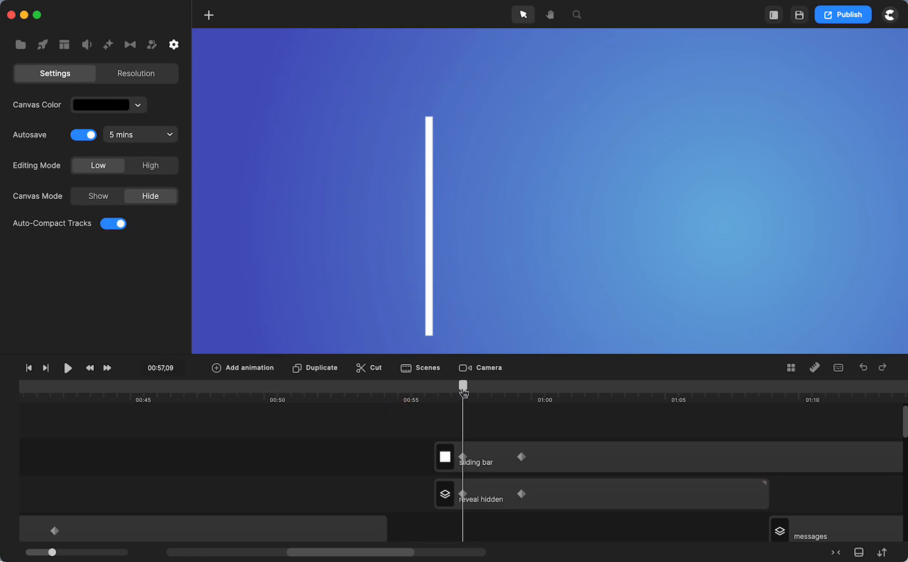
drag(352, 298, 295, 288)
drag(463, 388, 508, 387)
key(space)
drag(586, 314, 461, 304)
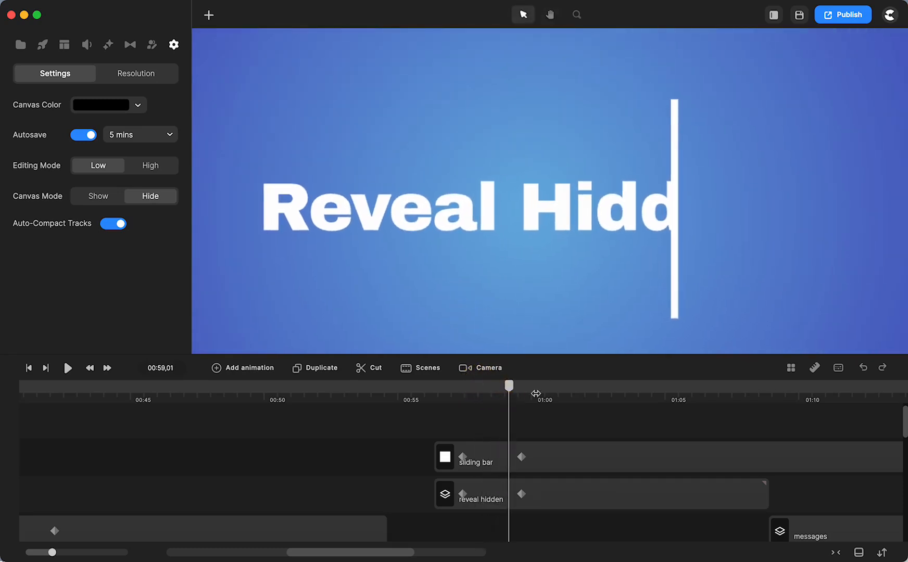
drag(512, 395, 466, 394)
click(385, 416)
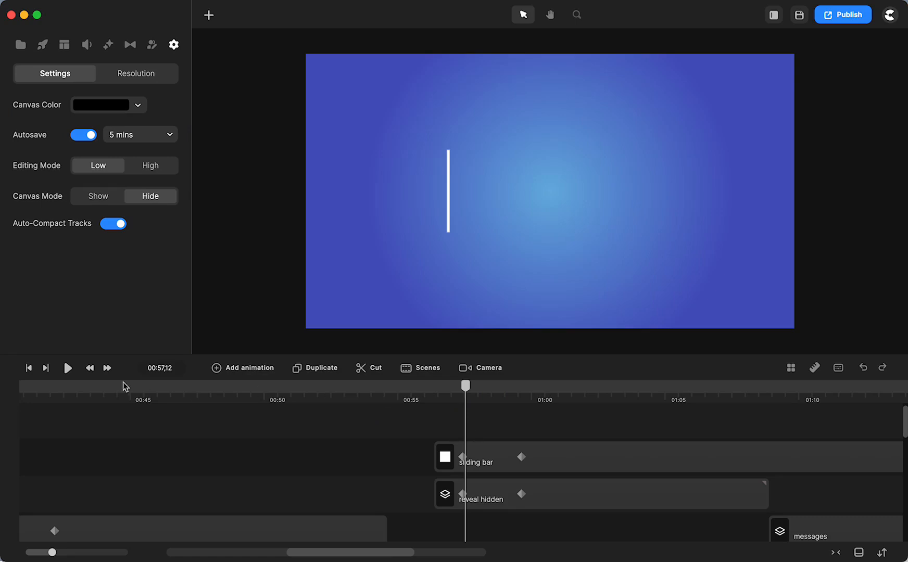
click(68, 368)
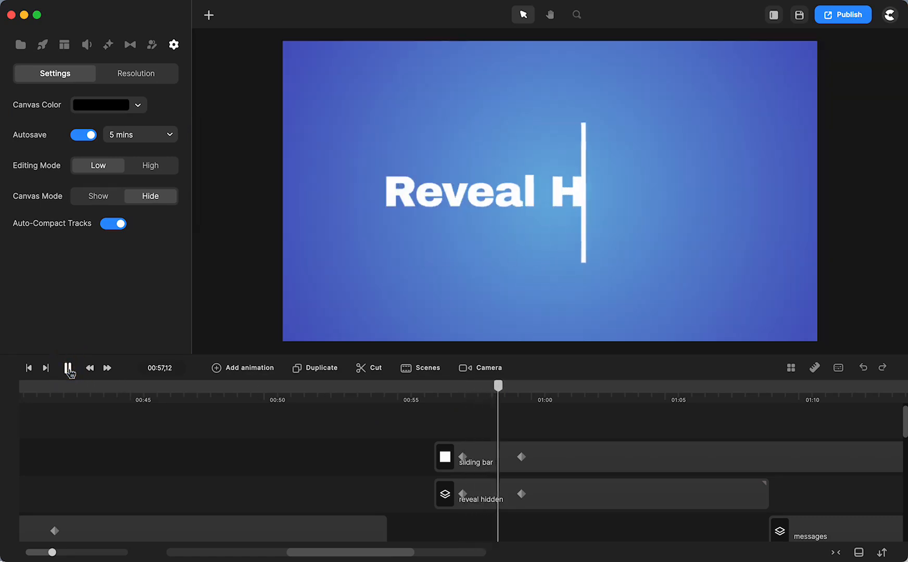
click(68, 369)
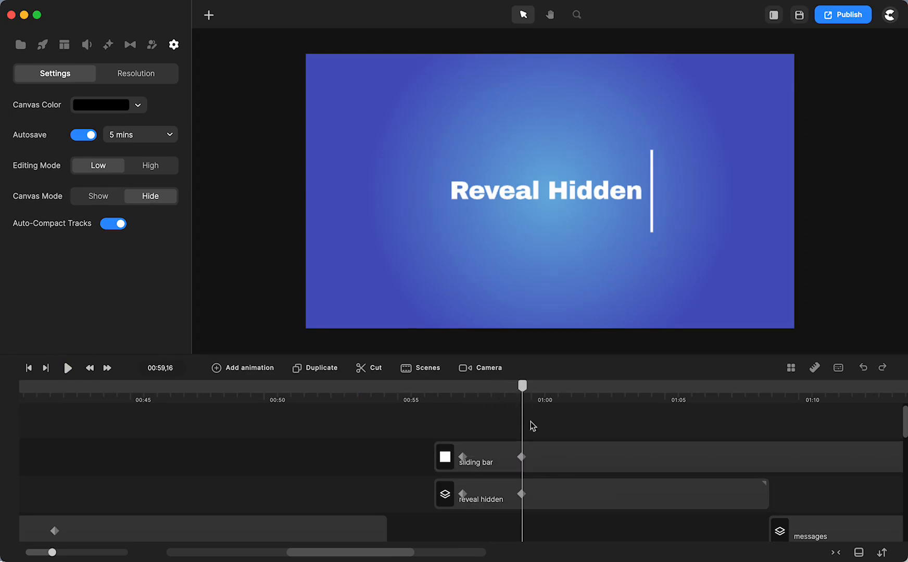
Add a position and scale animation with linear easing to the sliding bar, running from 01:00,00 to 01:00,18
click(523, 388)
drag(524, 393, 535, 395)
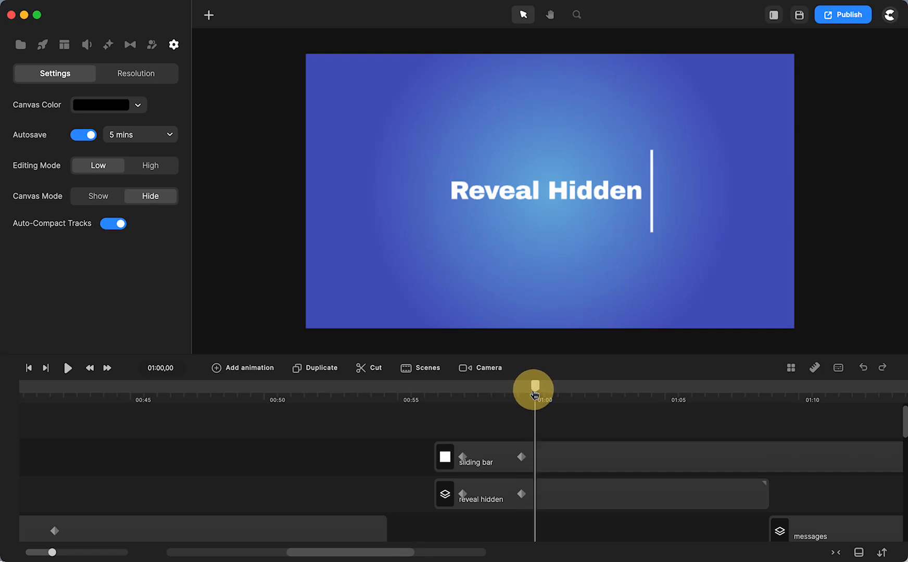
click(535, 461)
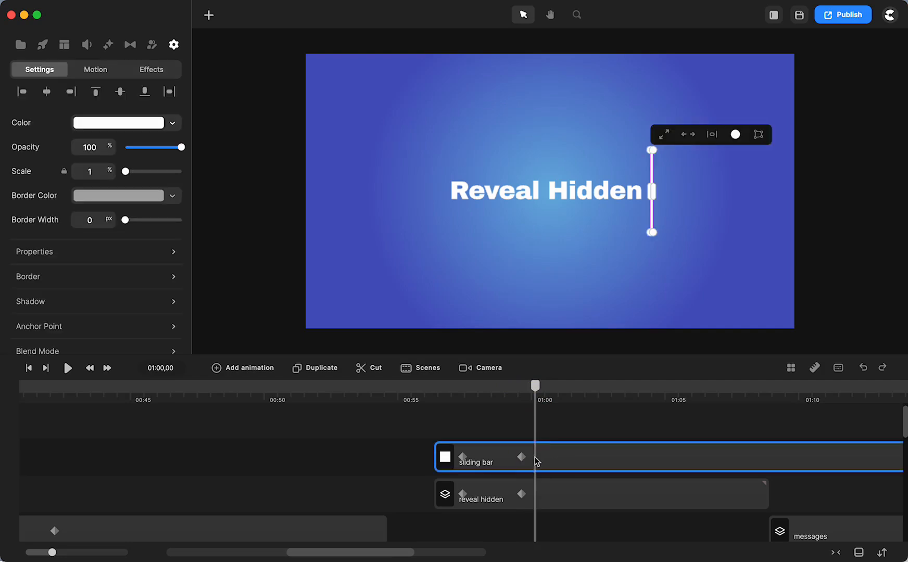
click(245, 368)
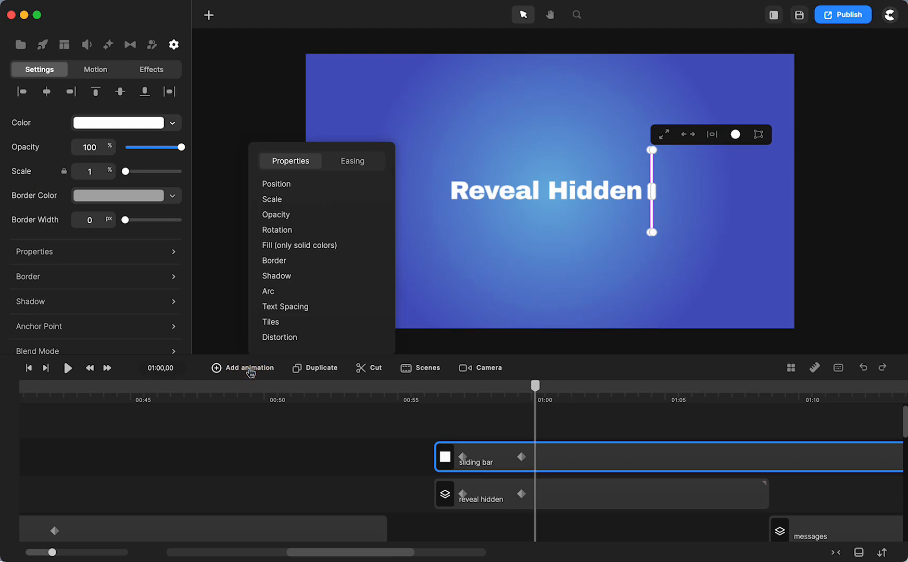
click(280, 186)
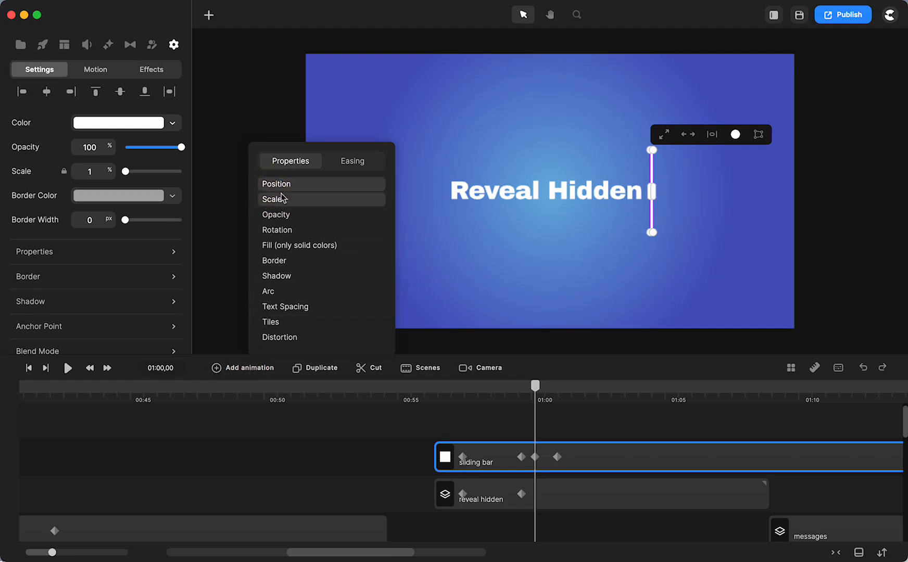
click(353, 161)
click(280, 250)
drag(557, 458, 550, 457)
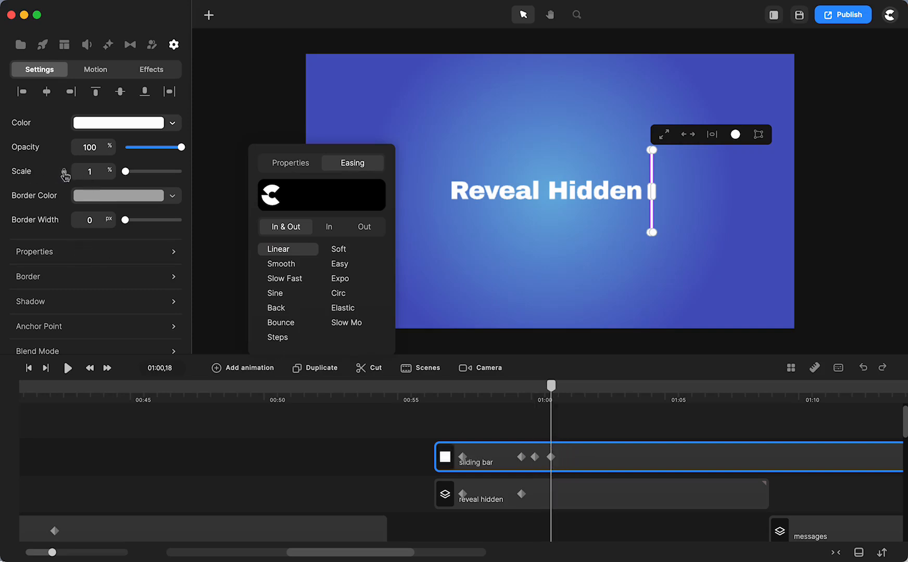
Unlink the sliding bar's scale axes at the 01:00,18 keyframe and reduce Scale Y to 0% about its centre anchor point
click(64, 173)
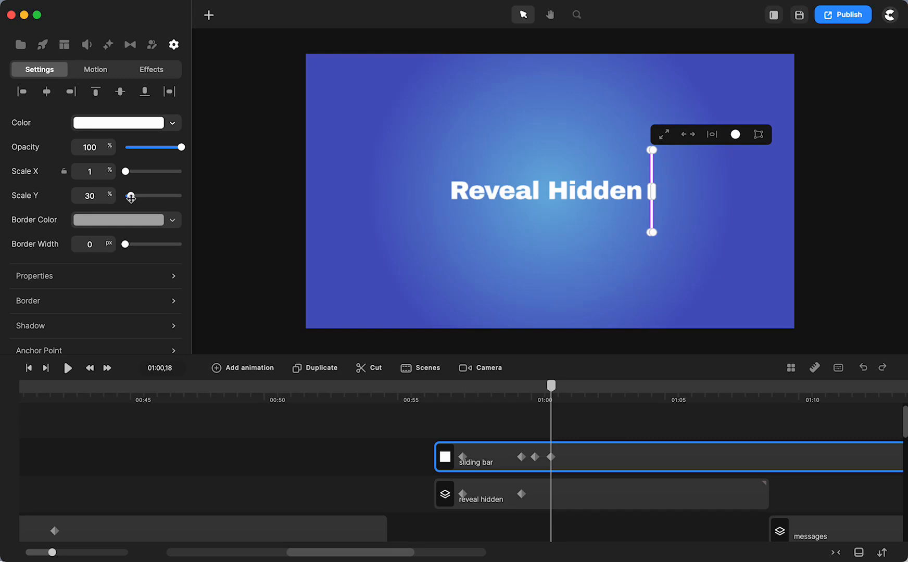
drag(131, 196, 128, 196)
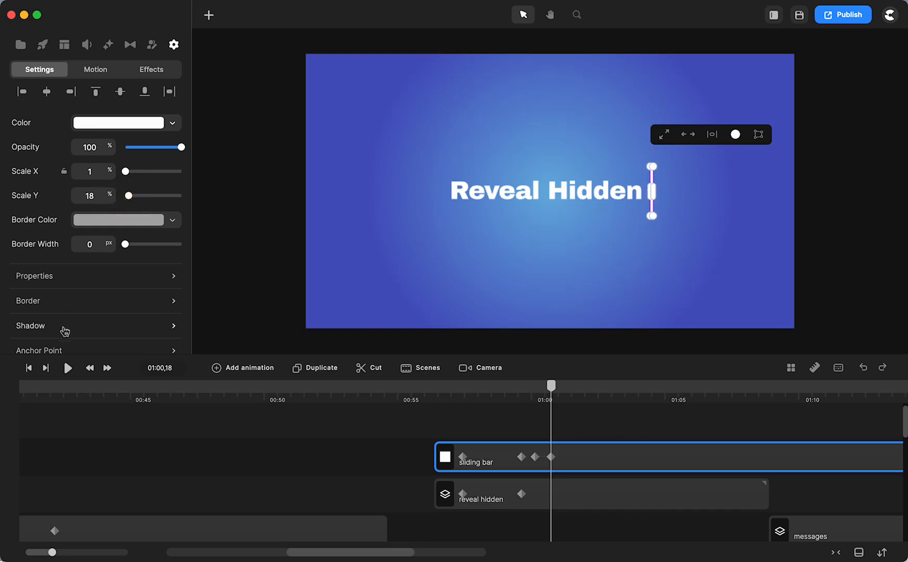
click(94, 349)
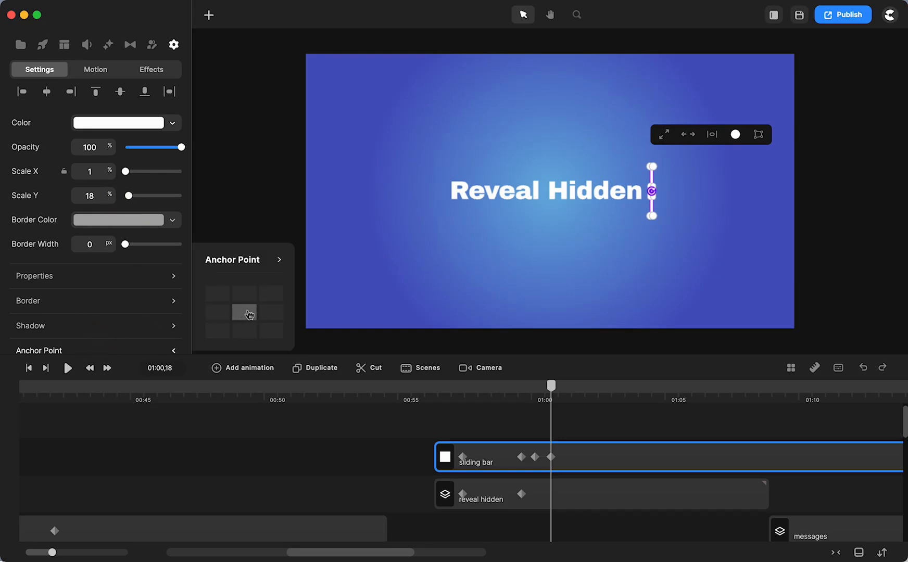
drag(129, 196, 125, 196)
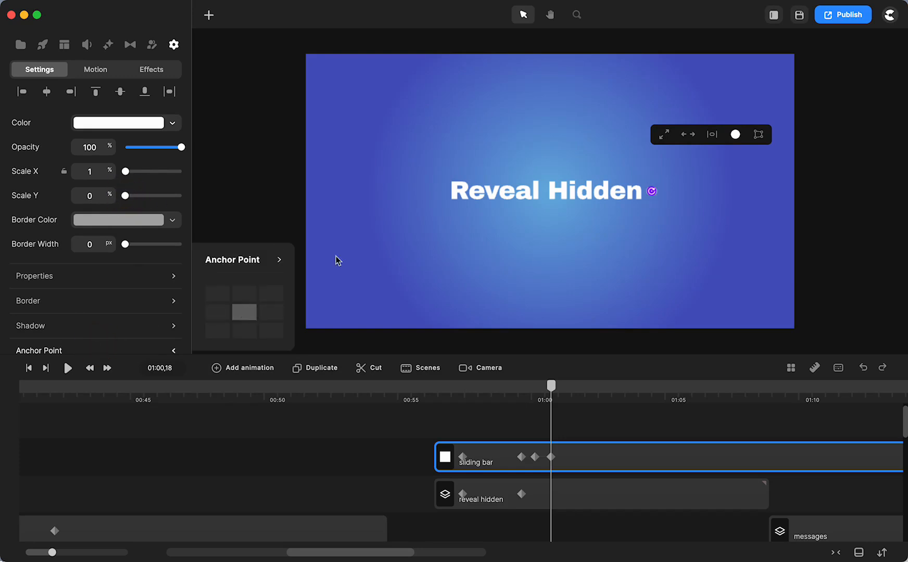
click(385, 439)
Scrub back through the sliding bar's shrink animation and check its easing and anchor point setting
mouse_move(553, 394)
mouse_down()
mouse_move(525, 391)
mouse_move(541, 390)
mouse_up()
click(546, 451)
click(542, 459)
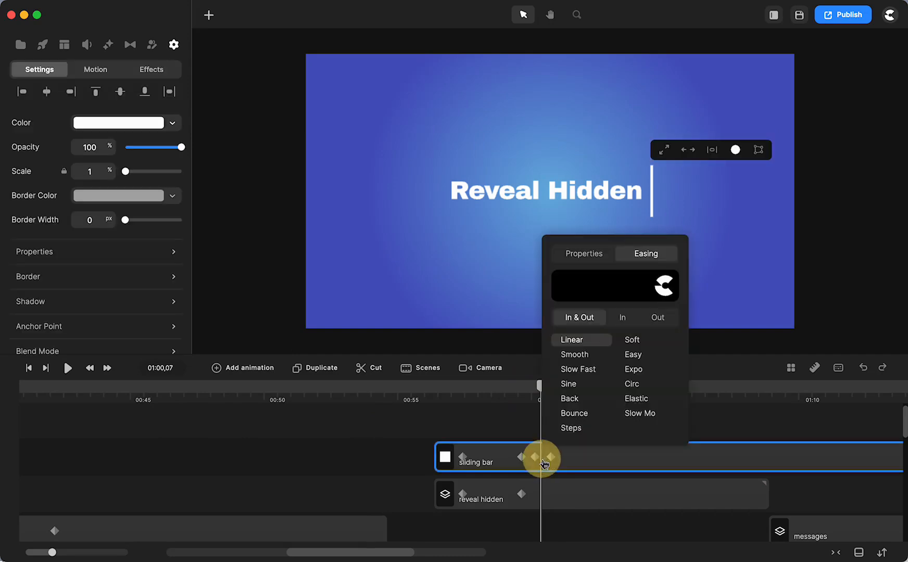
click(149, 329)
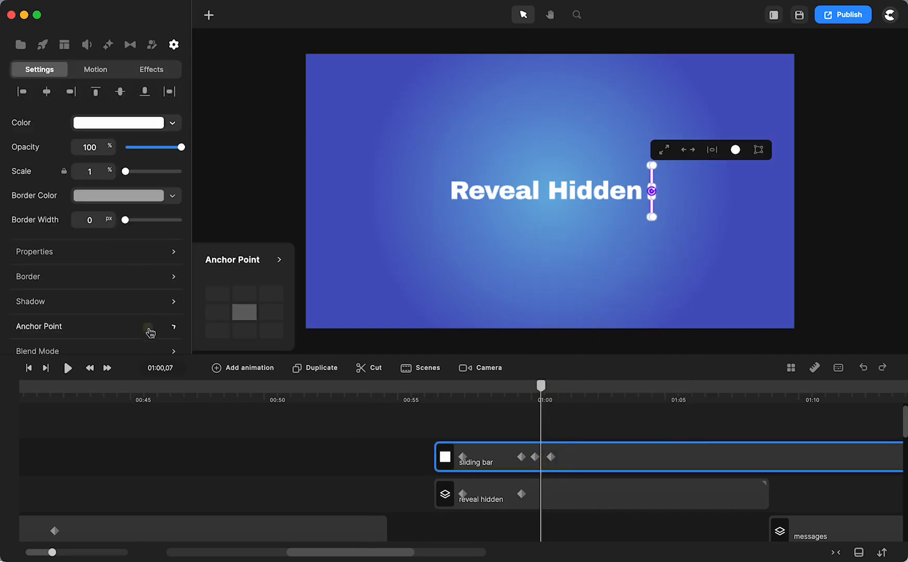
click(244, 332)
mouse_move(540, 399)
mouse_down()
mouse_move(507, 400)
mouse_move(533, 400)
mouse_up()
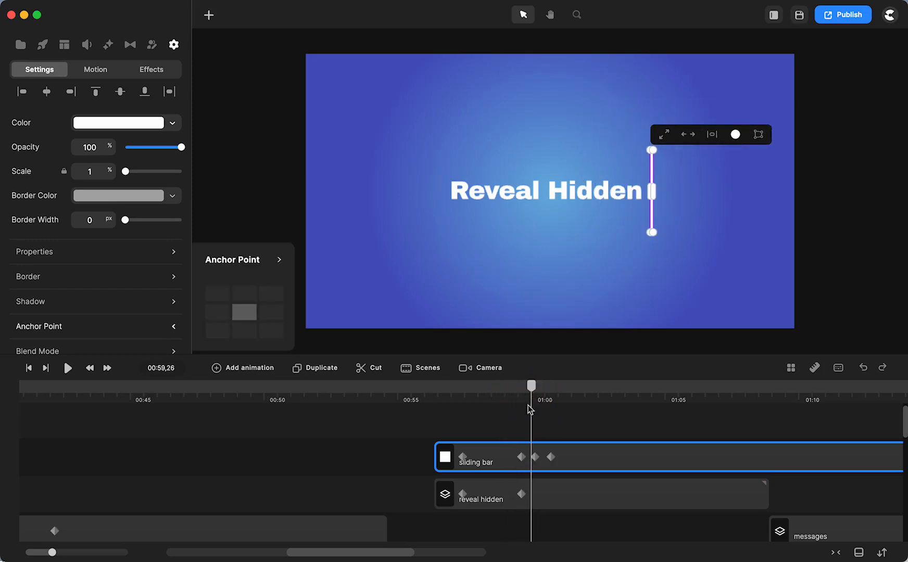
click(483, 431)
Add another position and scale animation with linear easing to the sliding bar, starting at 01:01,11
drag(531, 385, 572, 406)
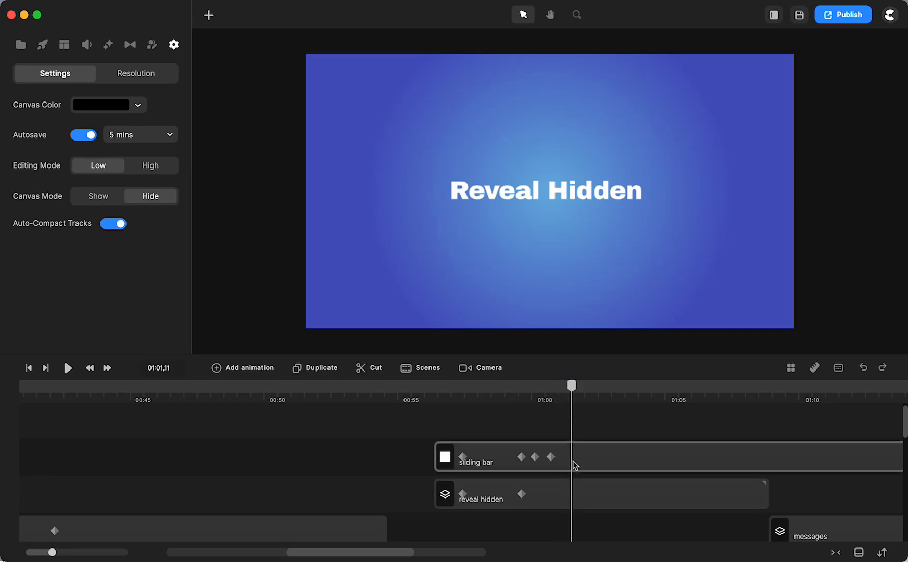
click(573, 460)
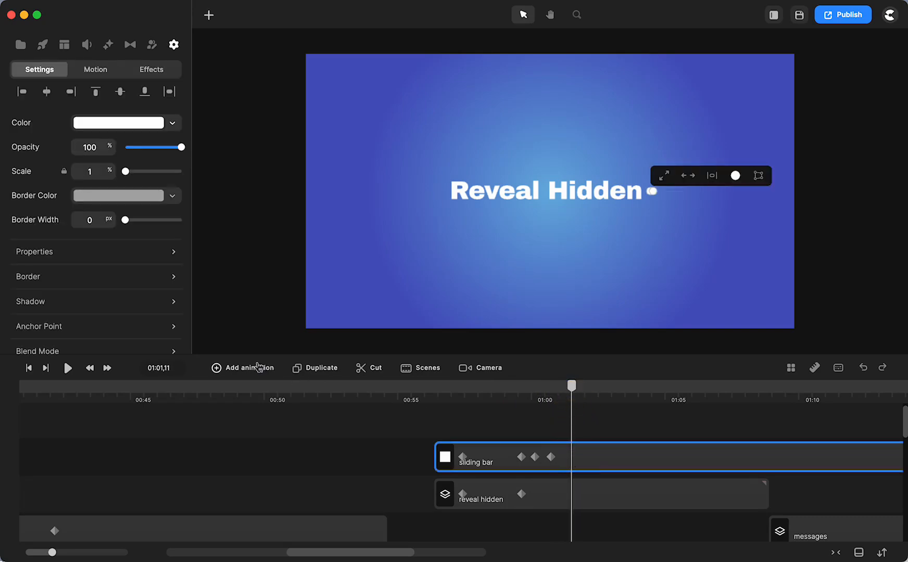
click(259, 368)
click(286, 249)
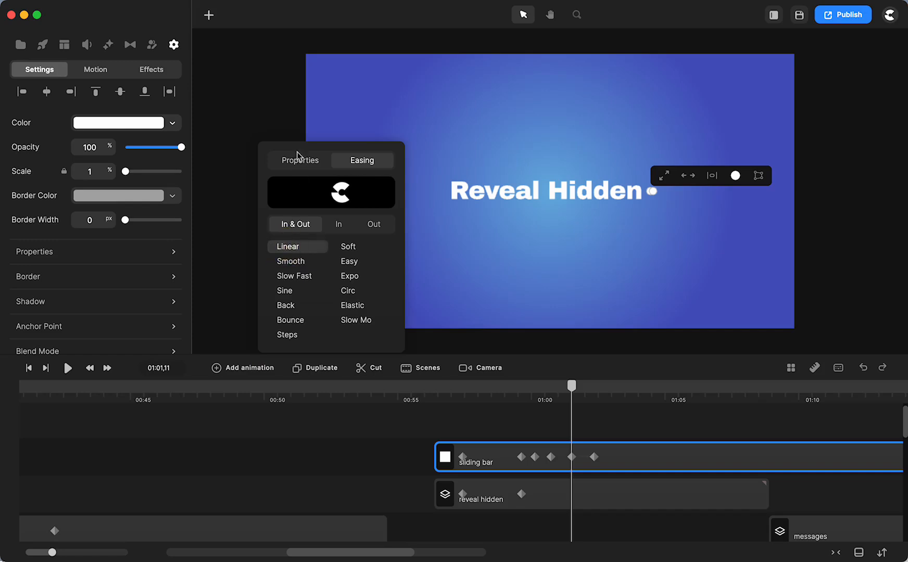
click(300, 159)
click(284, 196)
At the new animation's 01:02,06 end keyframe, unlink the scale axes and restore the bar's Scale Y to 30%
click(595, 457)
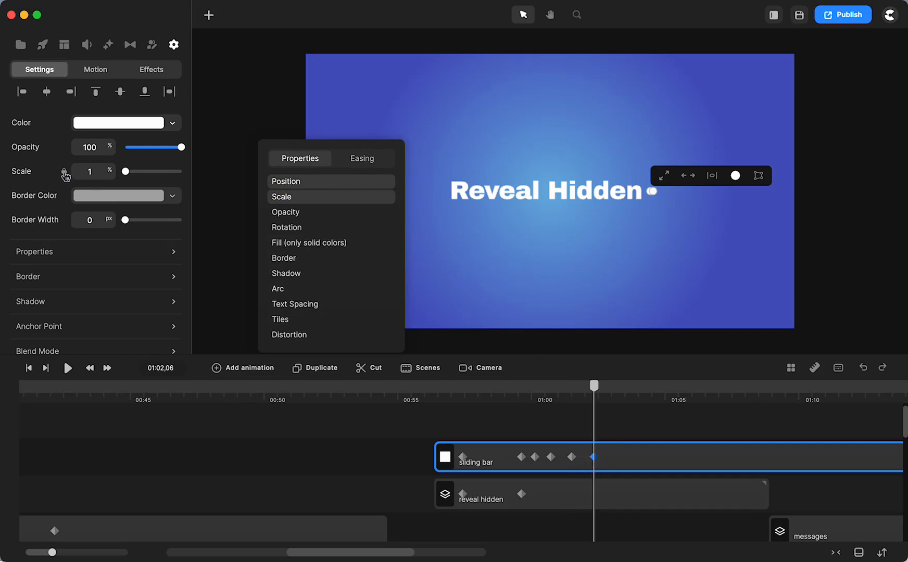
click(64, 173)
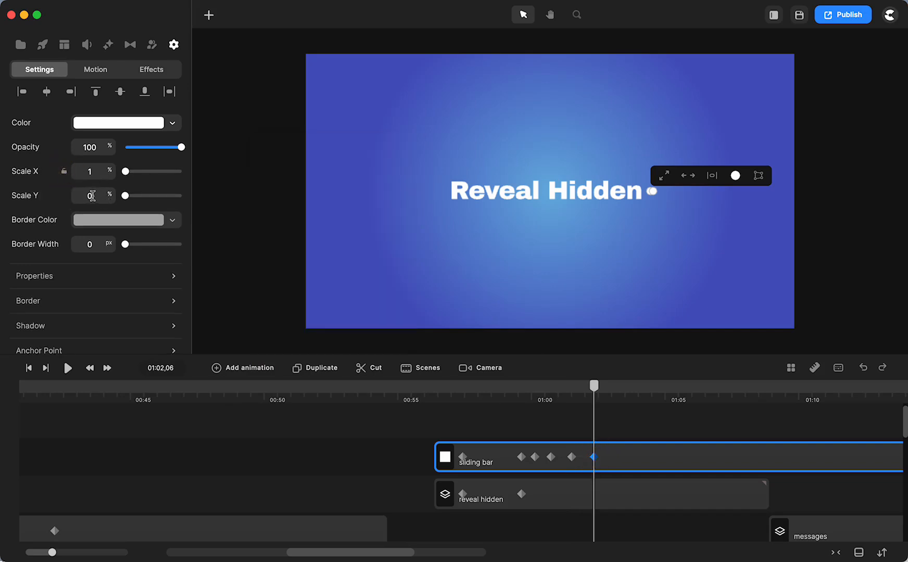
click(89, 196)
Play back the bar's slide, shrink and regrow sequence from 00:55,27
drag(599, 394, 425, 413)
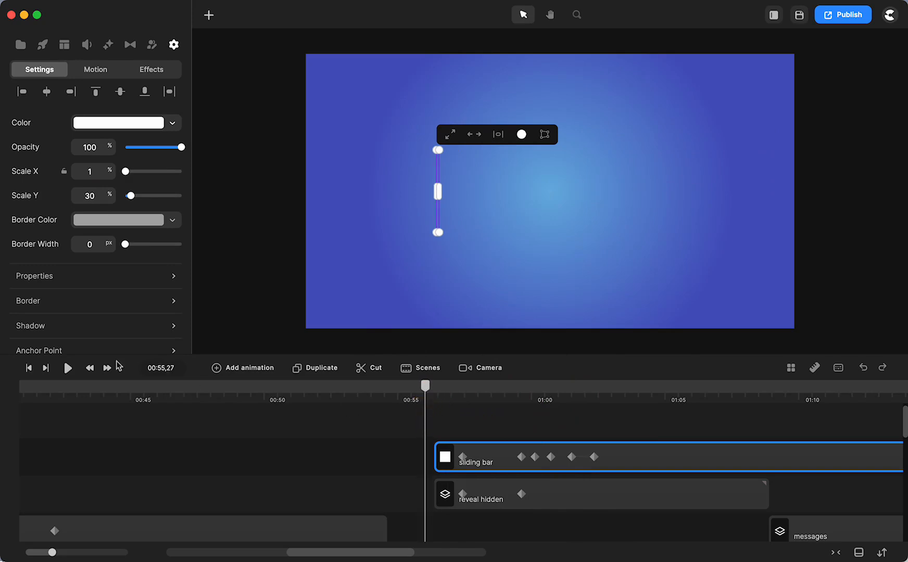
click(67, 368)
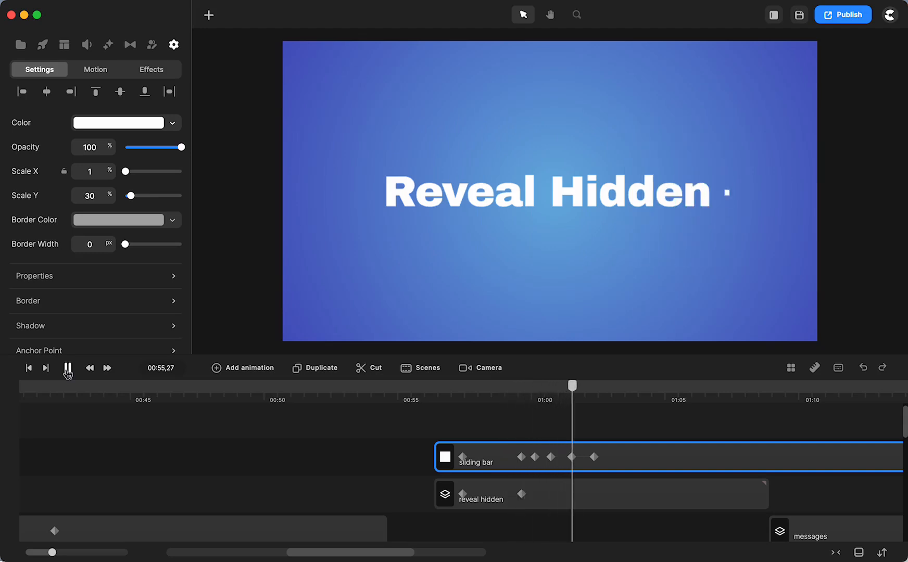
click(68, 368)
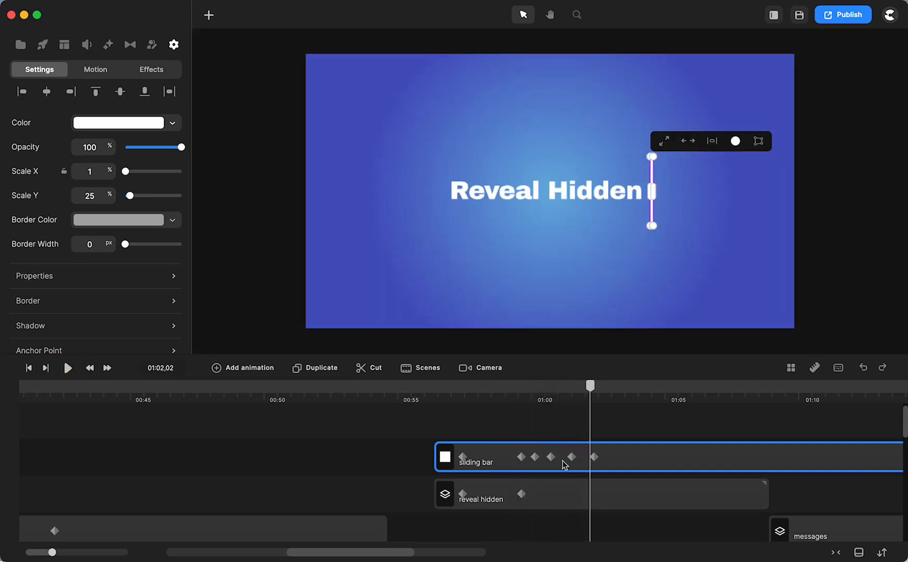
Undo the first shift of the sliding bar's keyframes, and move its shrink animation slightly earlier, nearer the end of the slide
drag(560, 462, 551, 461)
key(super+z)
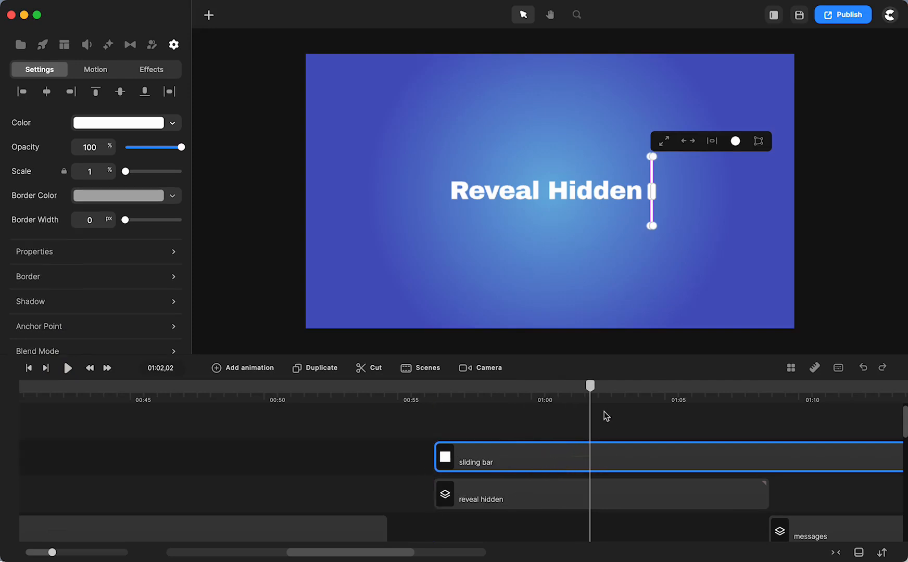
drag(587, 400, 533, 425)
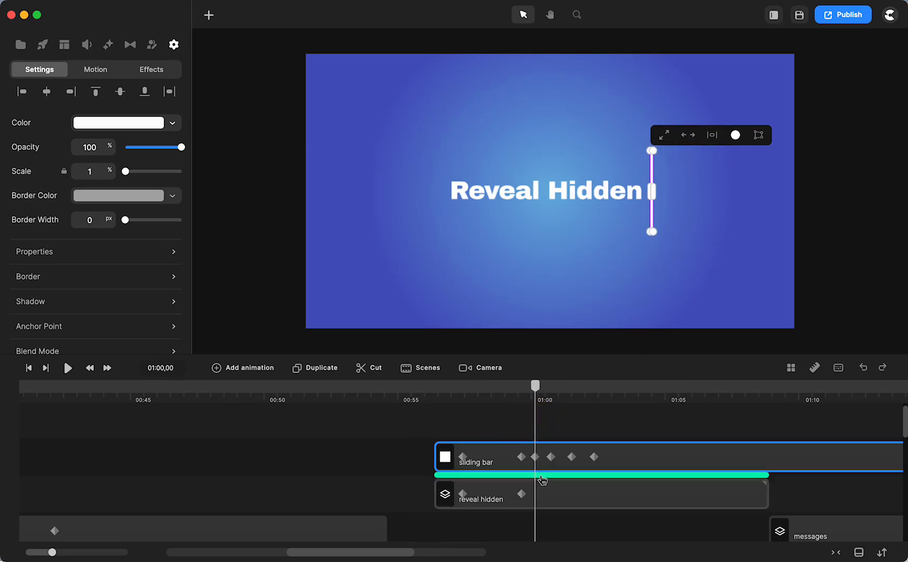
click(543, 465)
drag(543, 465, 534, 464)
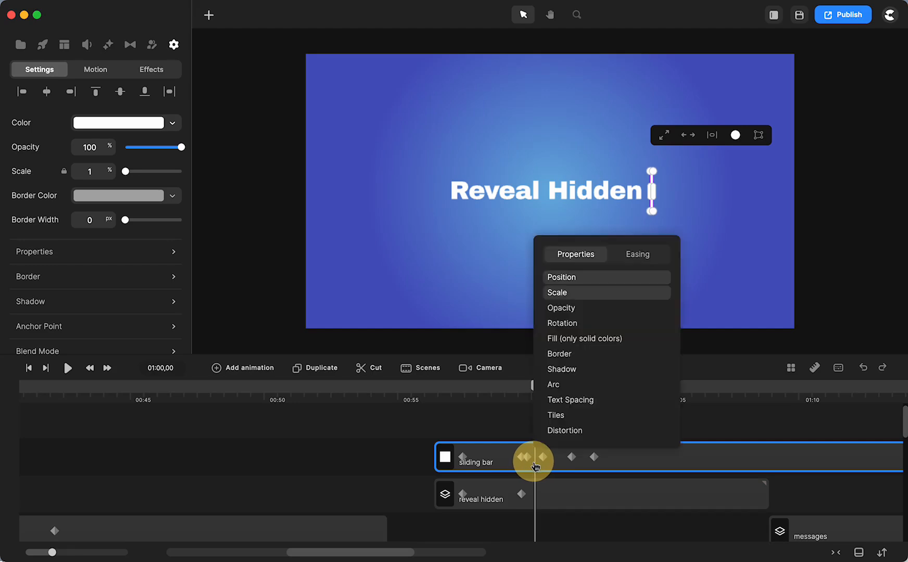
Play back the reveal and shift the shrink animation further back so it starts right at the slide's end keyframe
click(454, 432)
click(458, 392)
click(65, 369)
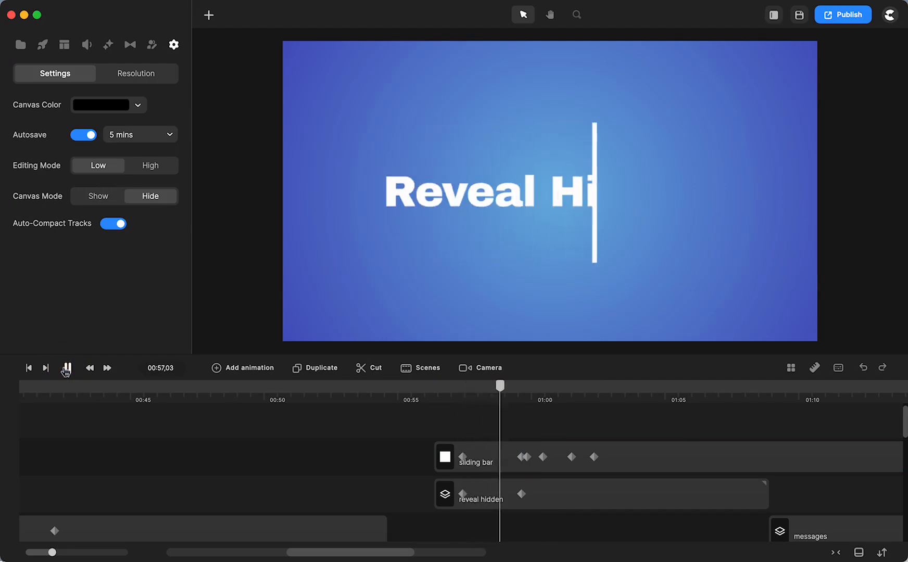
key(space)
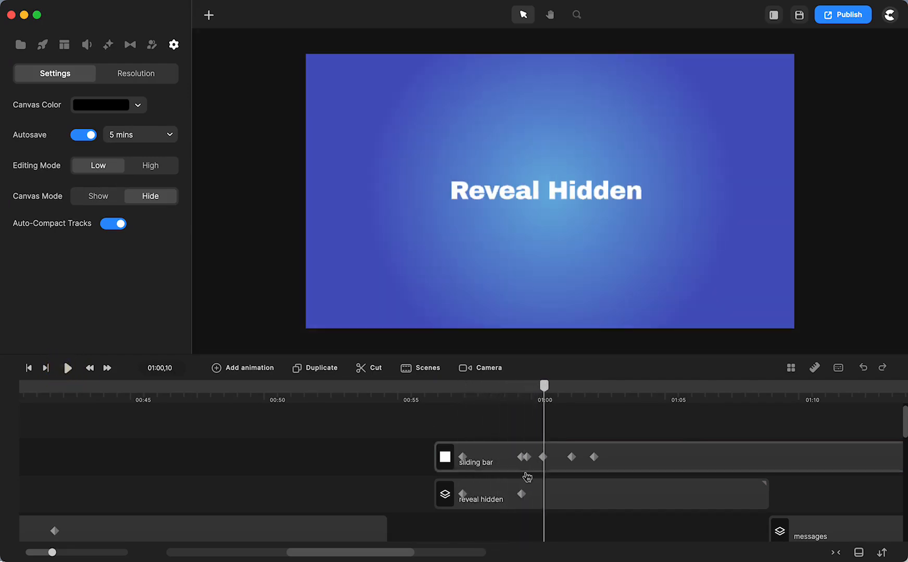
click(530, 466)
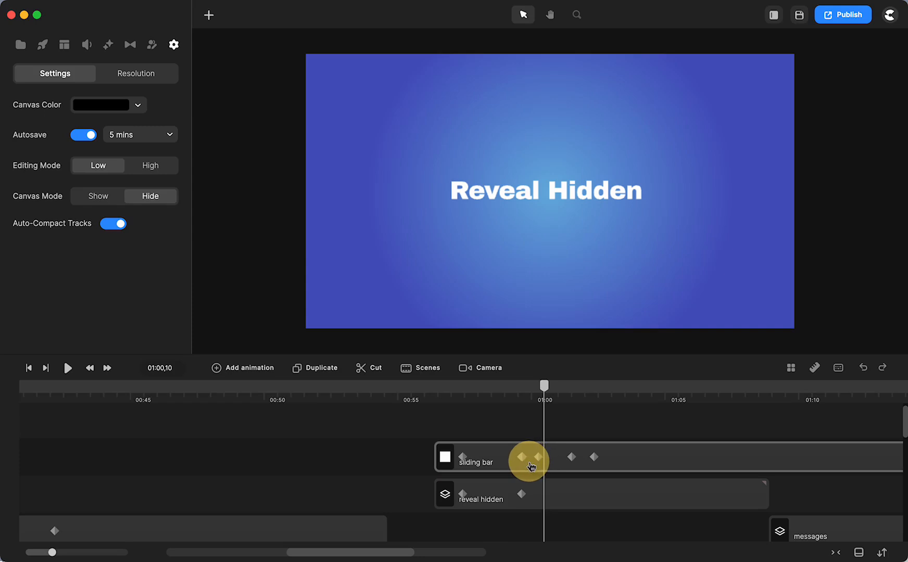
Play back the sequence from 00:55,22 and move the bar's regrow animation earlier, to shortly after the shrink ends
click(420, 390)
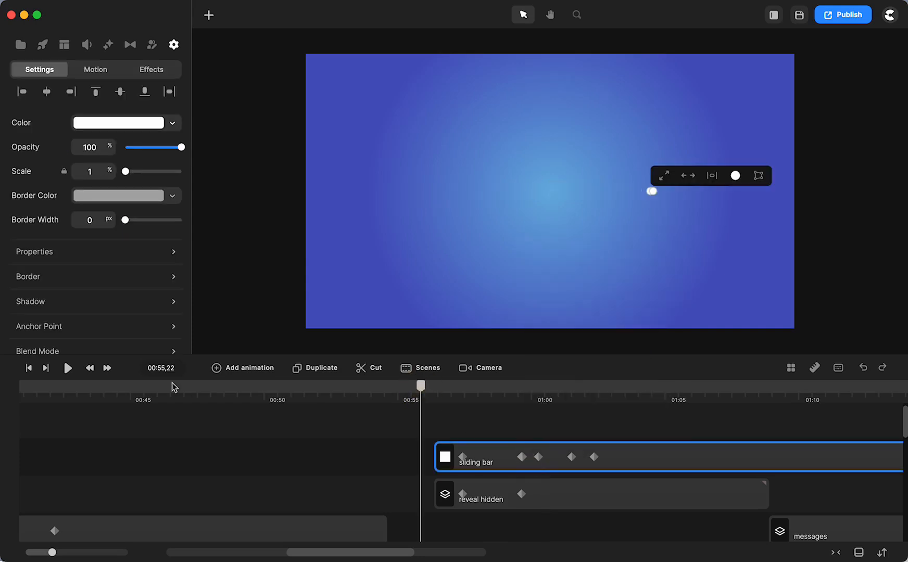
click(68, 368)
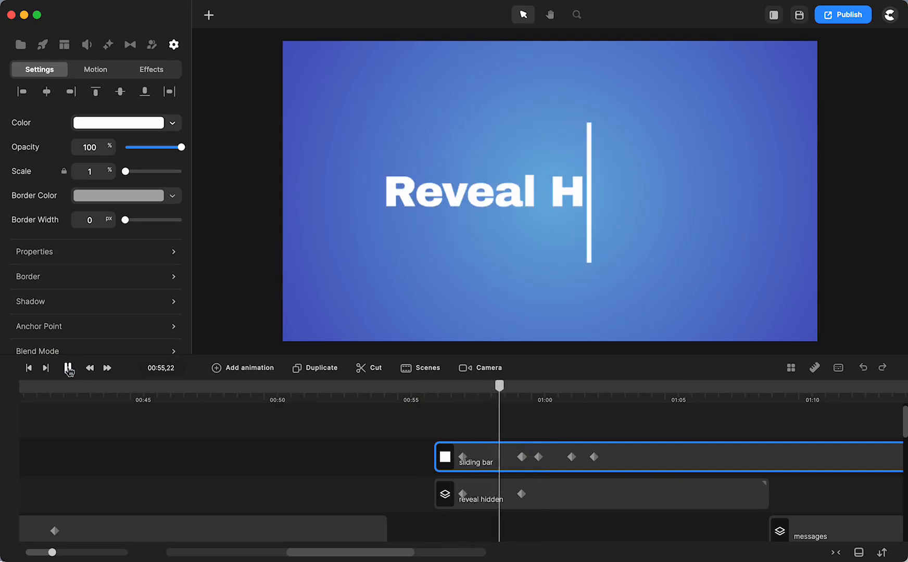
click(69, 369)
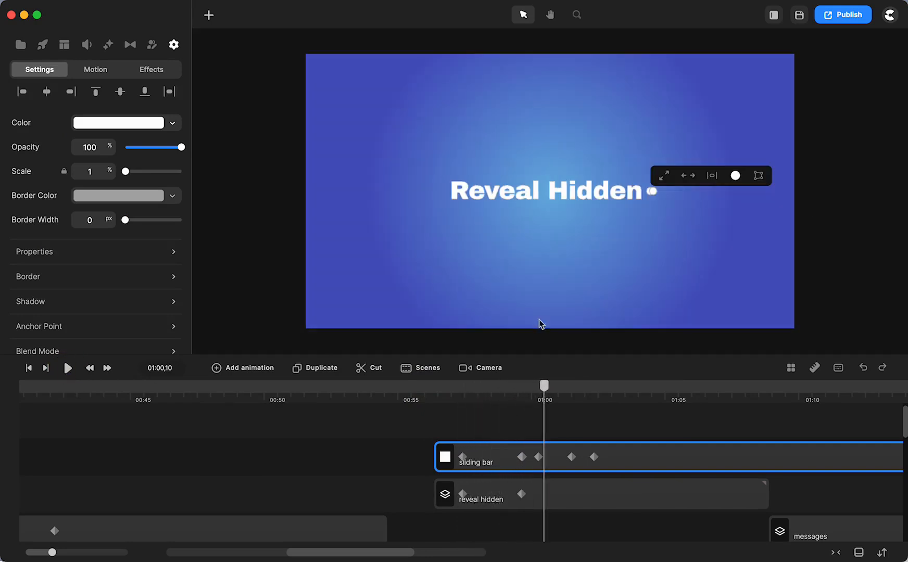
drag(585, 462, 568, 464)
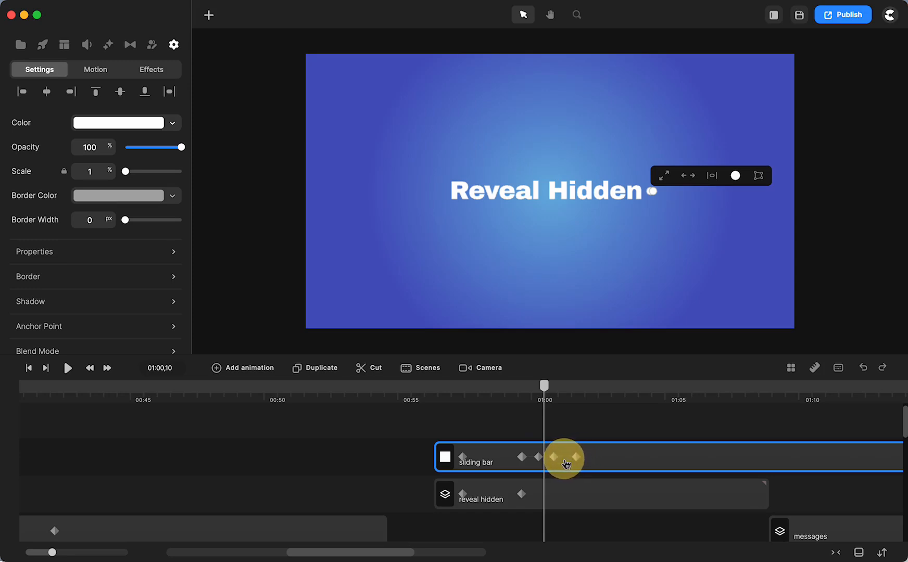
Play back the bar's slide, shrink and regrow sequence from 00:56,14 to just past the regrow's end
click(440, 389)
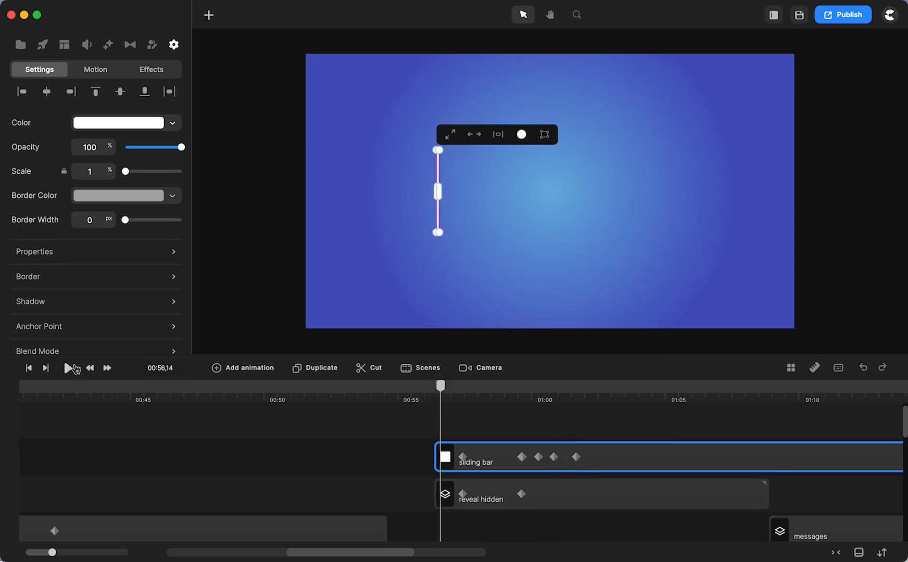
click(68, 369)
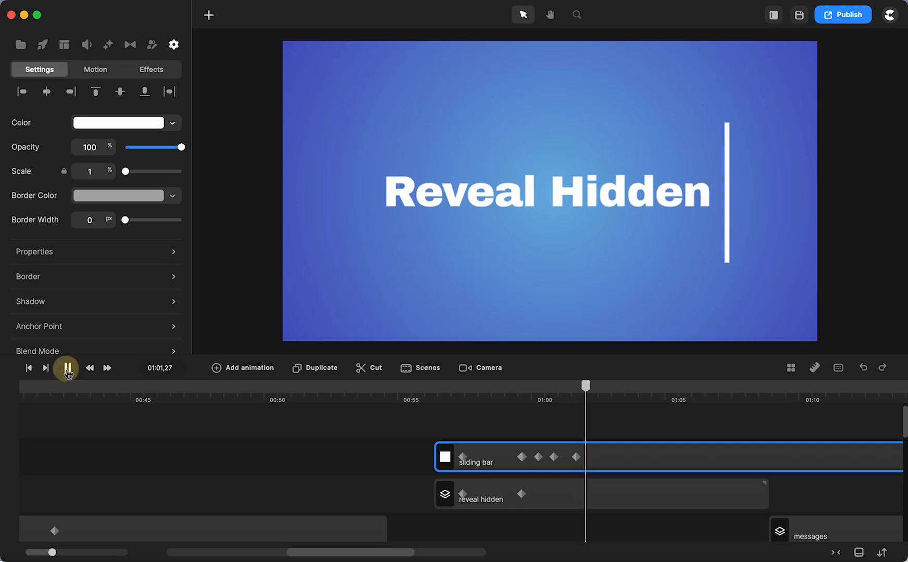
click(68, 368)
click(383, 451)
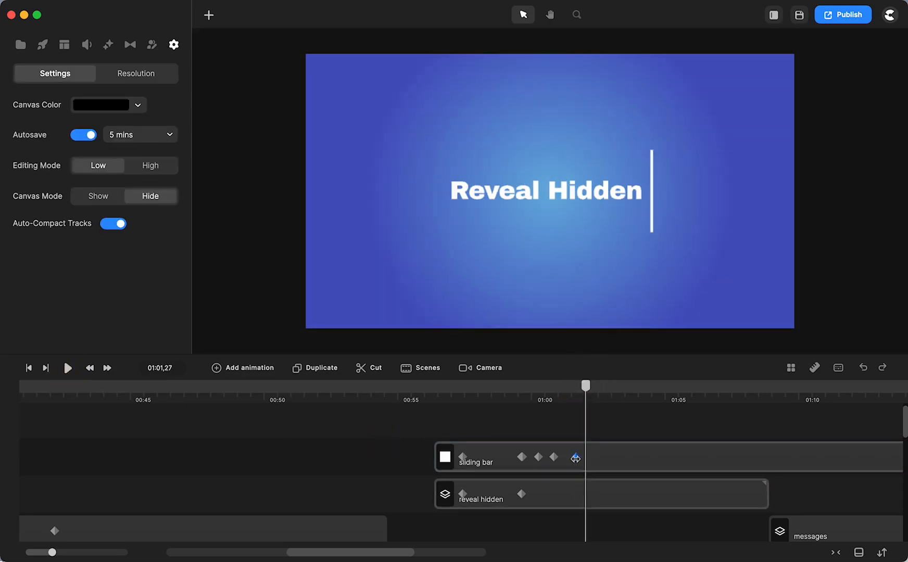
Add a linear position animation to the sliding bar at the regrow's end keyframe, 01:01,16, and extend it to 01:03,19
mouse_move(586, 386)
mouse_down()
mouse_move(535, 387)
mouse_move(548, 399)
mouse_move(578, 399)
mouse_up()
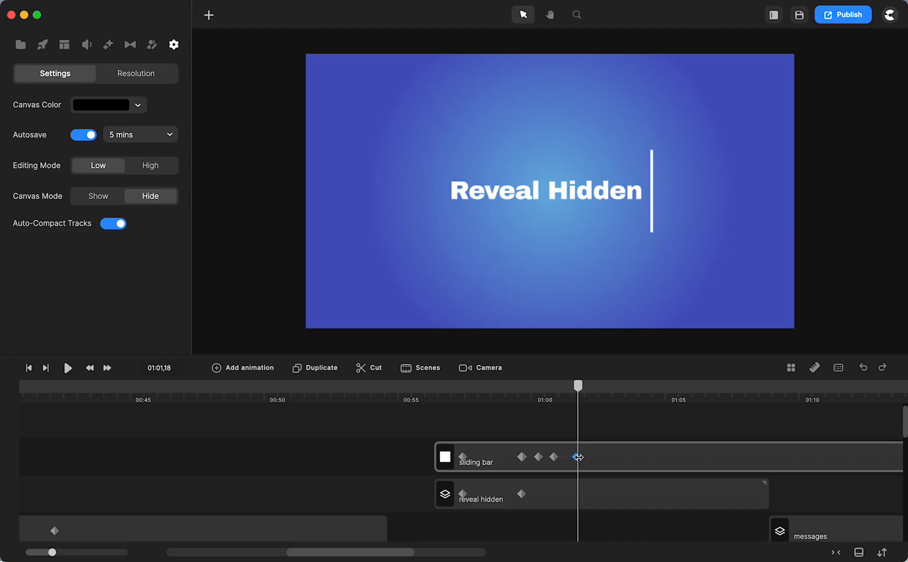
click(578, 457)
click(253, 372)
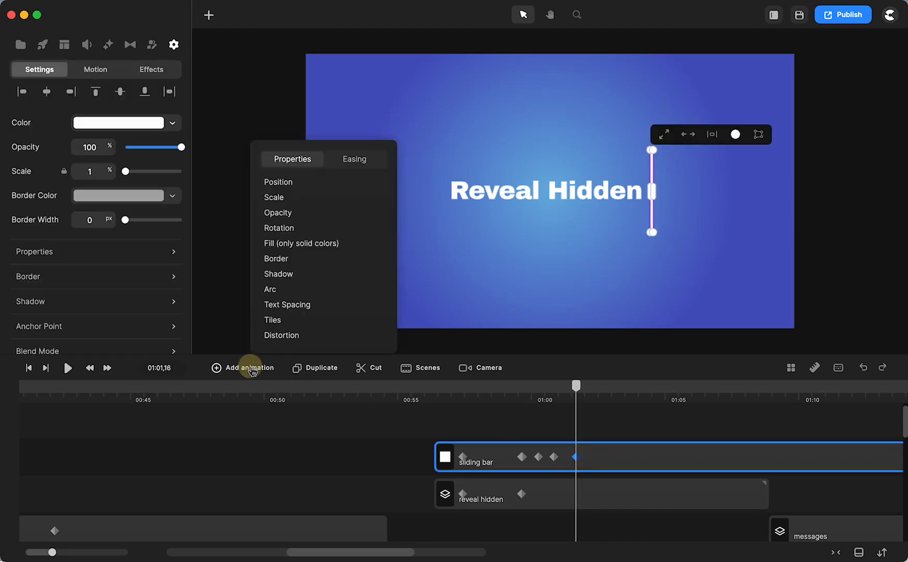
click(276, 188)
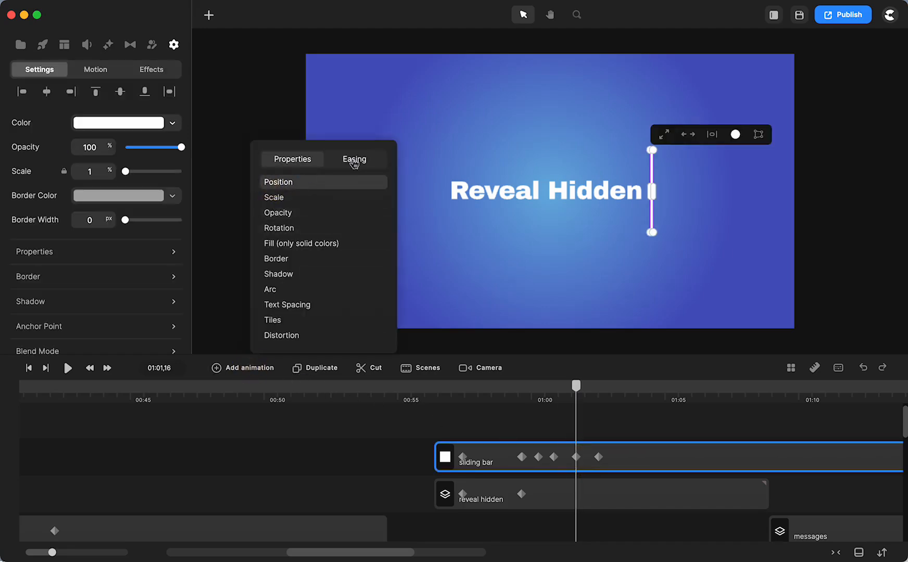
click(354, 163)
click(279, 248)
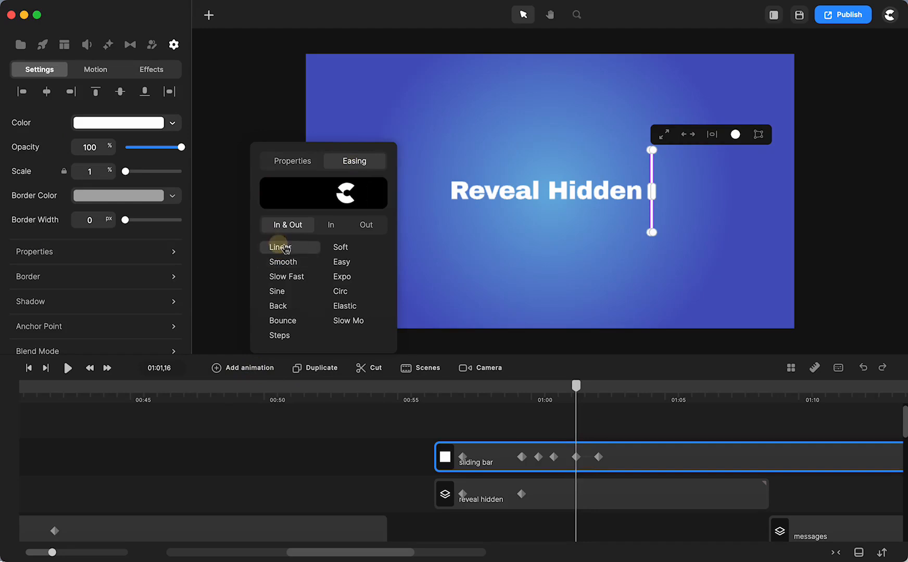
click(599, 458)
drag(599, 458, 633, 457)
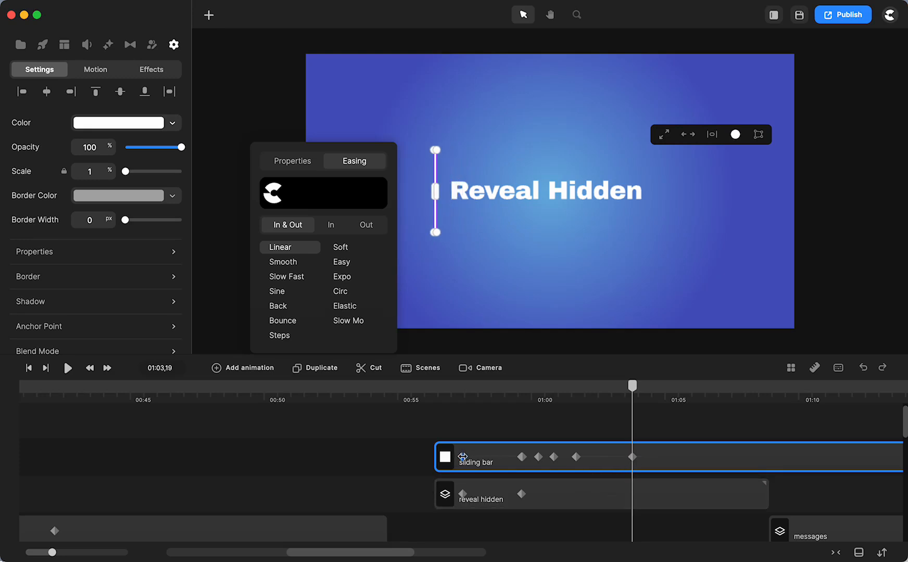
Add a vertical guideline and line it up with the sliding bar's starting position at its first keyframe, 00:57,09
click(462, 457)
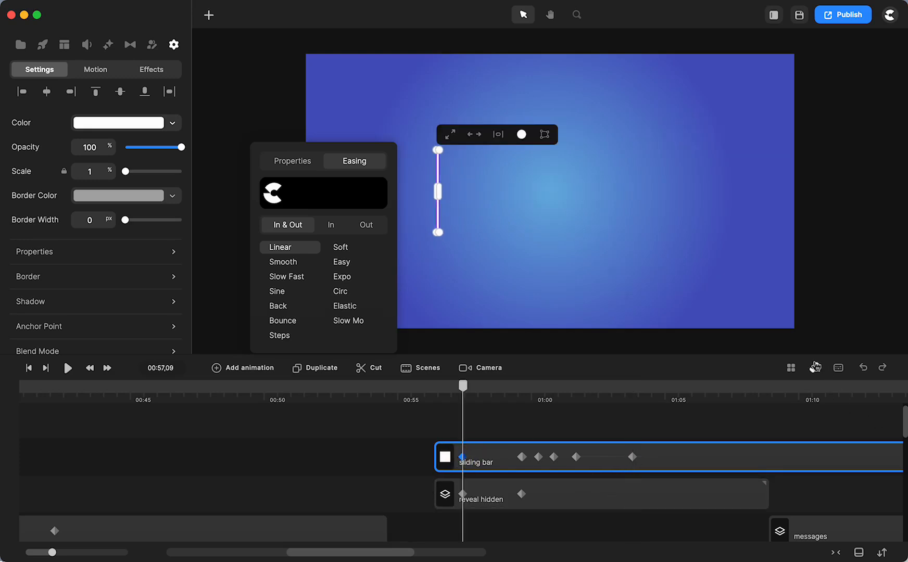
click(815, 368)
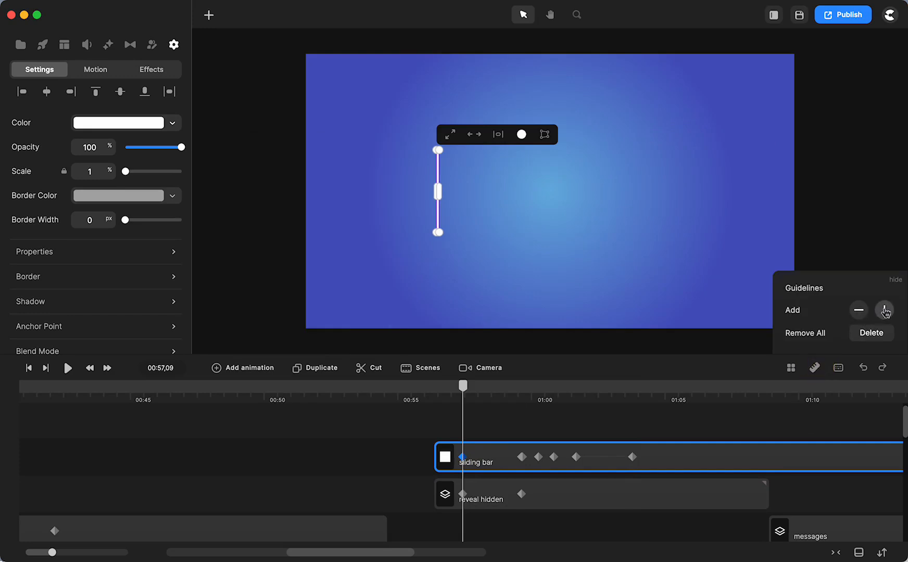
click(884, 310)
drag(549, 221, 438, 239)
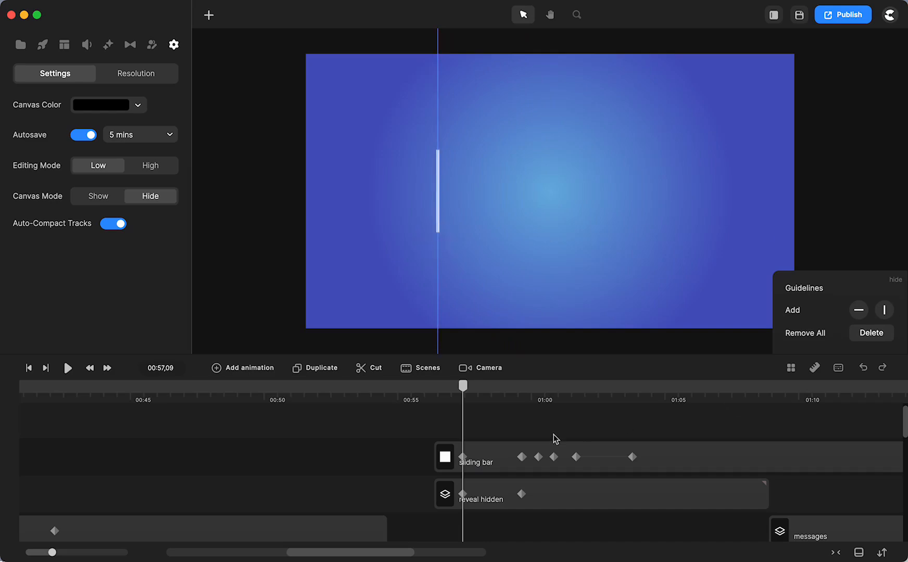
Align the sliding bar with the vertical guideline at its end keyframe, 01:03,19
drag(465, 395, 632, 394)
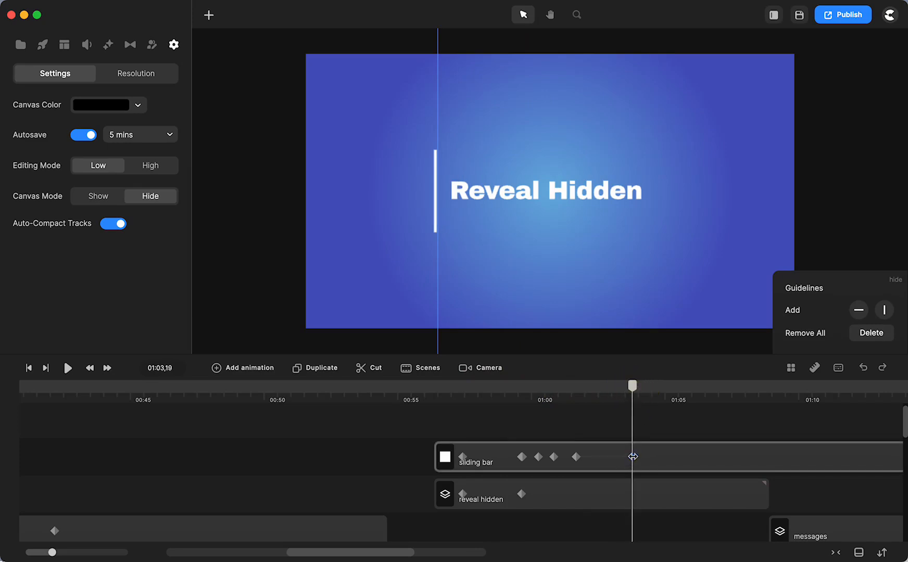
click(633, 457)
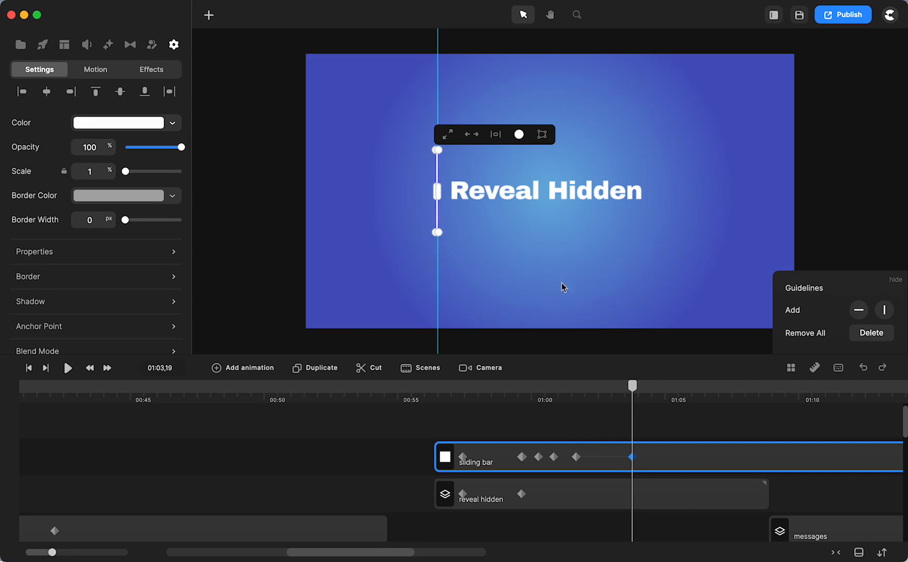
click(622, 426)
Scrub through the bar's return slide and examine the masks of the reveal hidden and messages groups
drag(632, 386, 574, 439)
click(480, 497)
scroll(675, 507, right, 5)
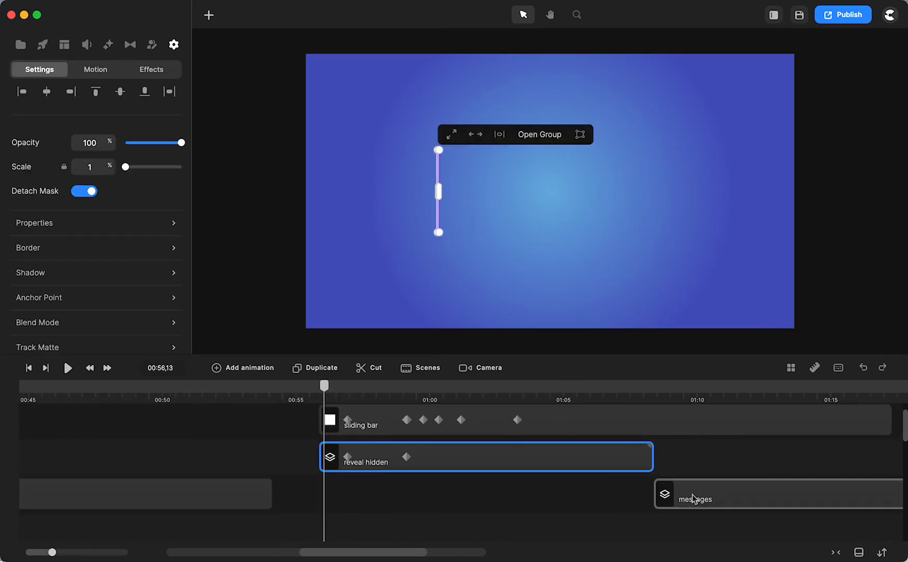
click(689, 496)
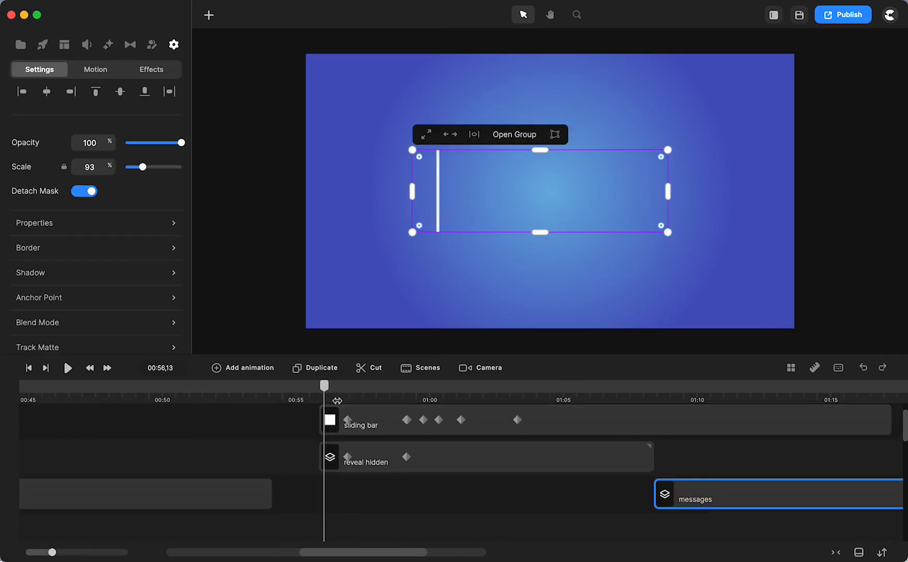
drag(324, 388, 465, 409)
click(578, 510)
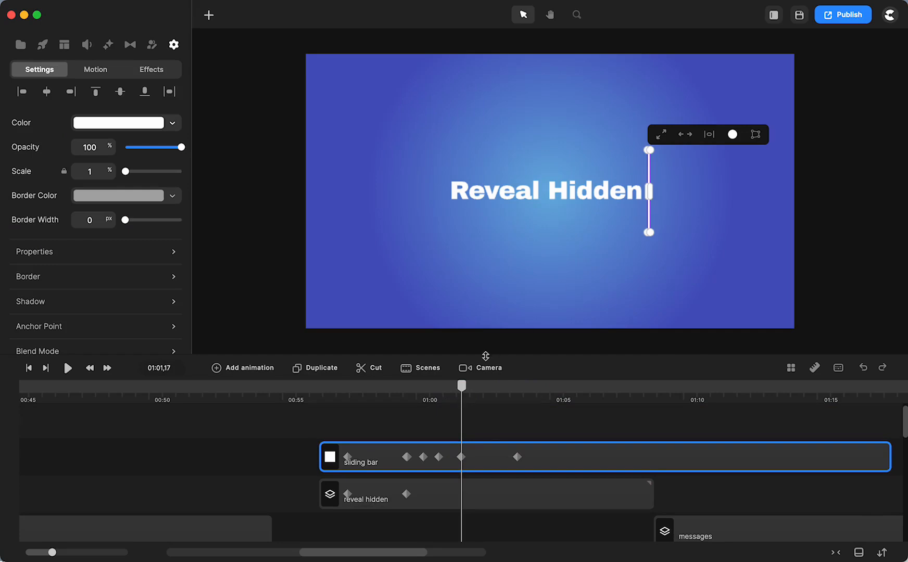
Add a linear position and scale animation to the reveal hidden group at 01:01,16 and extend it to 01:03,19
mouse_move(464, 392)
mouse_down()
mouse_move(479, 391)
mouse_move(453, 392)
mouse_move(462, 394)
mouse_up()
click(463, 497)
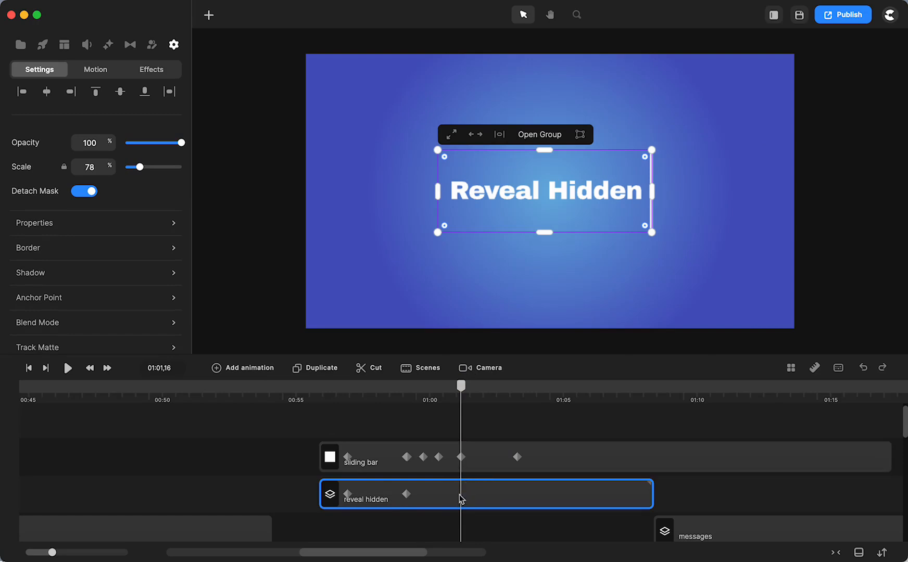
click(252, 371)
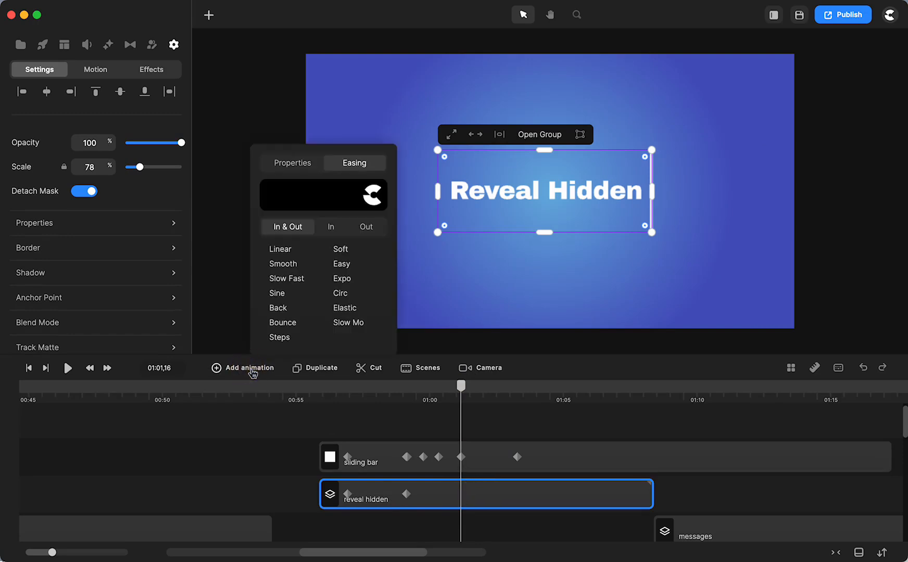
click(278, 251)
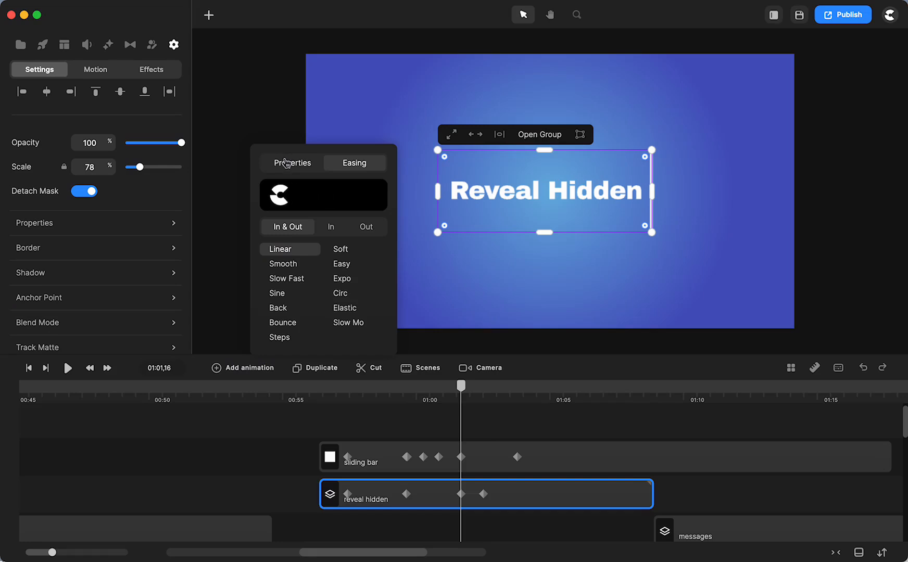
click(302, 161)
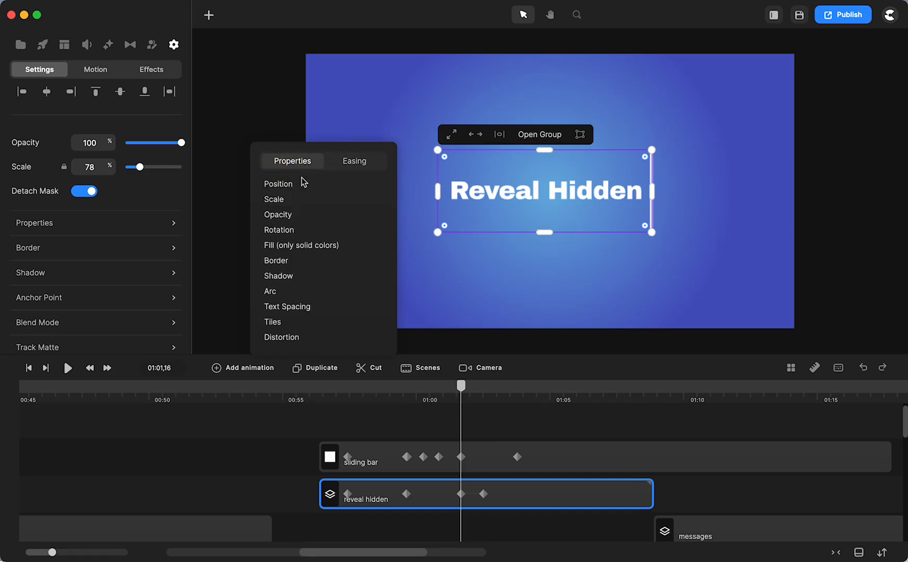
click(275, 201)
drag(483, 494, 518, 494)
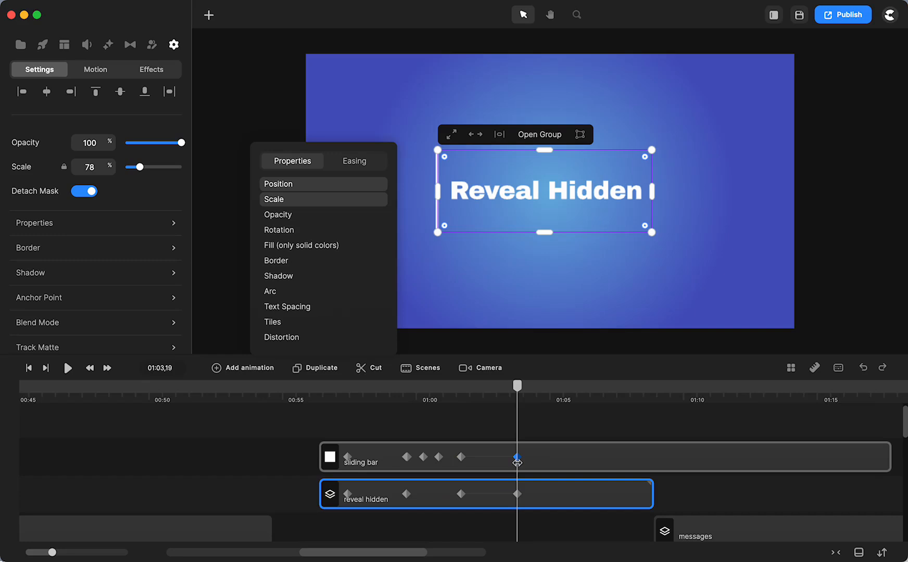
Collapse the reveal hidden group's mask to zero width against the bar's starting side at the 01:03,19 keyframe
click(517, 496)
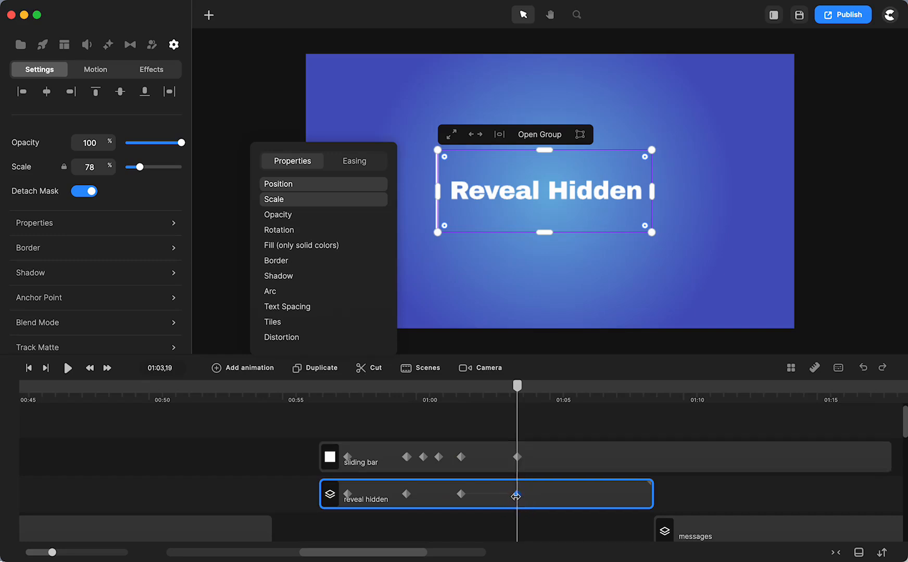
drag(653, 196, 440, 230)
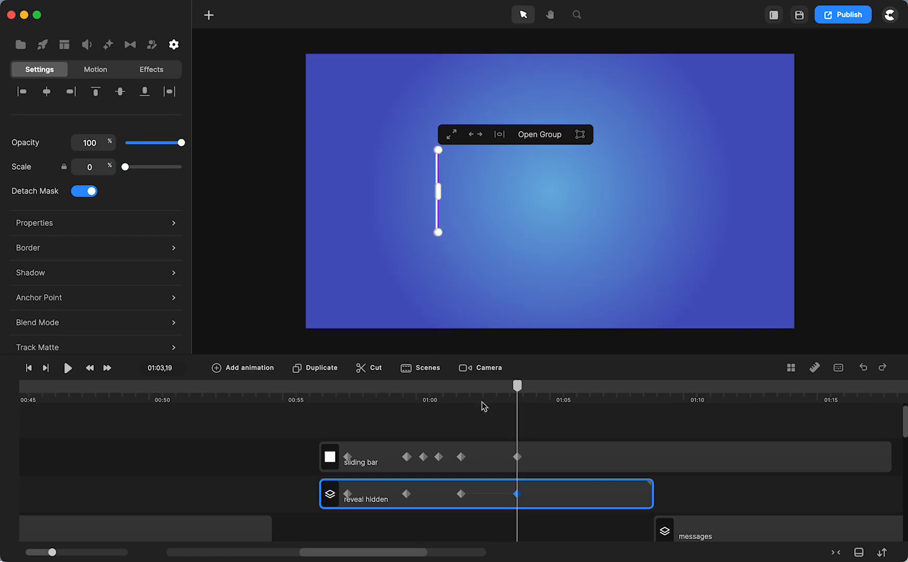
click(568, 530)
Add a linear position and scale animation to the sliding bar starting at its return slide's end keyframe, 01:03,19
mouse_move(520, 396)
mouse_down()
mouse_move(495, 391)
mouse_move(446, 406)
mouse_move(468, 411)
mouse_move(468, 386)
mouse_move(555, 386)
mouse_move(519, 394)
mouse_up()
scroll(544, 240, up, 3)
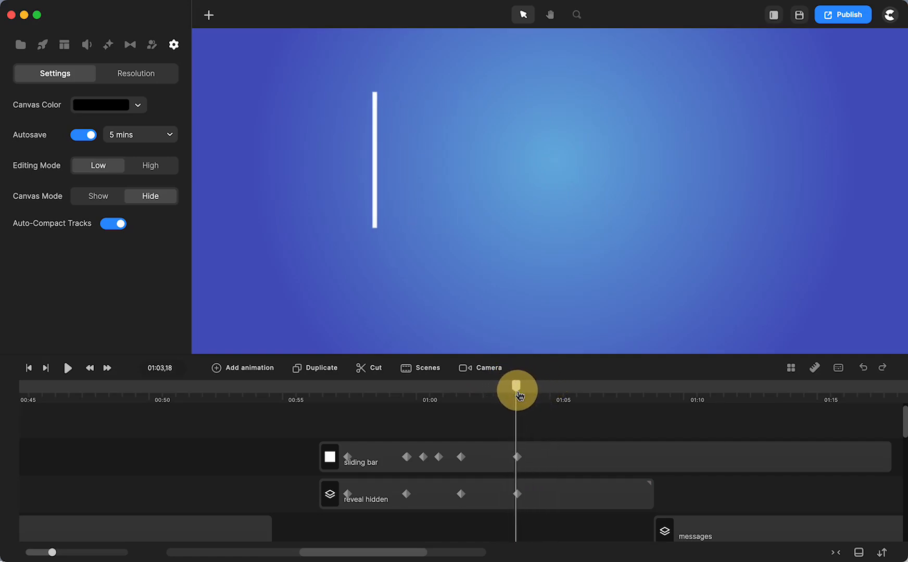
click(517, 458)
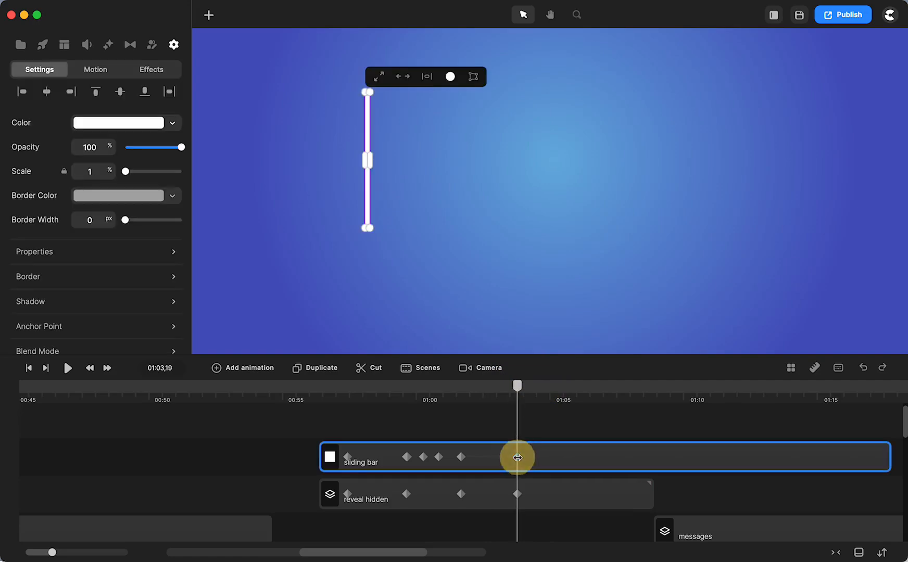
click(259, 370)
click(283, 180)
click(283, 198)
click(361, 159)
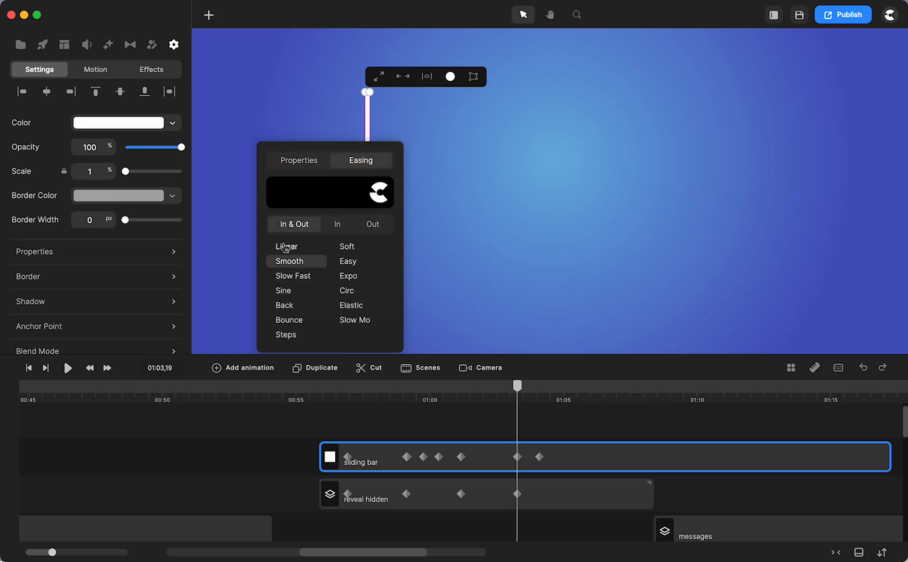
click(285, 248)
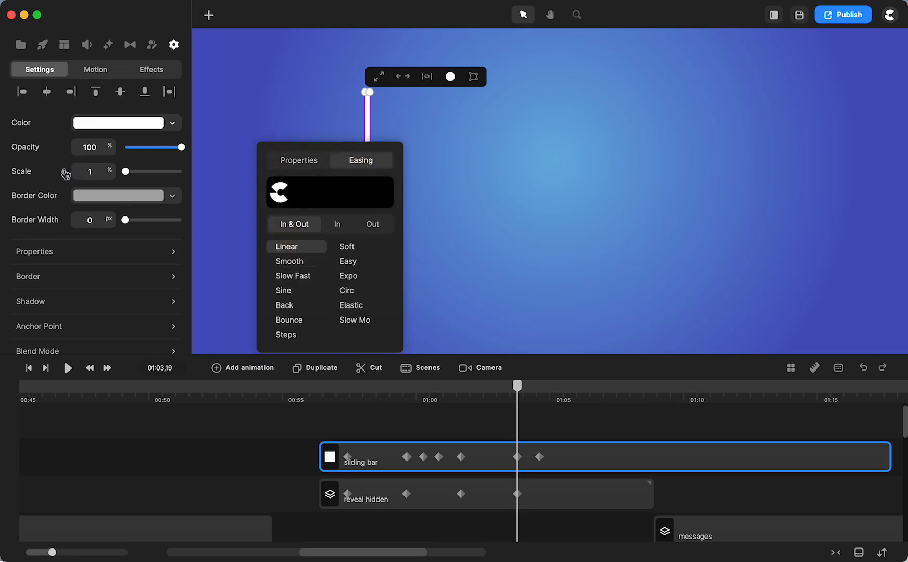
Try unlinking the bar's scale and setting Scale Y to 0% at 01:03,19, check the return slide, and undo it
click(65, 173)
click(76, 202)
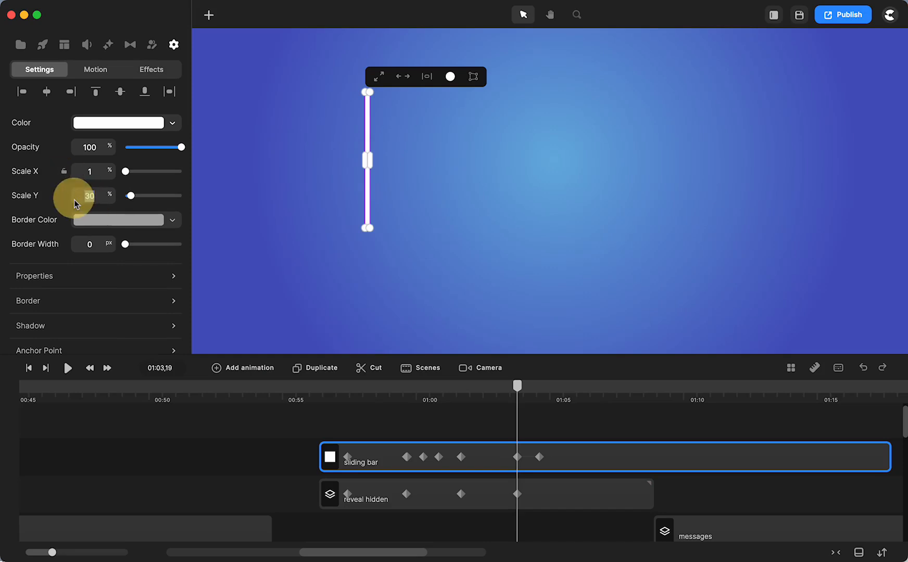
text(0)
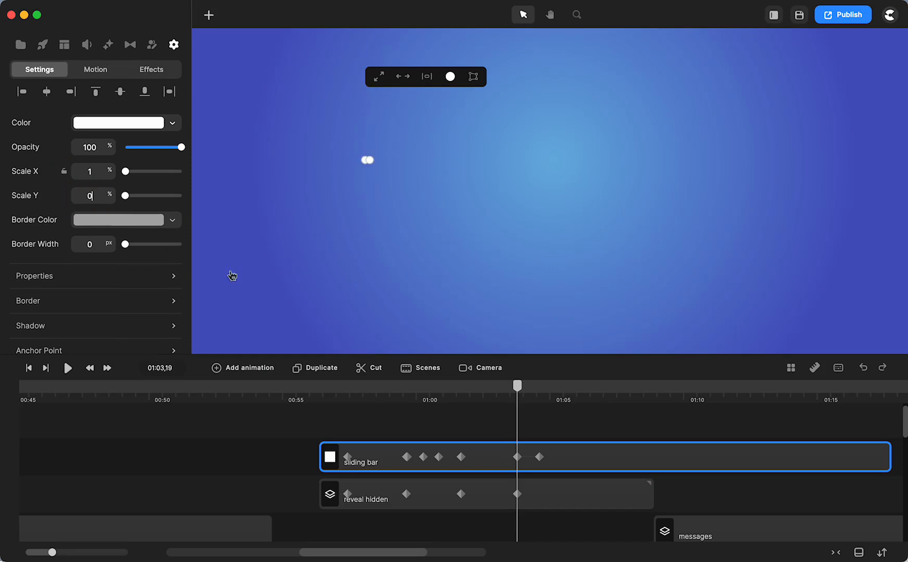
drag(517, 386, 456, 424)
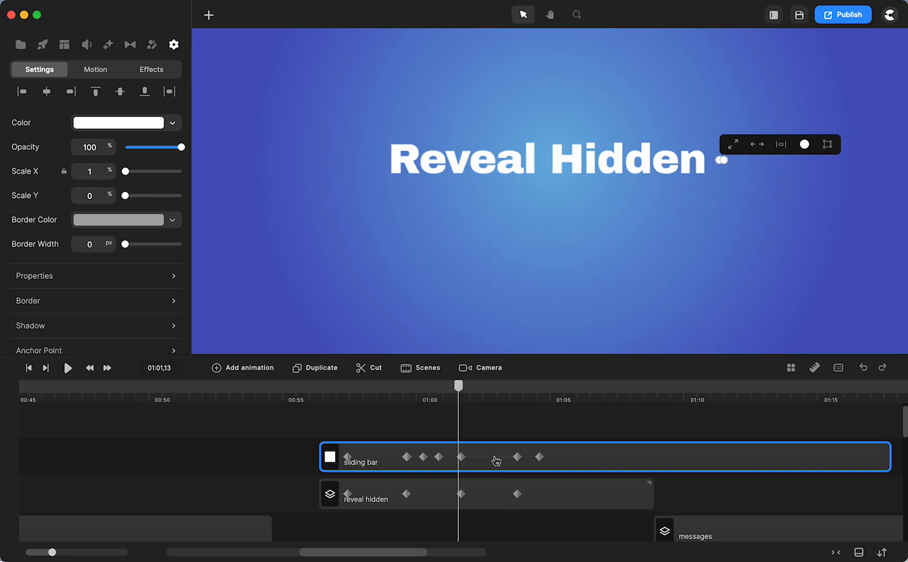
key(super+z)
key(super+z)
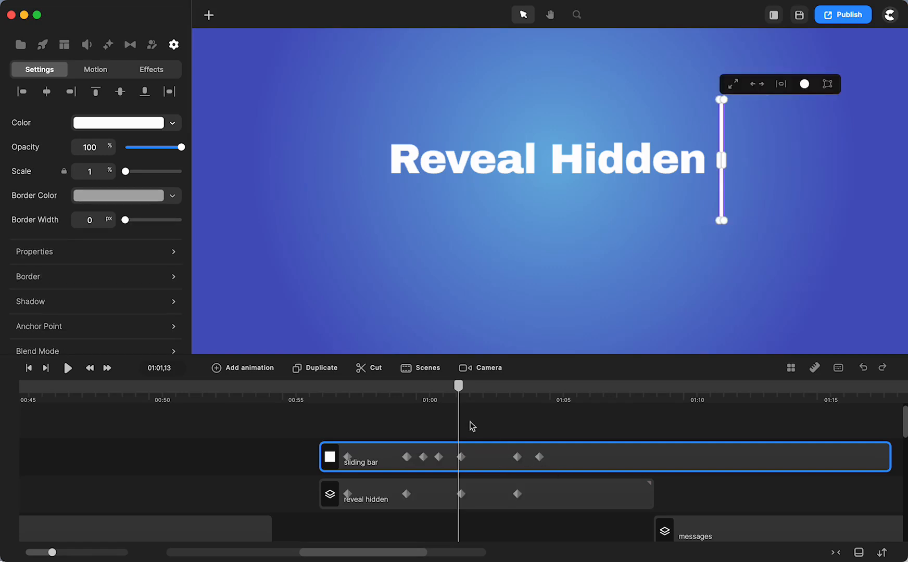
Unlink the sliding bar's scale, set Scale Y to 0% at its last keyframe, 01:04,14, and scrub through the bar's animation
drag(458, 395, 538, 399)
click(530, 461)
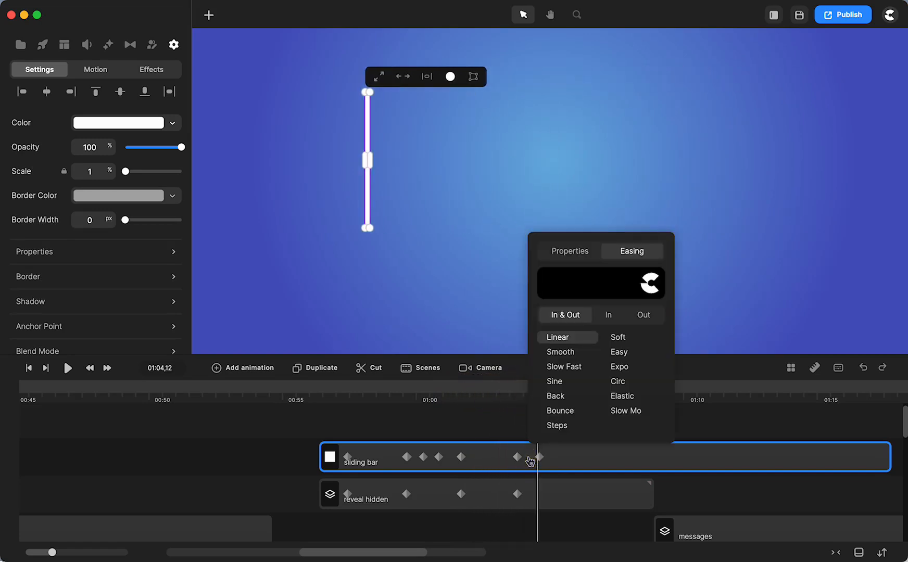
click(570, 253)
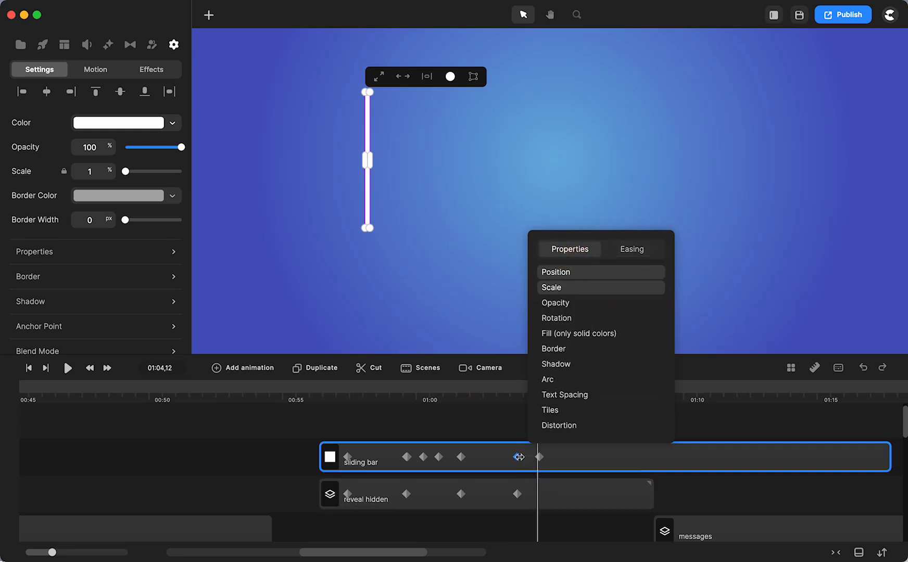
click(539, 459)
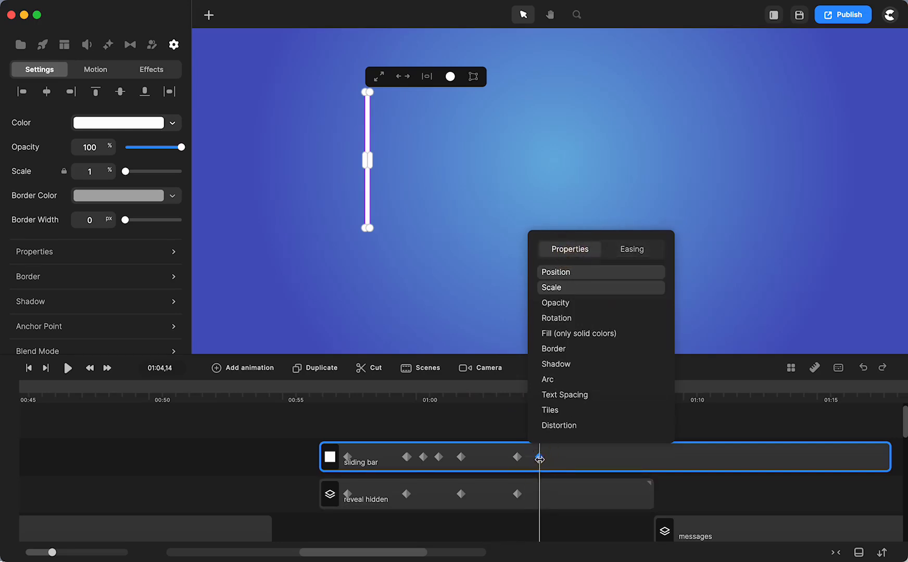
click(65, 173)
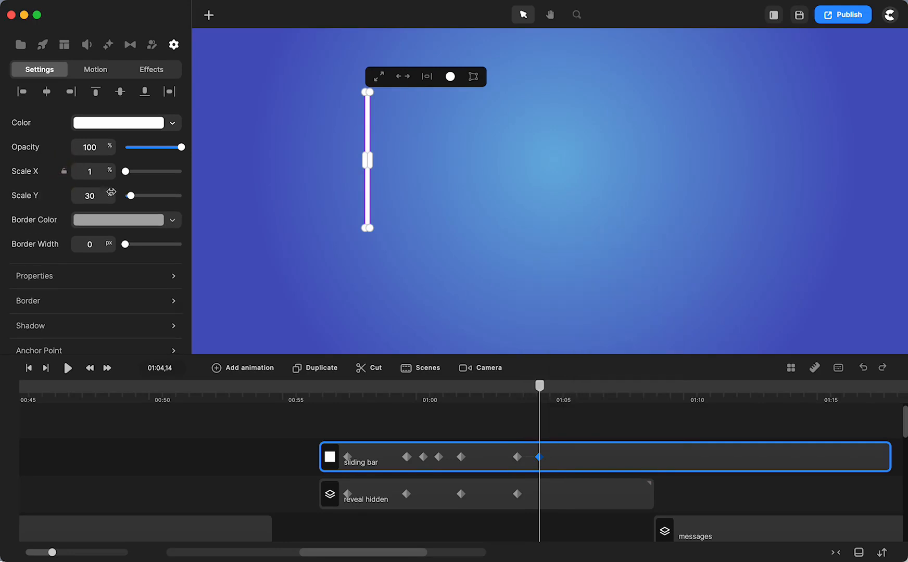
drag(98, 198, 69, 198)
text(0)
drag(547, 386, 339, 430)
click(253, 450)
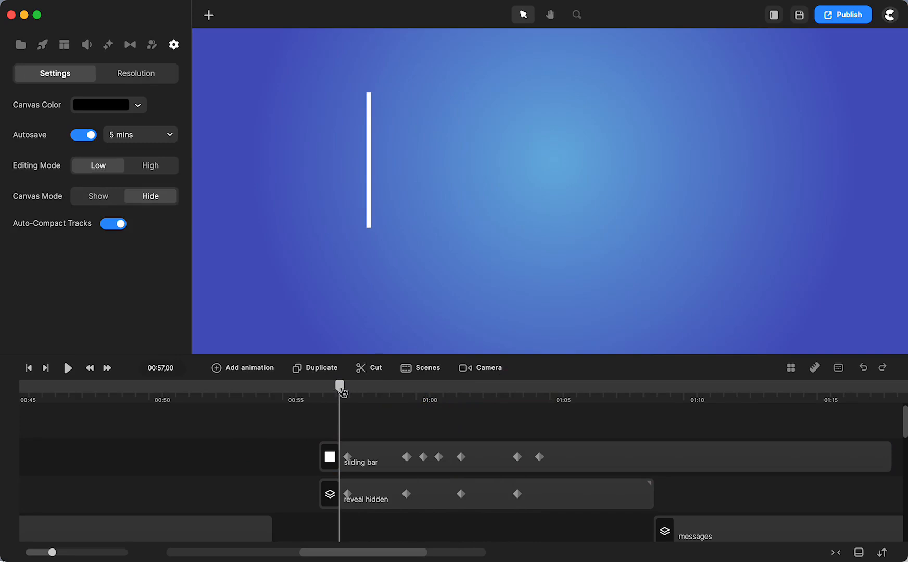
drag(340, 388, 540, 376)
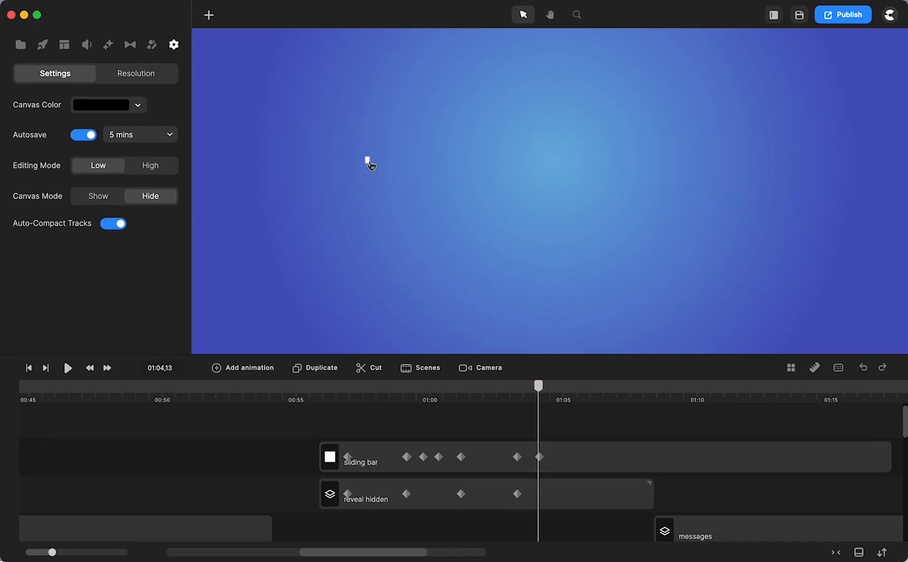
drag(540, 386, 461, 424)
Open the messages group and replace its "Reveal Hidden" text with "Messages"
click(729, 526)
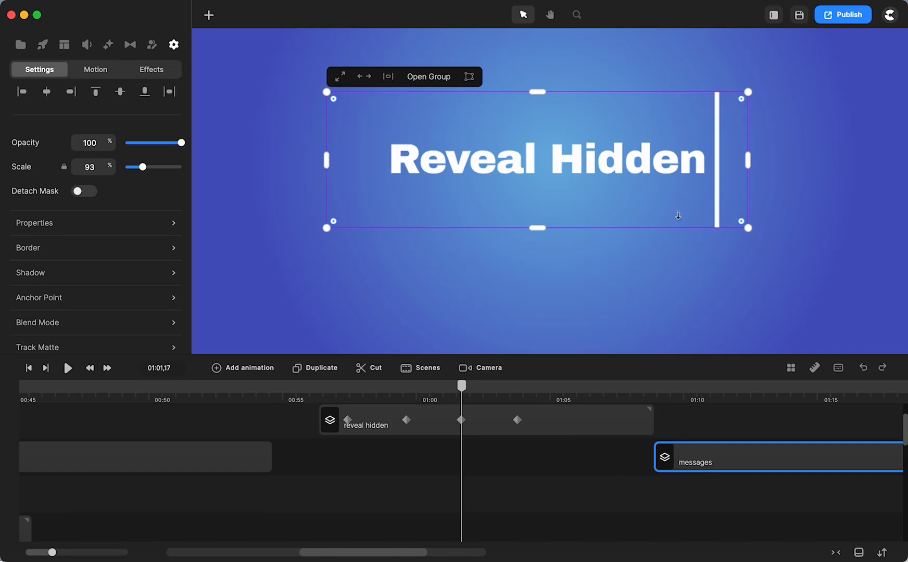
click(709, 390)
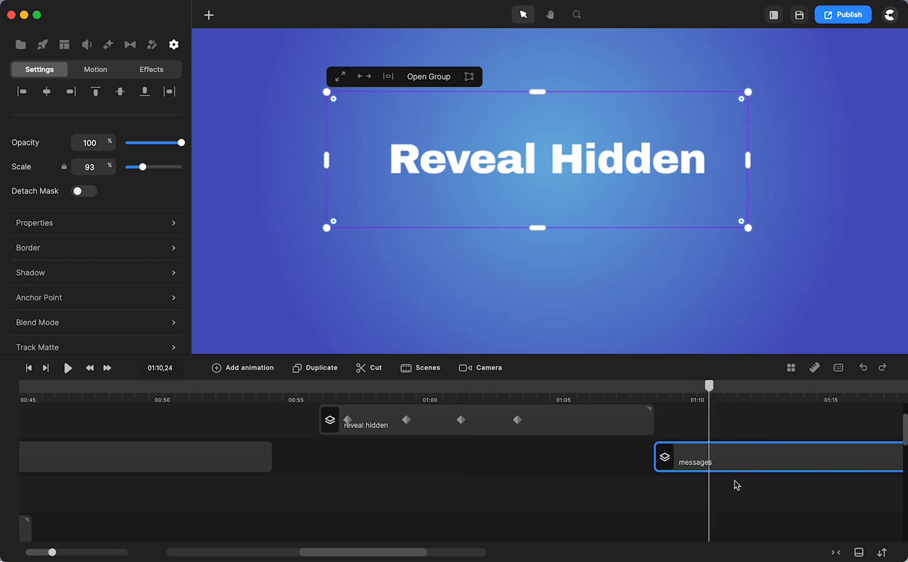
click(429, 79)
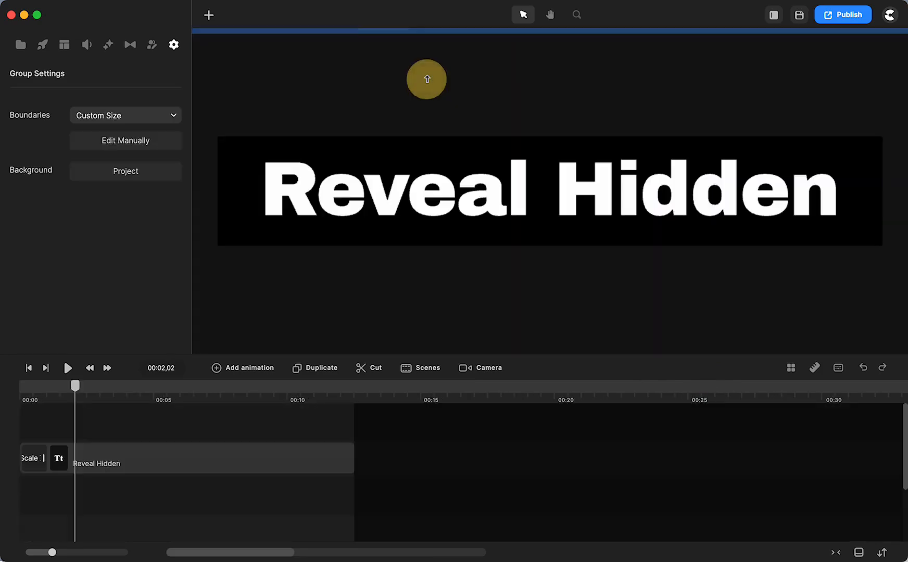
click(427, 201)
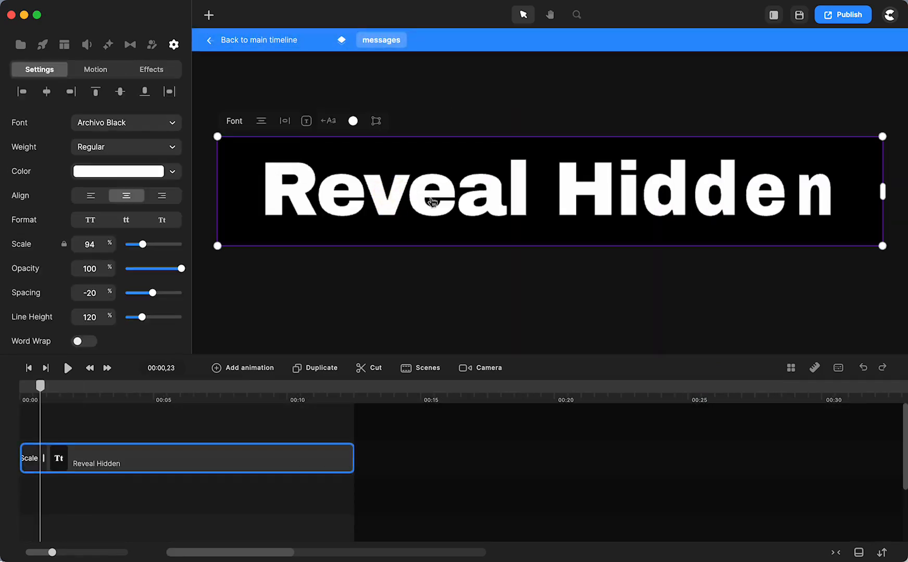
double_click(466, 200)
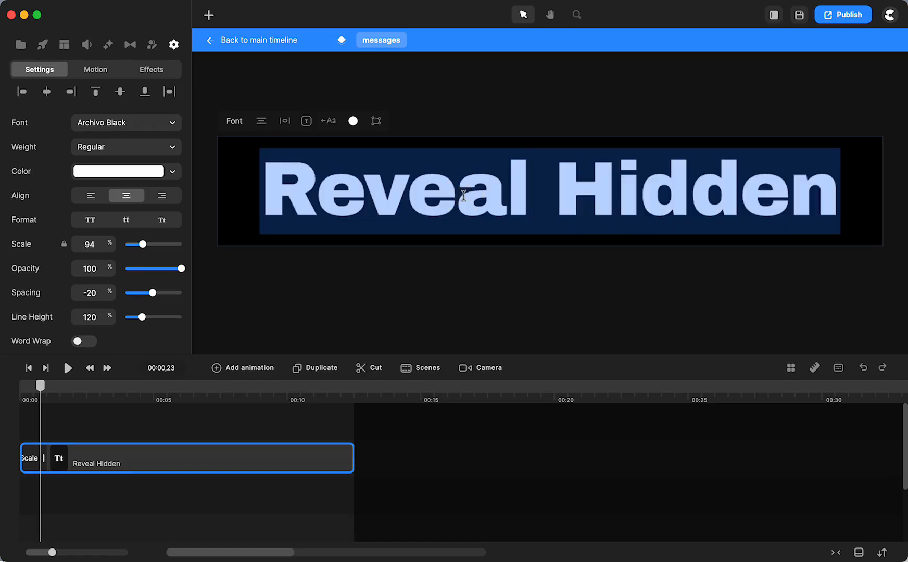
text(Messages)
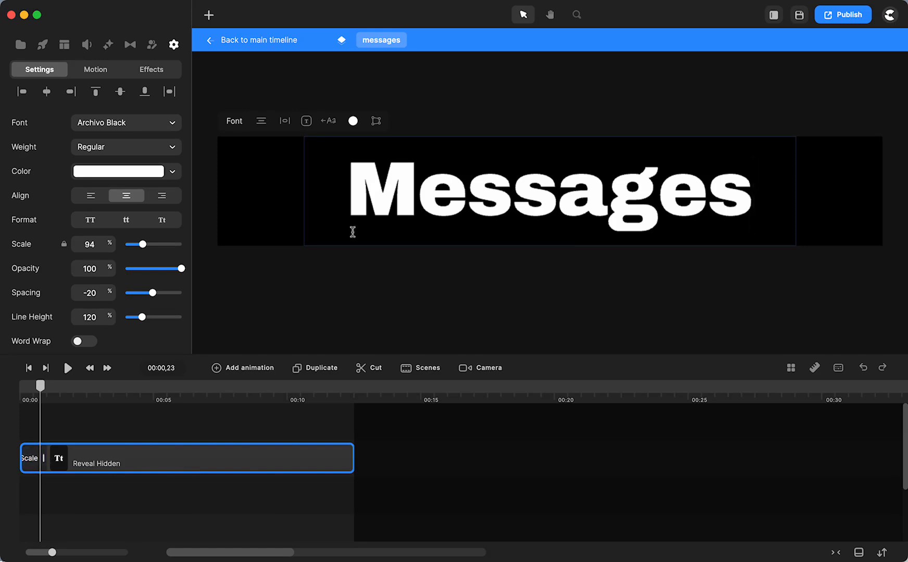
key(Escape)
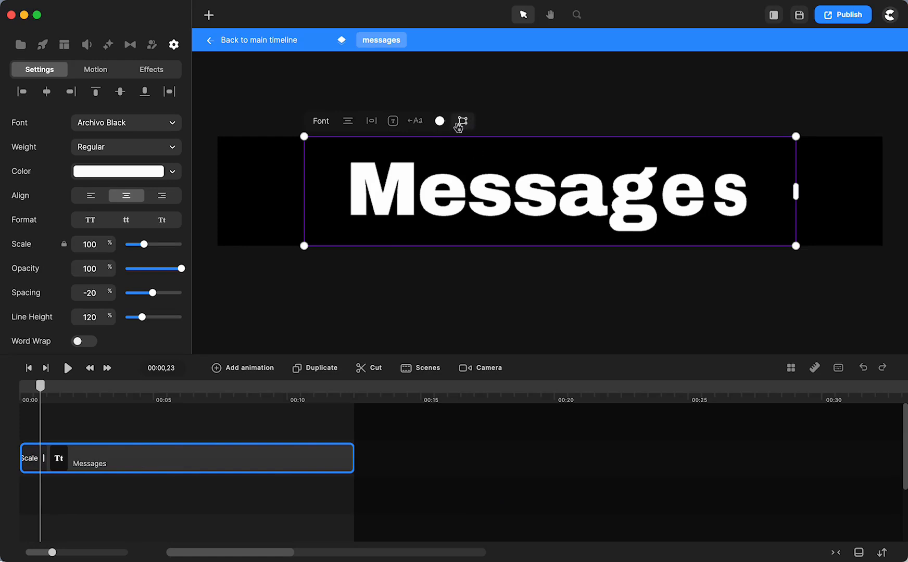
Color the "Messages" text black and return to the main timeline
click(440, 121)
drag(461, 193, 424, 225)
click(284, 40)
Move the messages group earlier in the timeline so it starts where the sliding bar begins its return slide
scroll(459, 480, right, 10)
drag(492, 393, 508, 411)
scroll(566, 484, down, 2)
scroll(566, 483, down, 1)
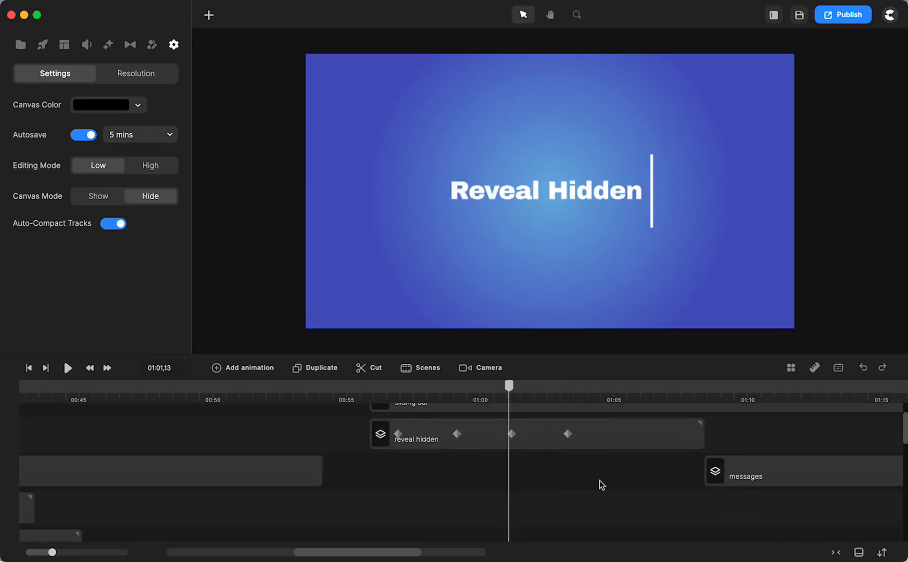
drag(801, 479, 606, 487)
click(648, 517)
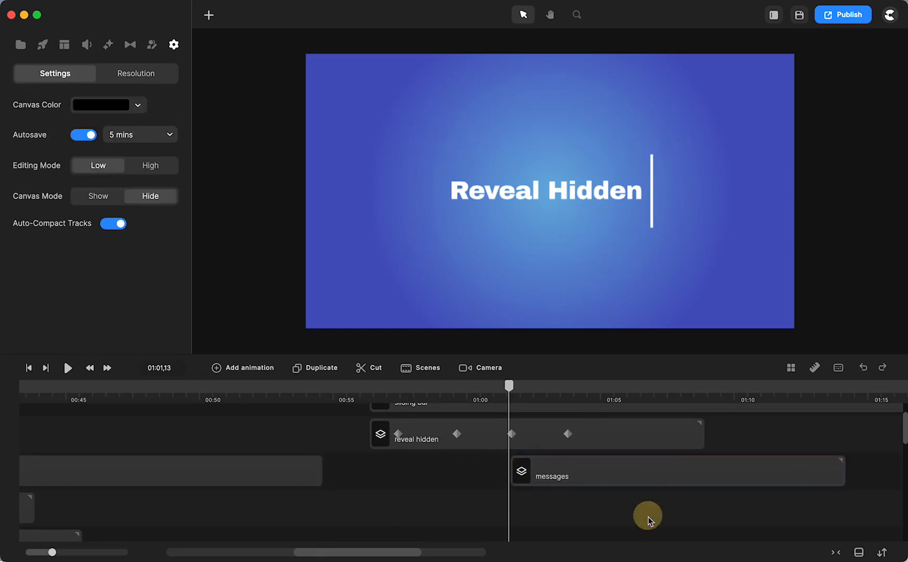
Delete the intro Scale animation from the text inside the messages group and return to the main timeline
drag(509, 388, 529, 400)
click(560, 479)
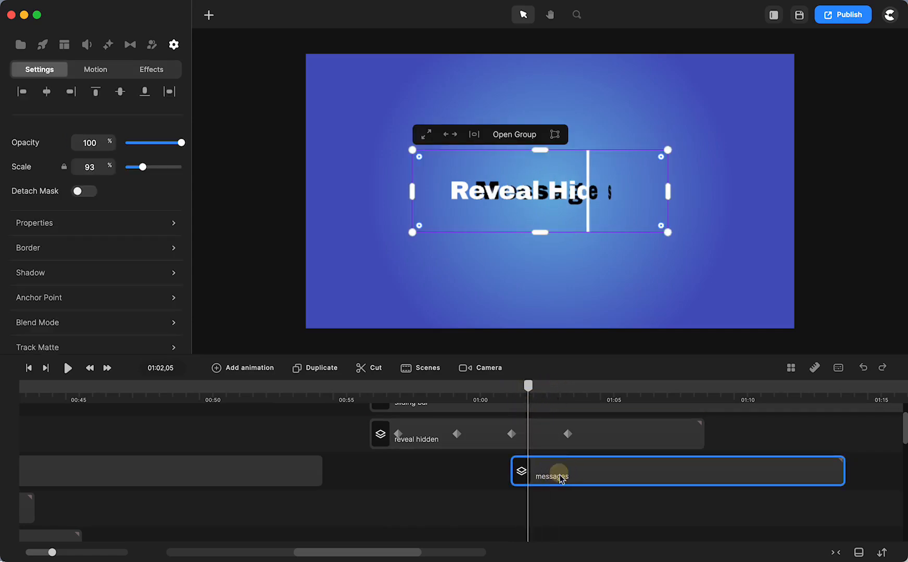
click(511, 136)
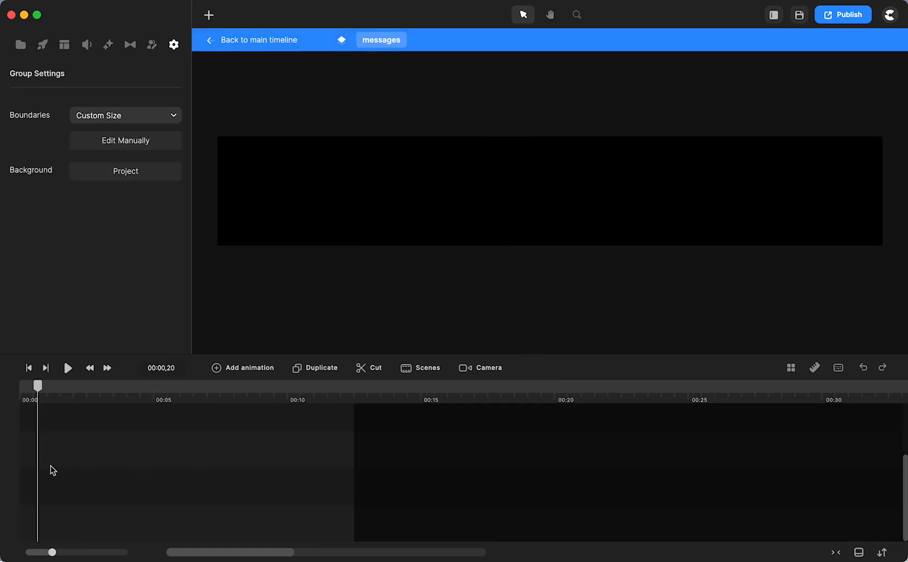
click(30, 462)
right_click(28, 456)
click(59, 448)
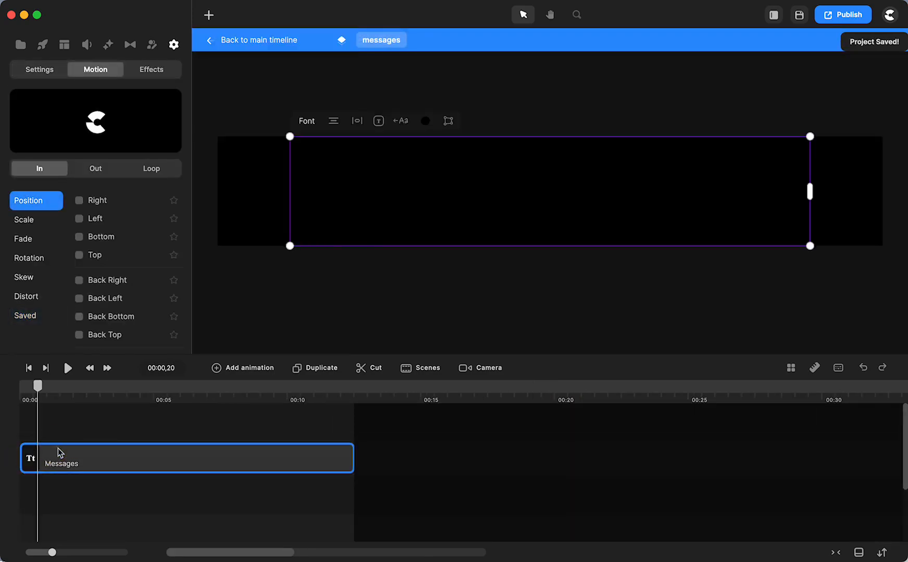
click(288, 37)
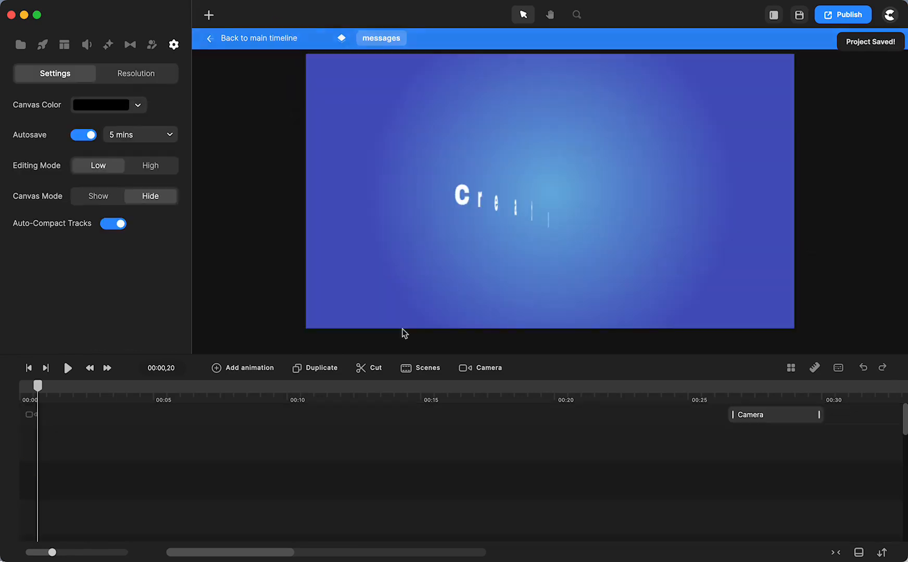
Turn on Detach Mask for the messages group with the playhead at 01:01,27, during the bar's return slide
scroll(433, 459, right, 5)
scroll(433, 460, right, 5)
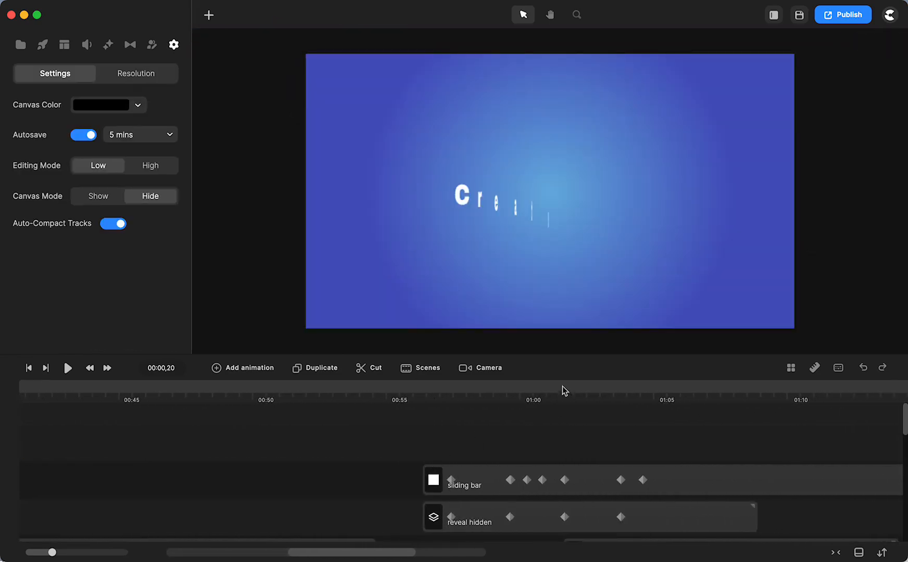
click(542, 387)
drag(543, 388, 568, 393)
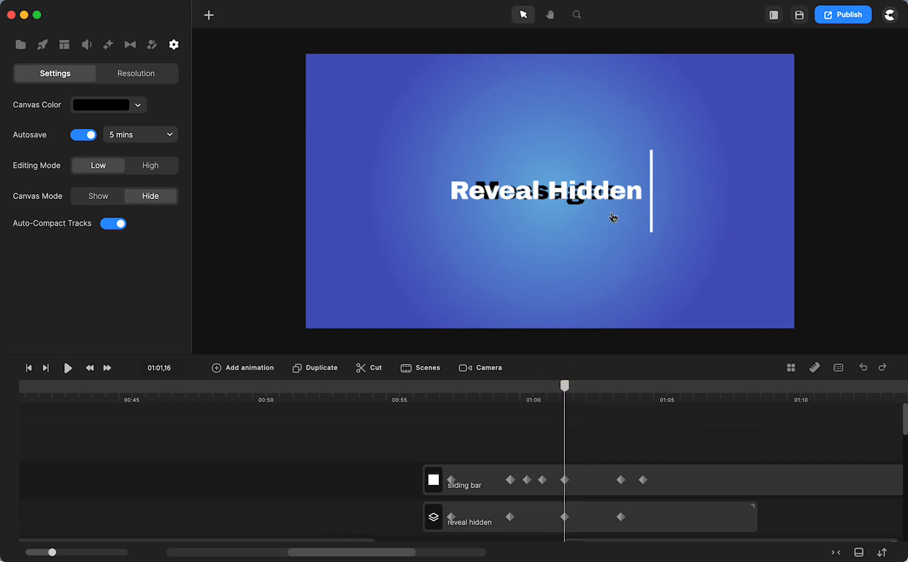
scroll(330, 457, down, 3)
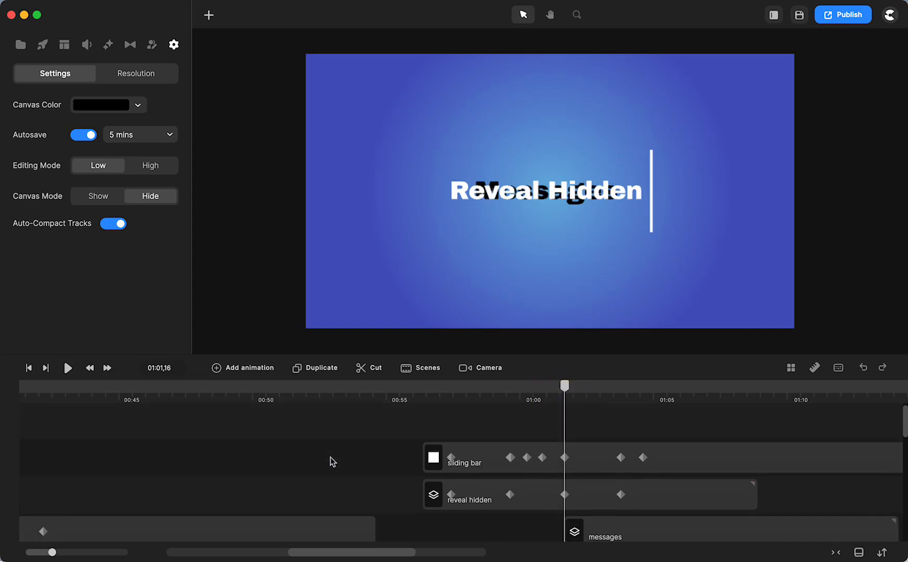
drag(567, 391, 576, 393)
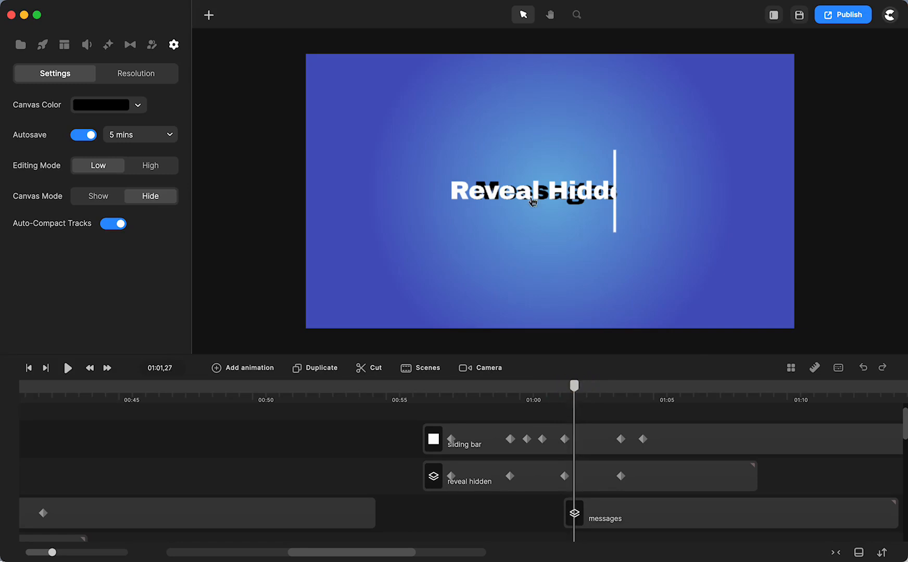
click(578, 508)
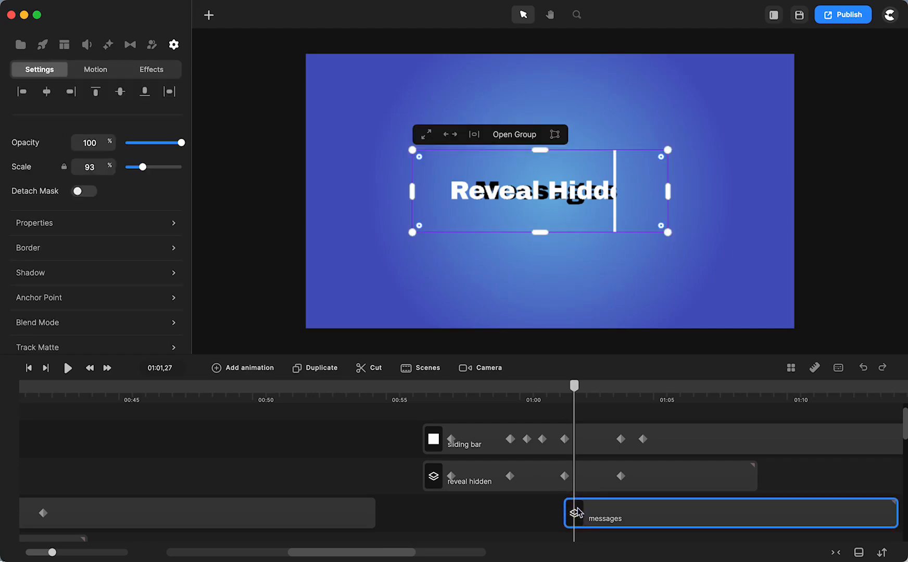
click(79, 194)
Add a linear position and scale animation to the messages group at 01:01,27 and extend it to 01:03,20
click(248, 368)
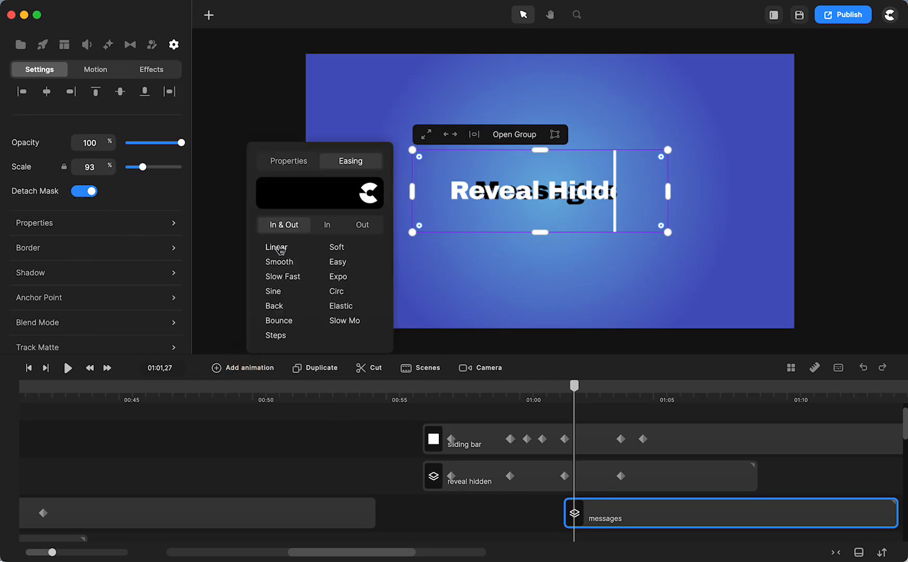
click(287, 161)
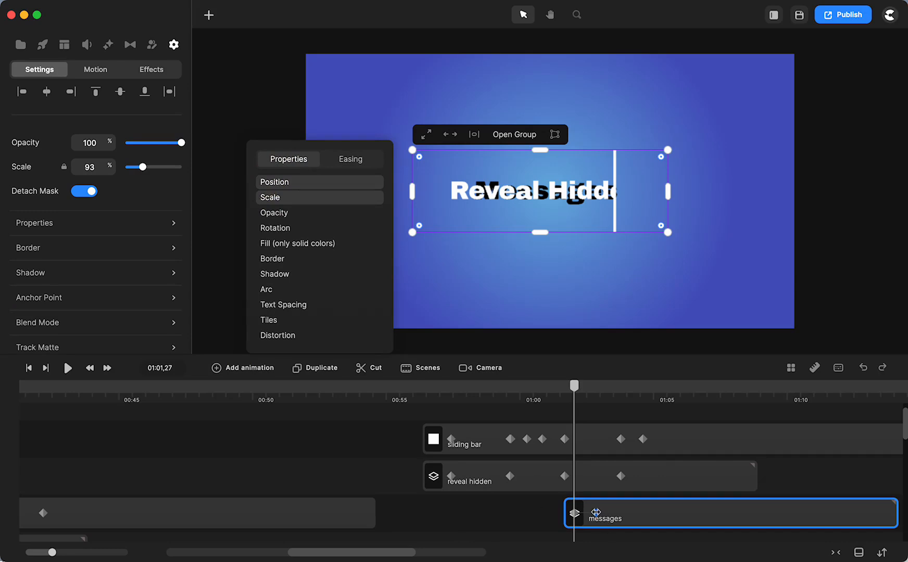
drag(596, 512, 622, 512)
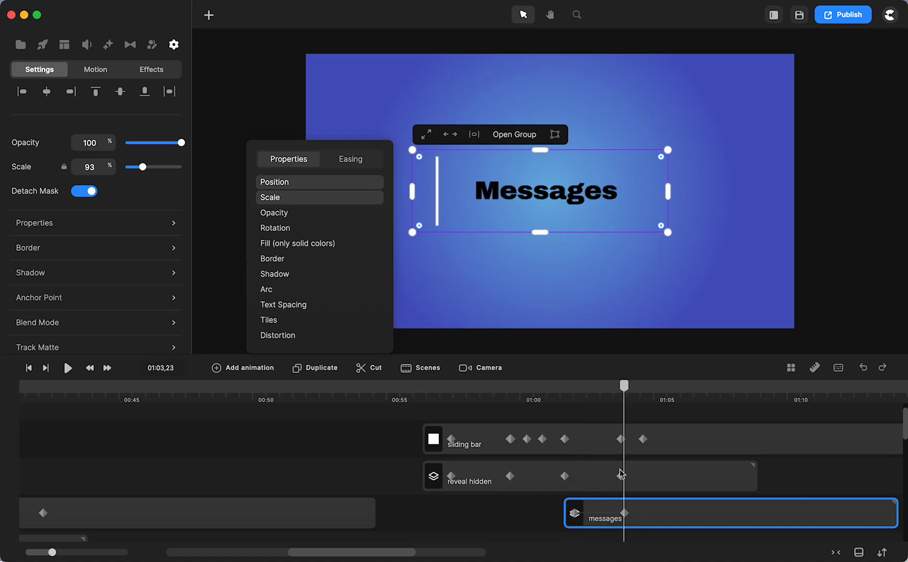
click(626, 518)
drag(623, 514, 621, 515)
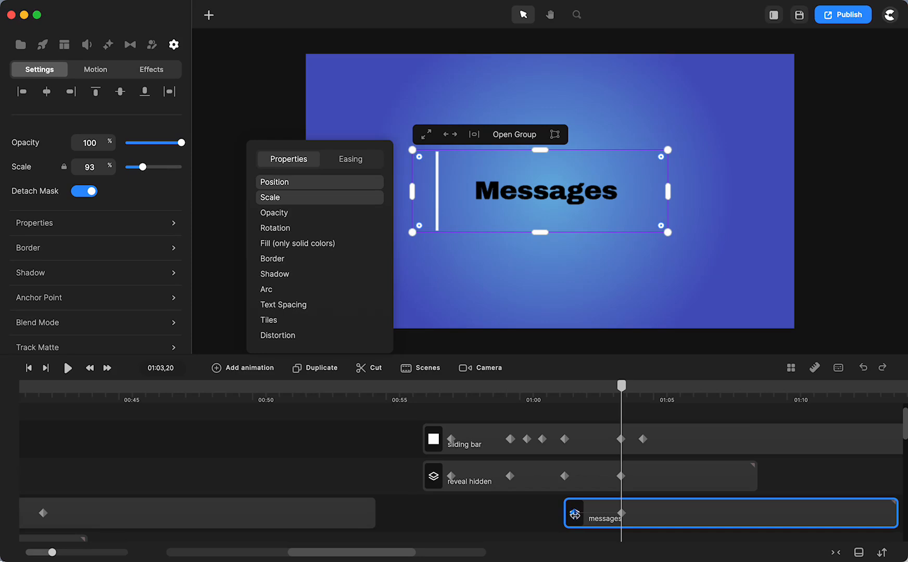
Shrink the messages group's mask to a narrow strip at the bar's far side at its first keyframe, and move that keyframe to the group's start
click(575, 514)
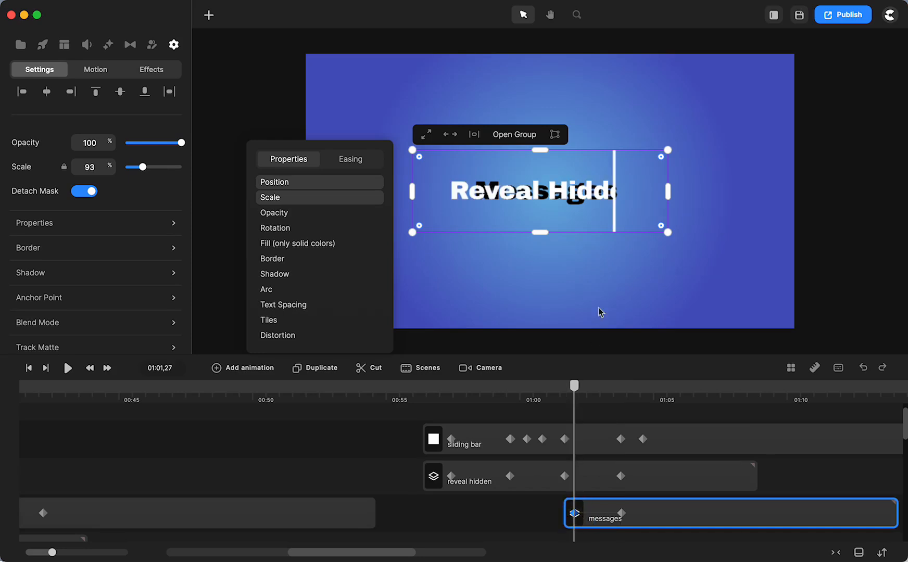
drag(412, 191, 638, 180)
drag(576, 403, 564, 397)
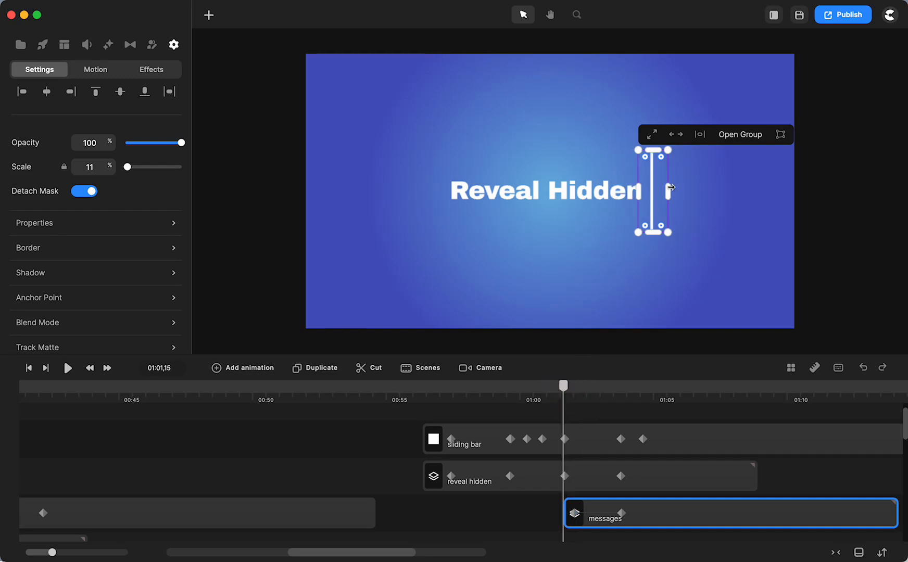
drag(637, 197, 650, 199)
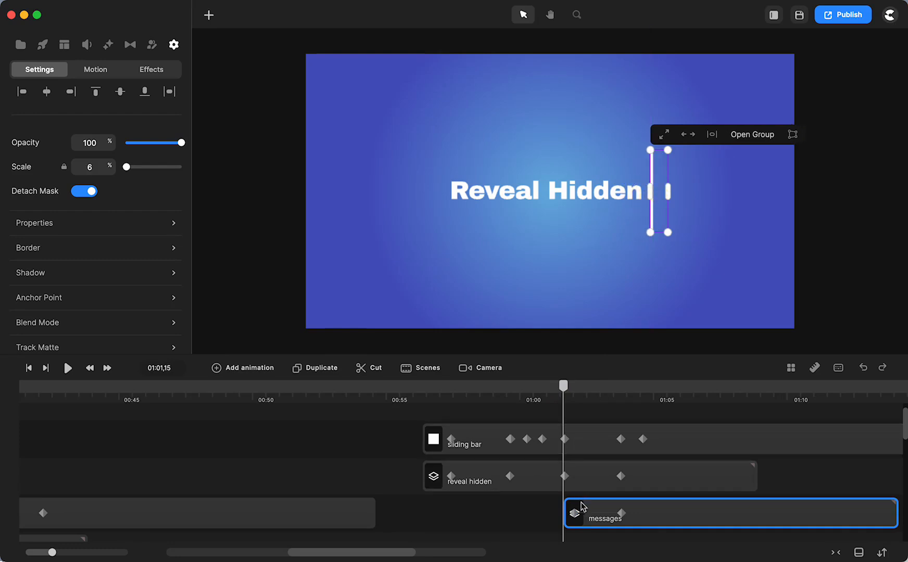
drag(575, 514, 567, 520)
drag(563, 395, 578, 392)
click(549, 518)
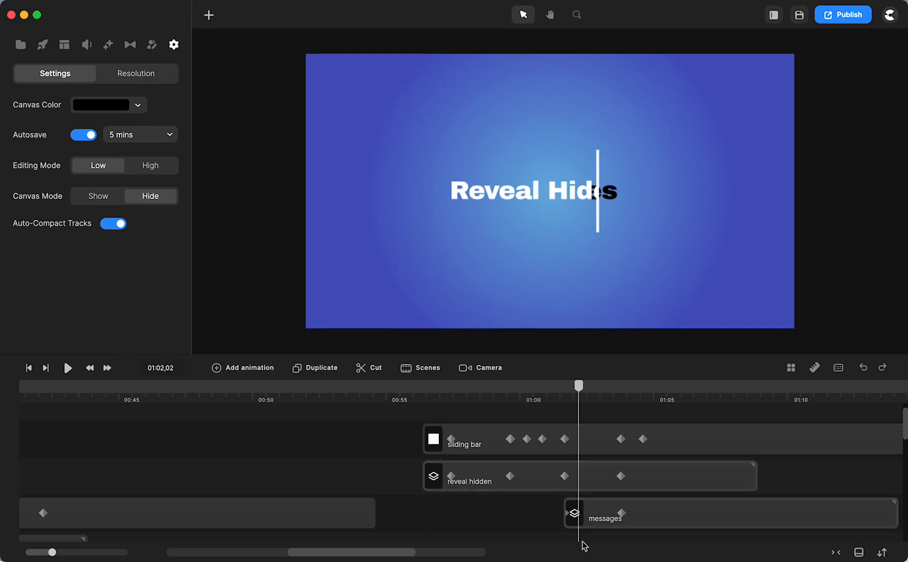
Move the messages group's end keyframe to 01:04,02 and scrub back to check the mask against the sliding bar
click(623, 516)
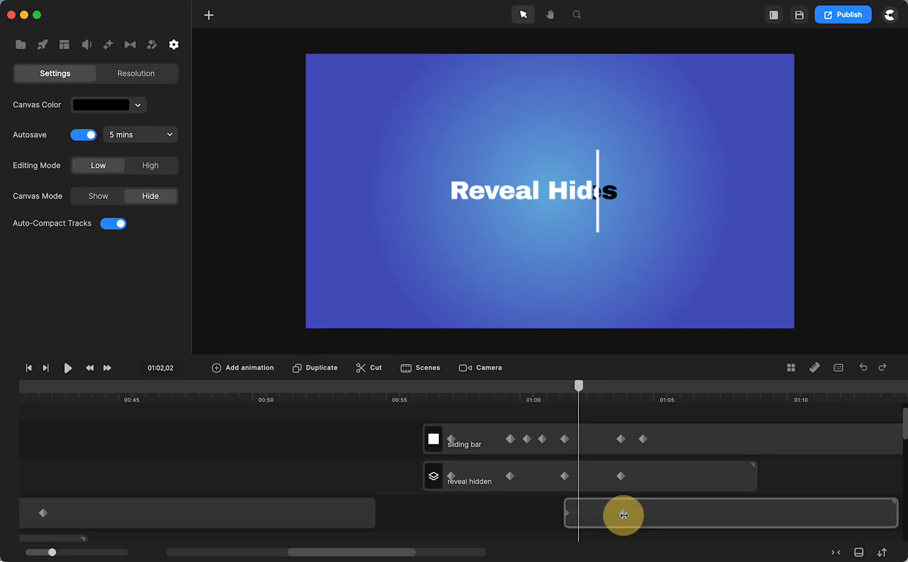
drag(624, 515, 633, 516)
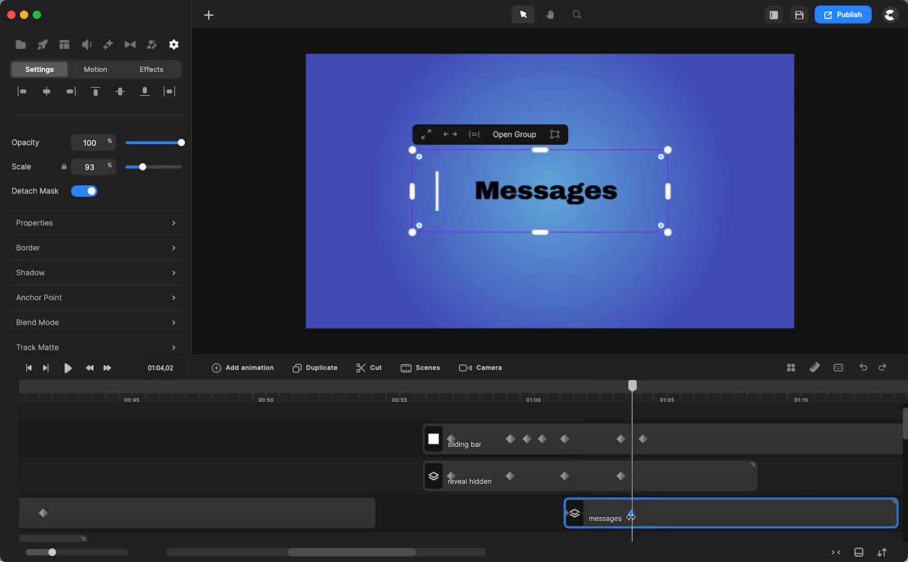
click(521, 539)
drag(632, 386, 593, 406)
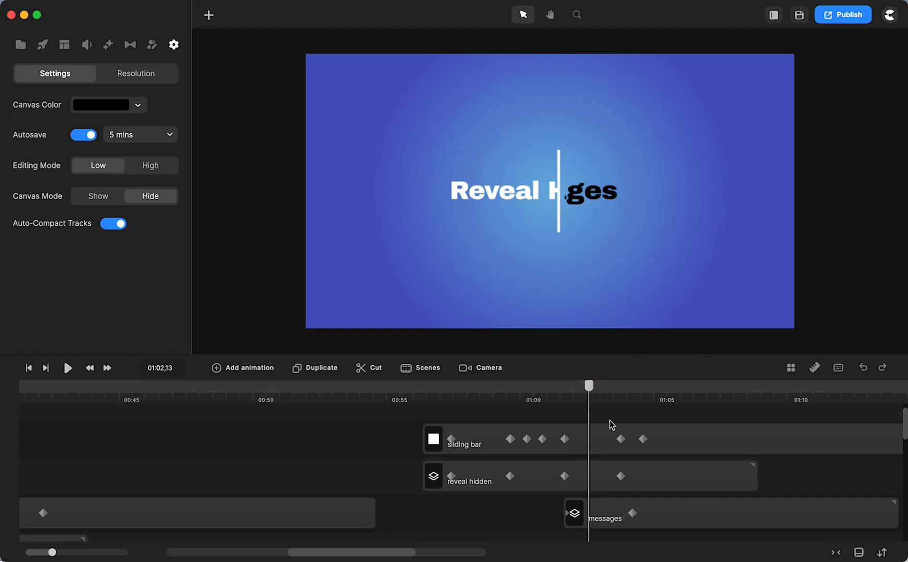
Narrow the messages group's mask at its end keyframe so its near edge lines up with the sliding bar's resting position
drag(593, 397, 622, 398)
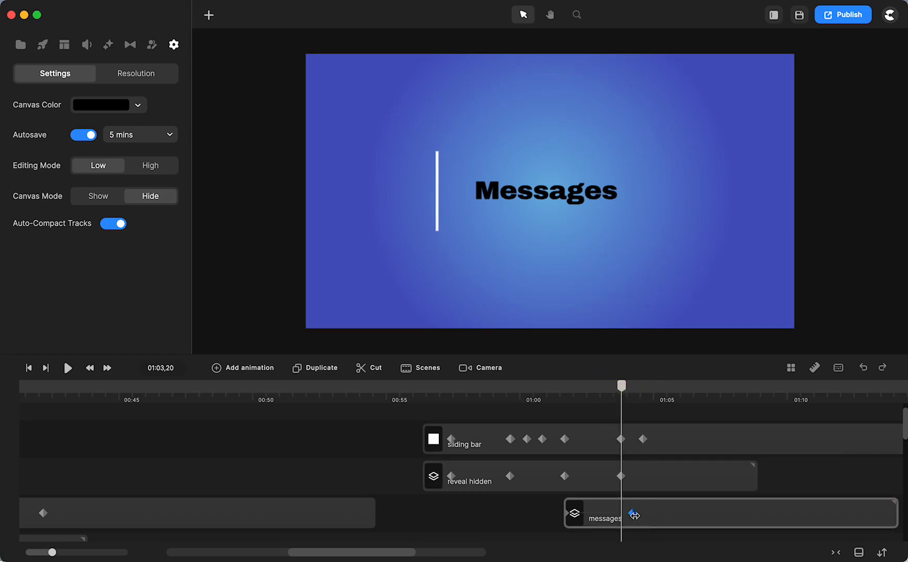
click(632, 514)
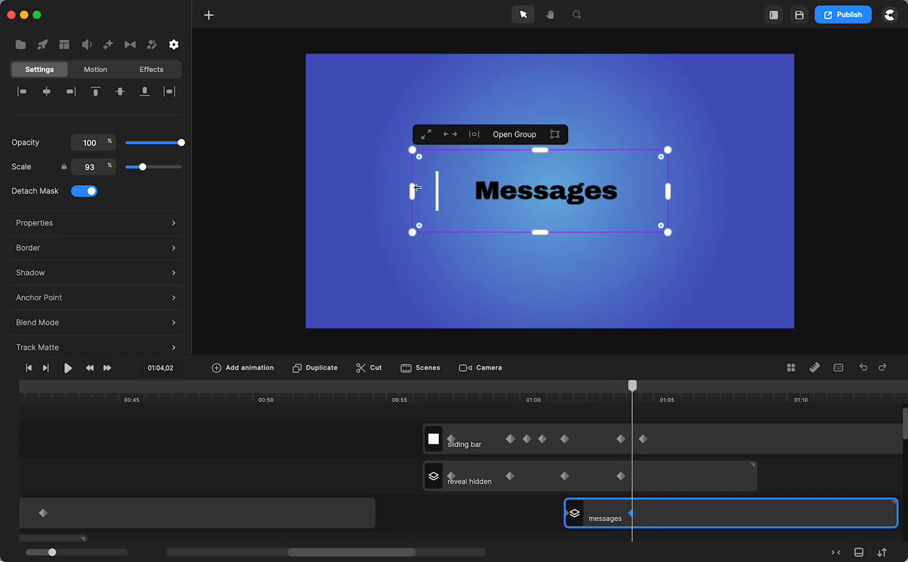
click(538, 525)
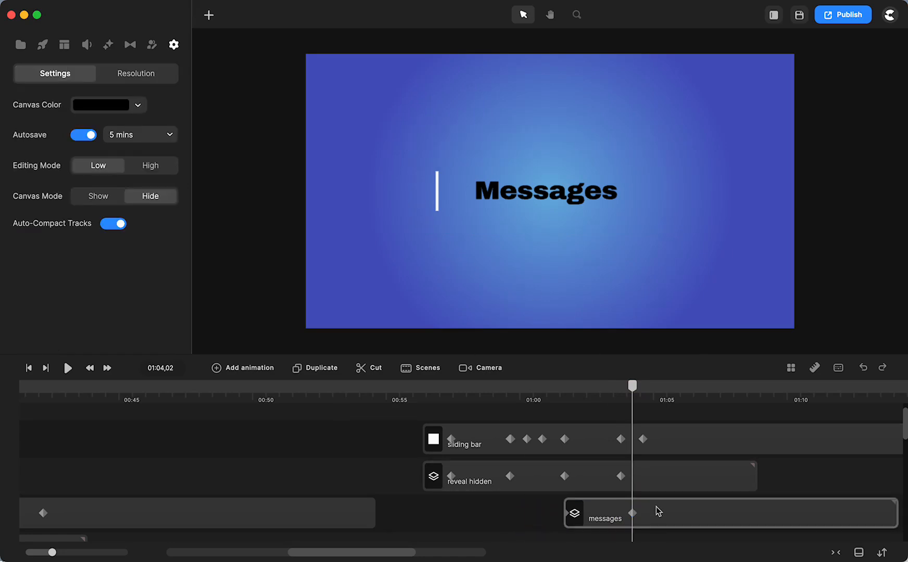
click(633, 514)
drag(413, 191, 437, 193)
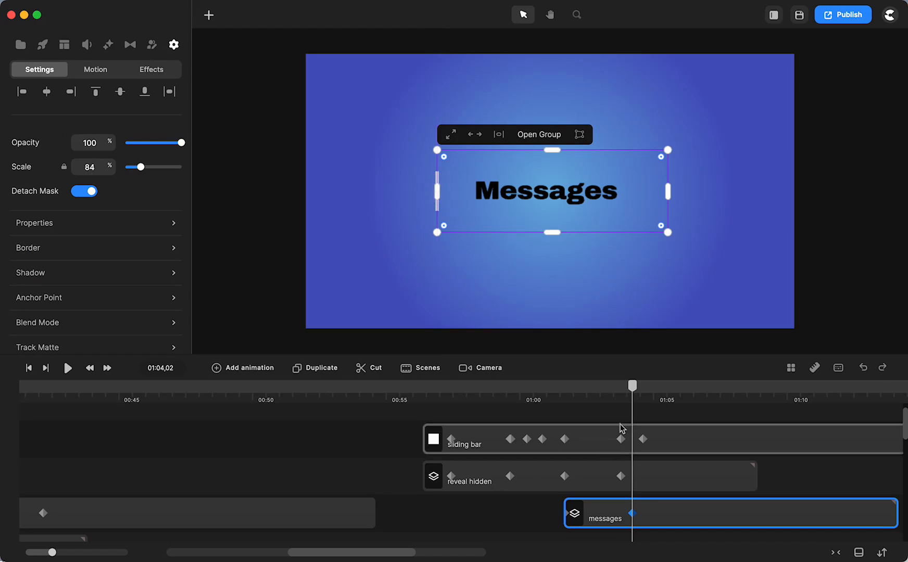
Move the messages group's end keyframe back to 01:03,20, in line with the end of the sliding bar's return slide
click(530, 532)
drag(638, 391, 583, 402)
click(642, 514)
drag(629, 513, 624, 513)
mouse_move(626, 397)
mouse_down()
mouse_move(558, 399)
mouse_move(541, 411)
mouse_move(542, 384)
mouse_move(619, 388)
mouse_move(612, 388)
mouse_up()
click(527, 517)
click(624, 514)
drag(624, 515, 621, 515)
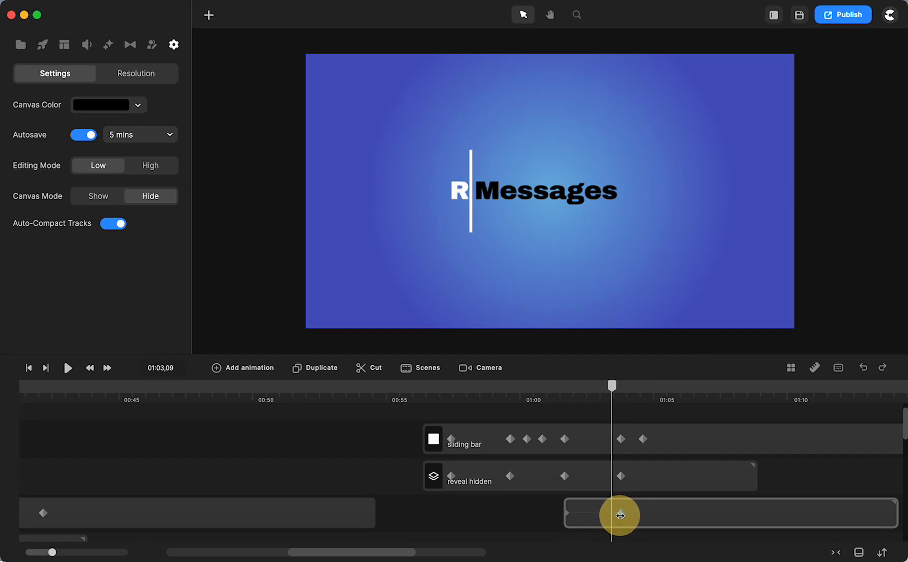
drag(621, 515, 622, 517)
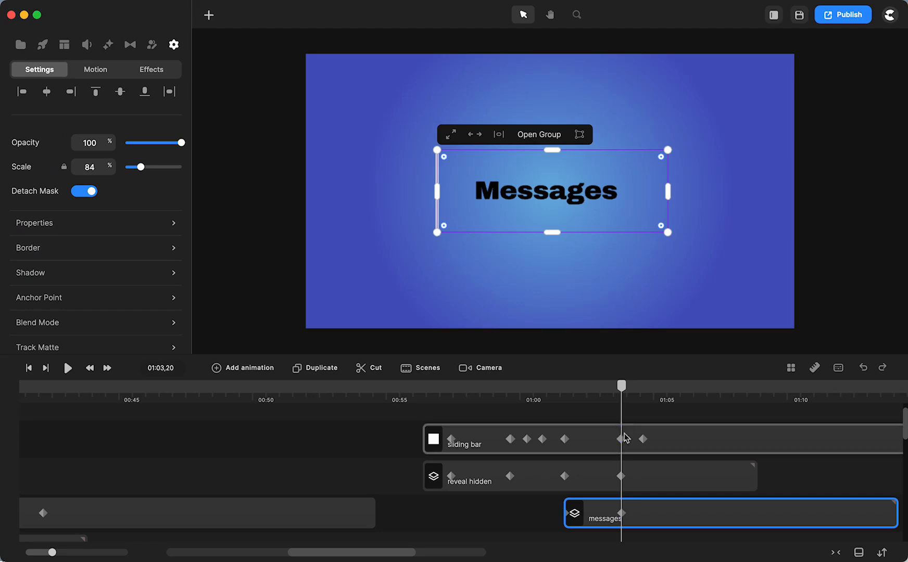
Inspect the messages mask up close against the bar and the "Reveal Hidden" text between 01:01,15 and 01:04,06
click(533, 536)
drag(622, 394, 568, 405)
scroll(563, 223, up, 10)
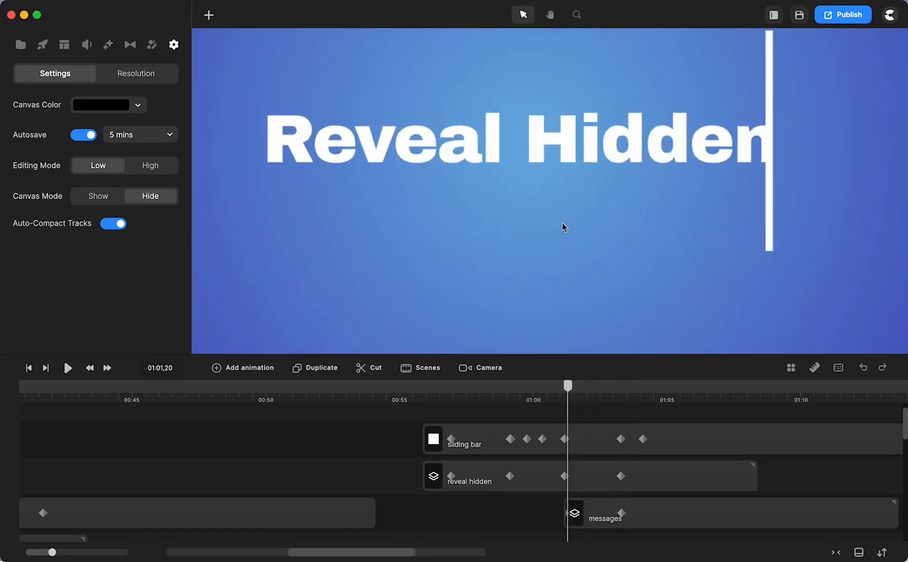
scroll(562, 223, down, 3)
click(641, 514)
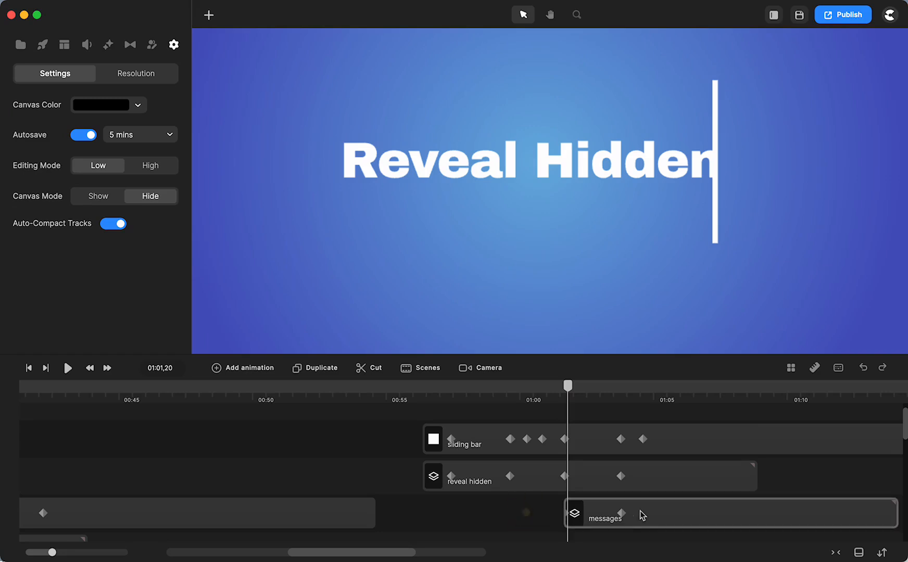
drag(568, 387, 568, 391)
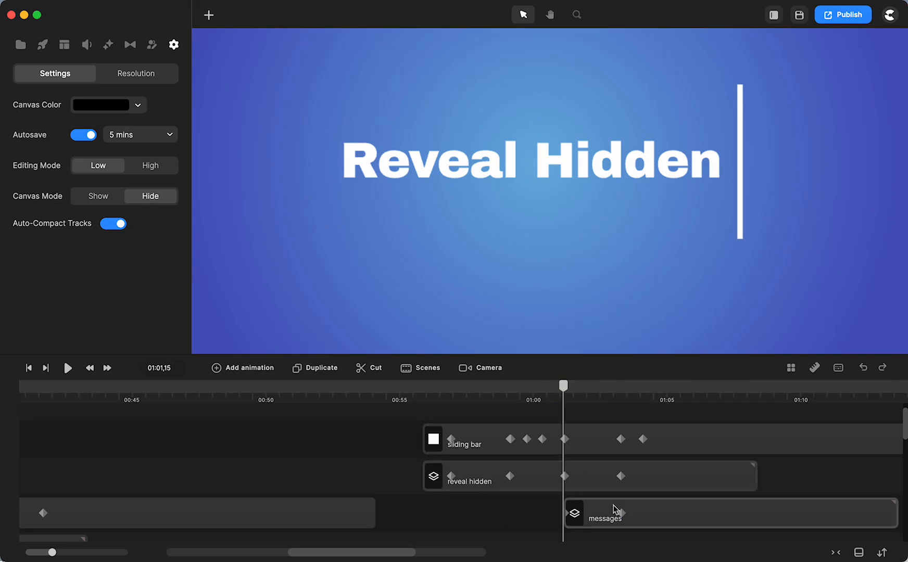
click(620, 513)
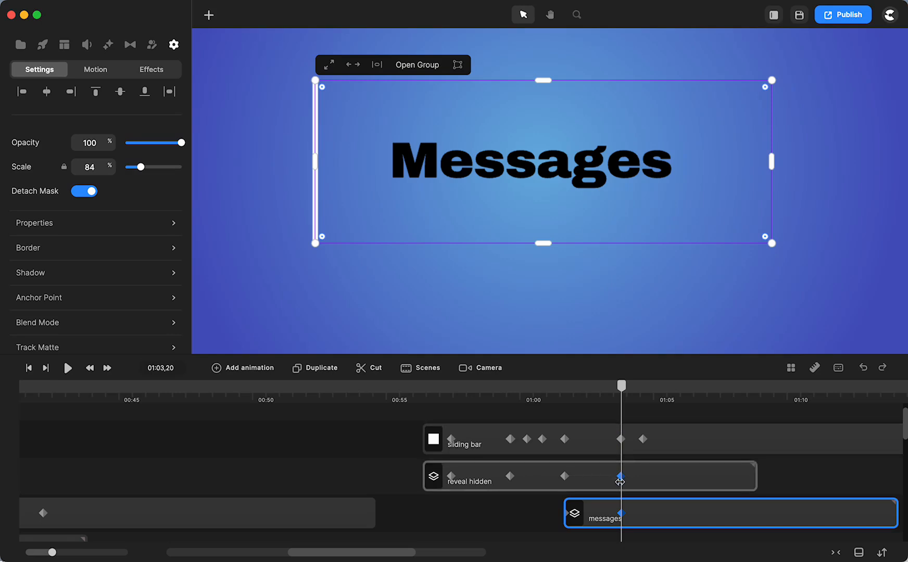
click(555, 533)
mouse_move(622, 397)
mouse_down()
mouse_move(557, 400)
mouse_move(636, 406)
mouse_up()
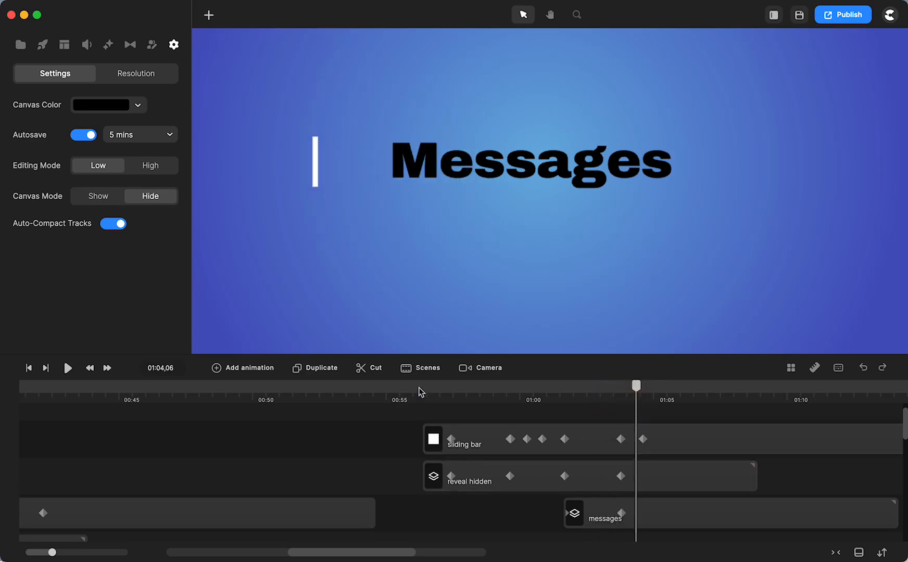
Play the reveal from 00:56,03 to review the wipe between "Reveal Hidden" and "Messages"
click(418, 387)
click(68, 368)
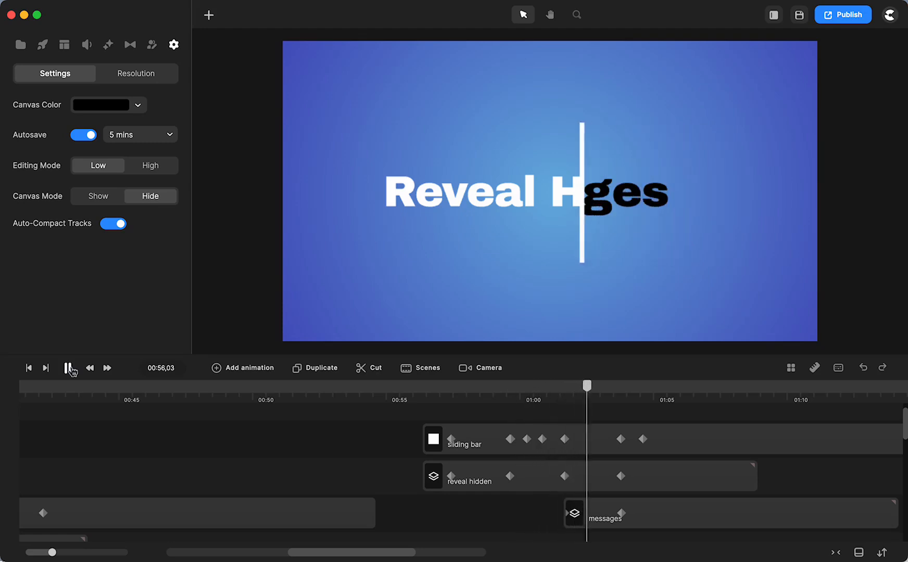
click(68, 368)
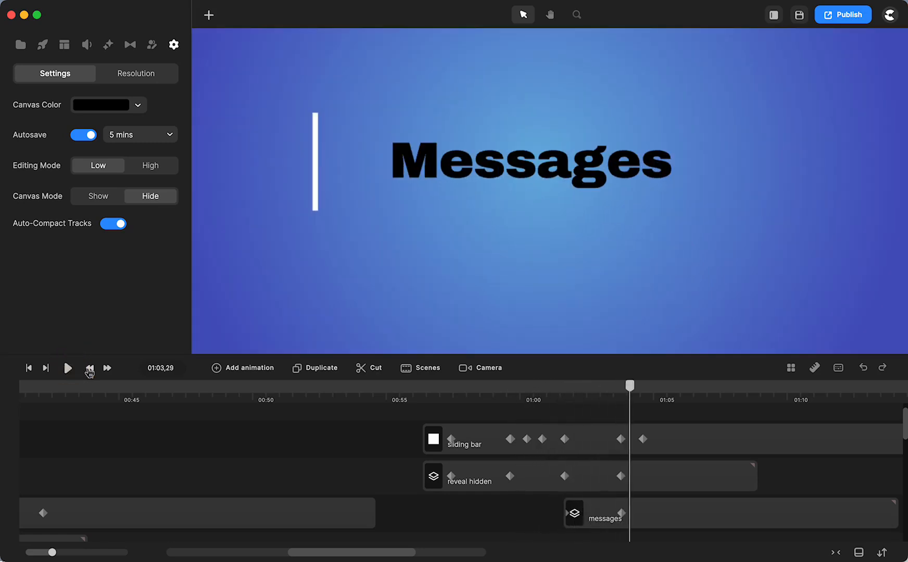
Add a linear position and scale animation to the sliding bar at 01:04,28, just after it shrinks away
drag(630, 385, 651, 385)
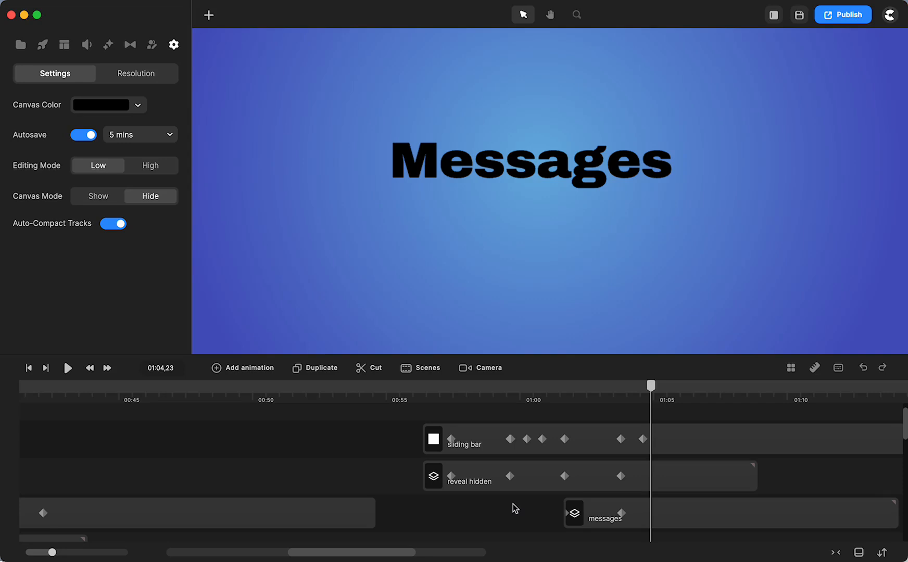
mouse_move(654, 393)
mouse_down()
mouse_move(647, 387)
mouse_move(655, 388)
mouse_up()
click(656, 444)
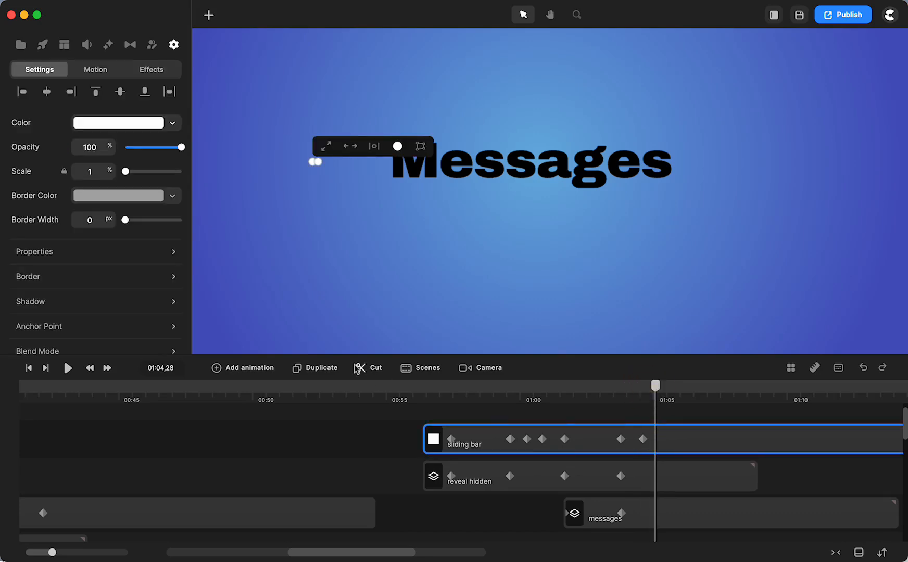
click(255, 369)
click(279, 181)
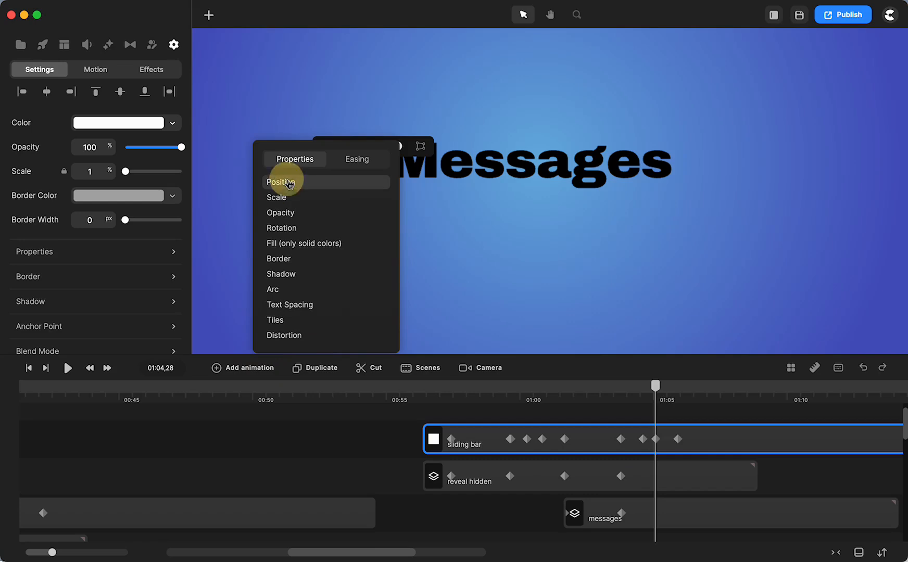
click(283, 198)
click(356, 159)
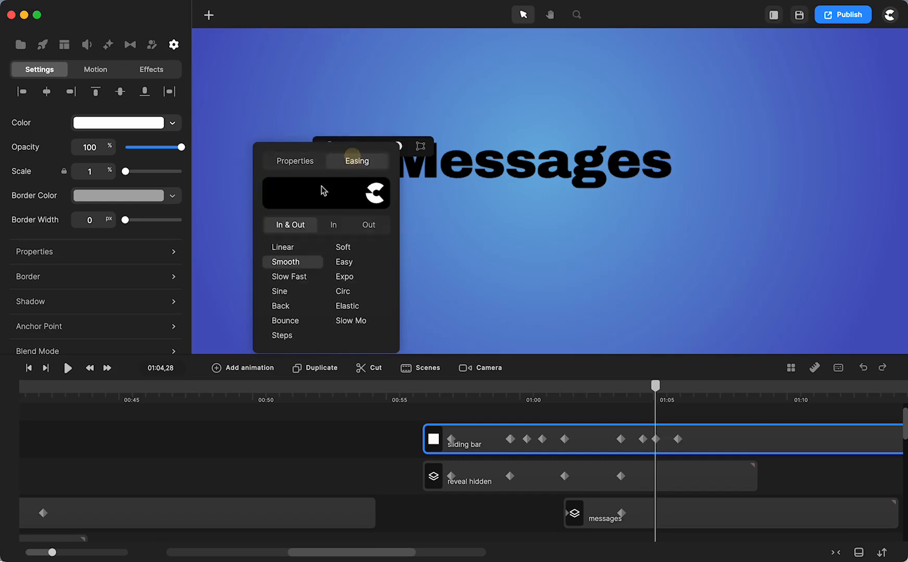
click(283, 247)
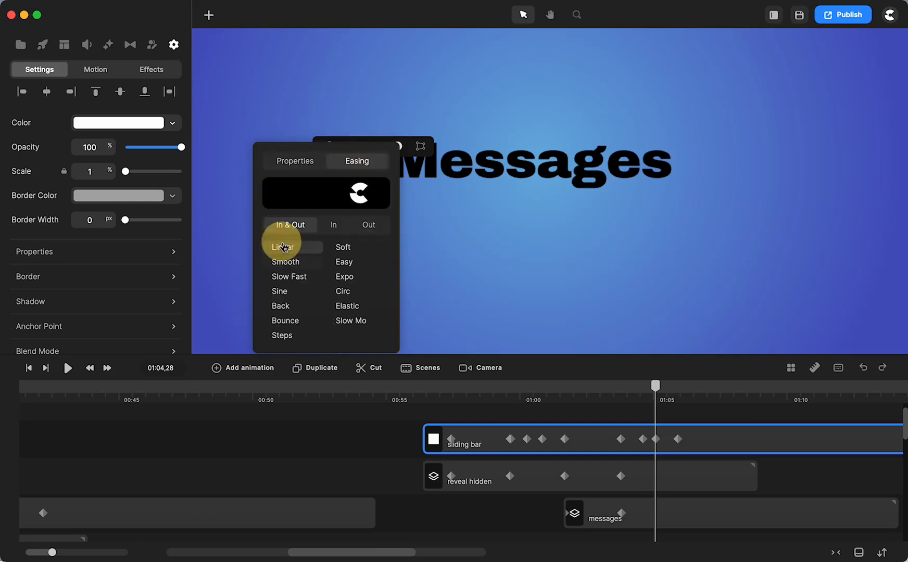
Unlock the sliding bar's scale proportions at its 01:05,23 keyframe and set Scale Y to 30%
click(678, 439)
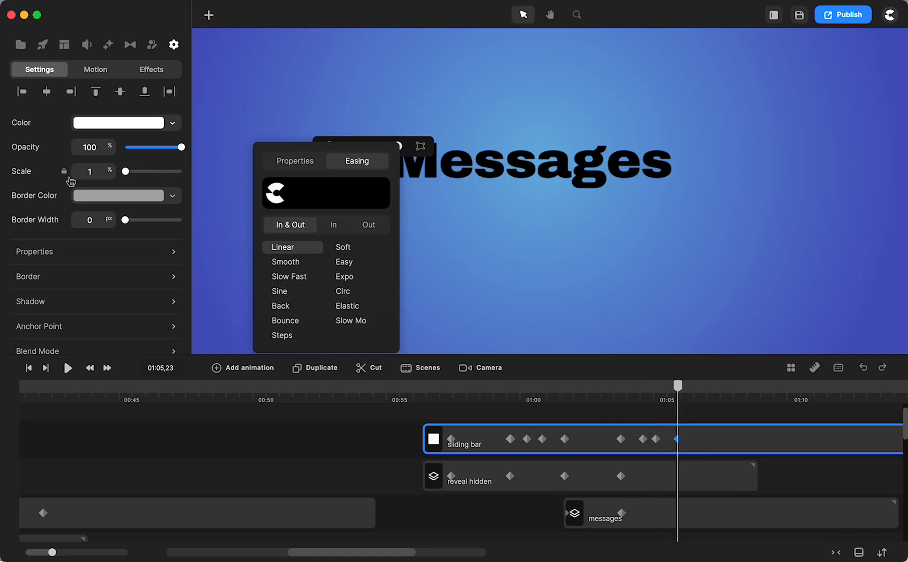
click(64, 173)
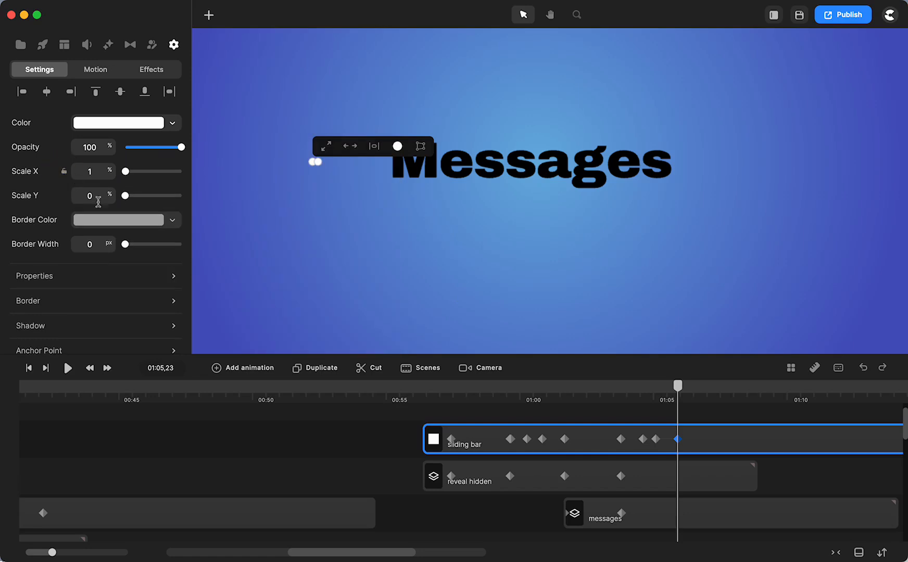
click(88, 196)
Play the sequence from 00:58,22 and again from 00:56,11 to review the bar's full motion and both text reveals
drag(682, 391, 489, 422)
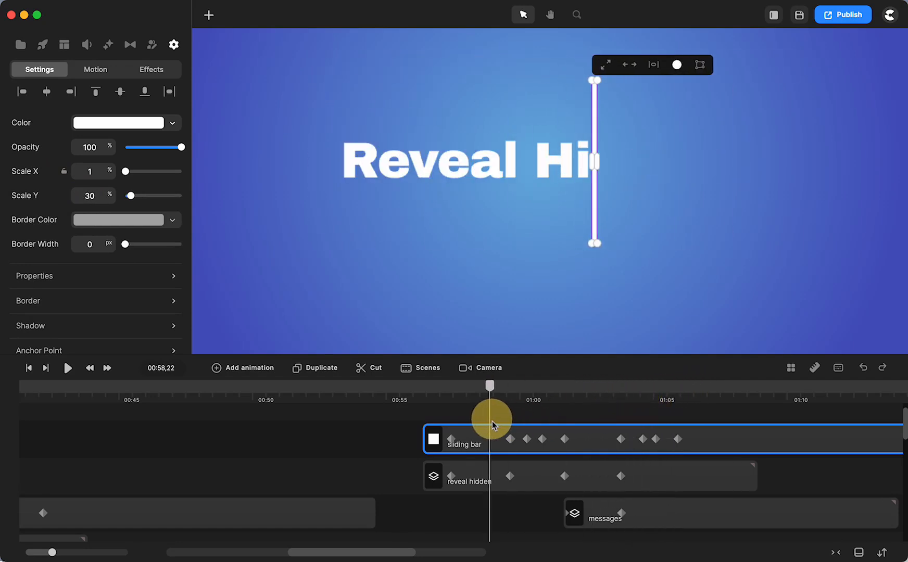
click(68, 370)
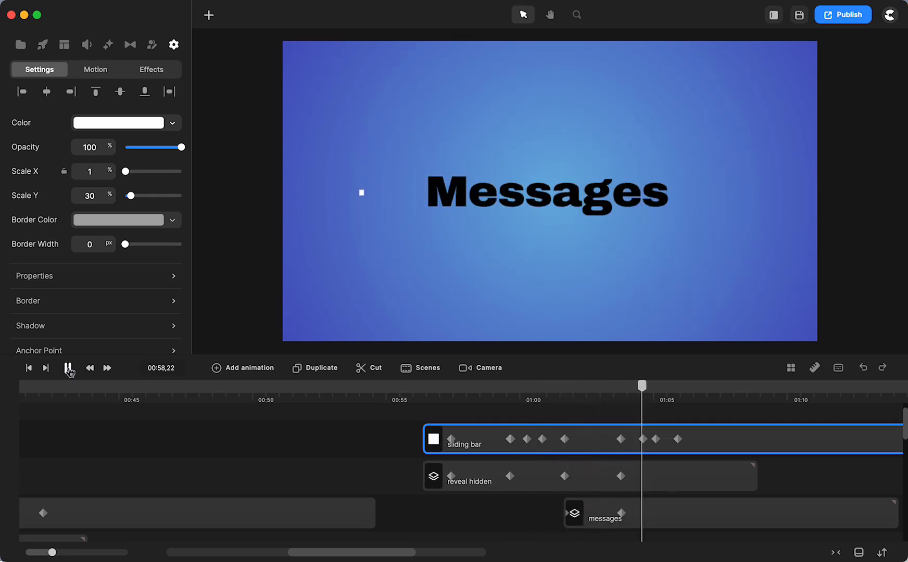
click(69, 369)
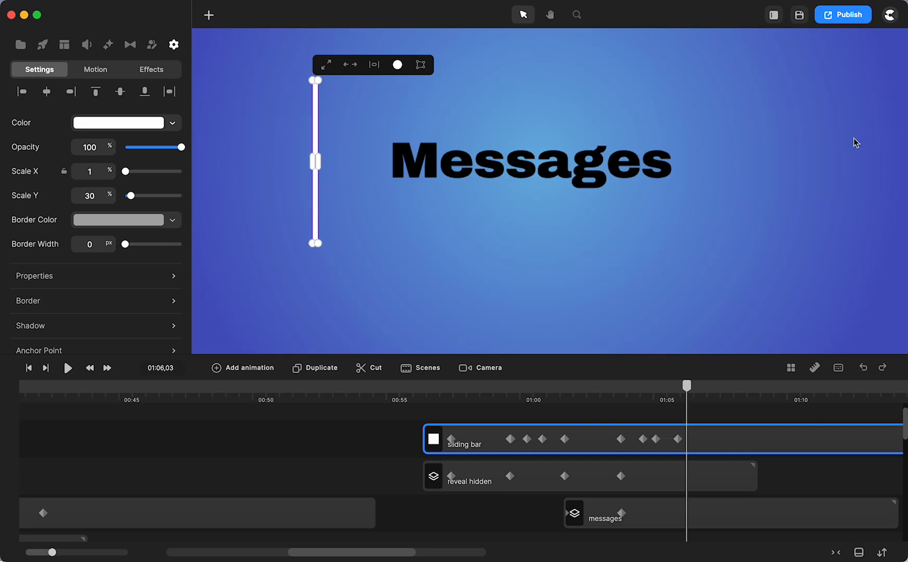
click(427, 391)
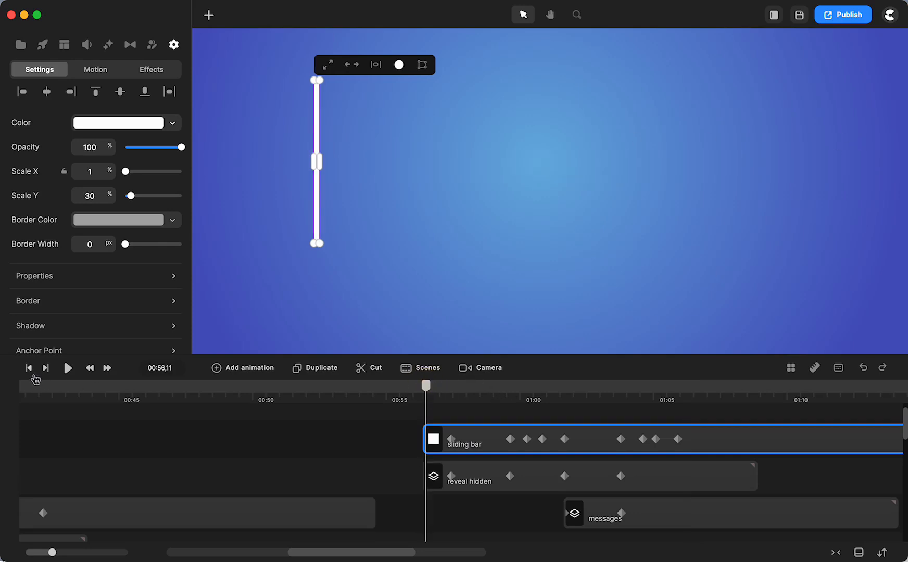
click(68, 370)
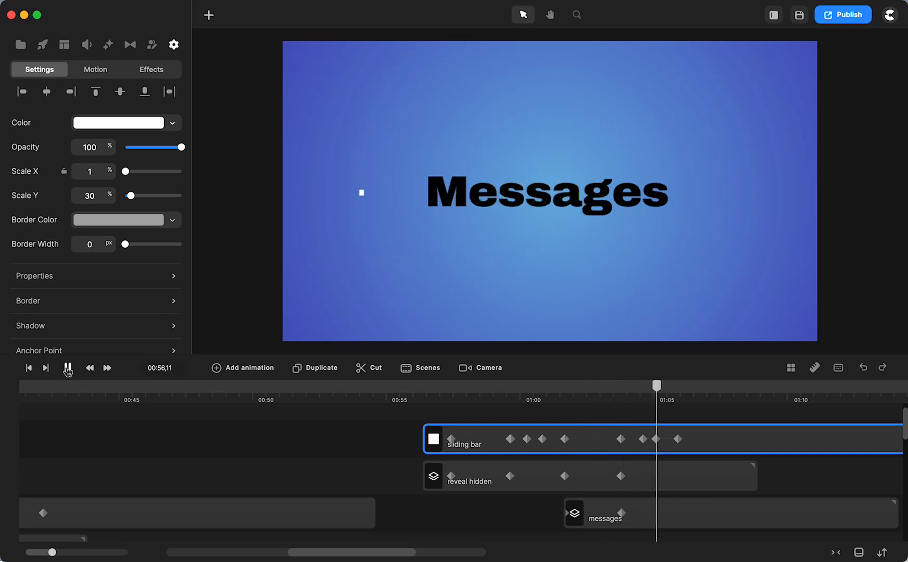
click(67, 368)
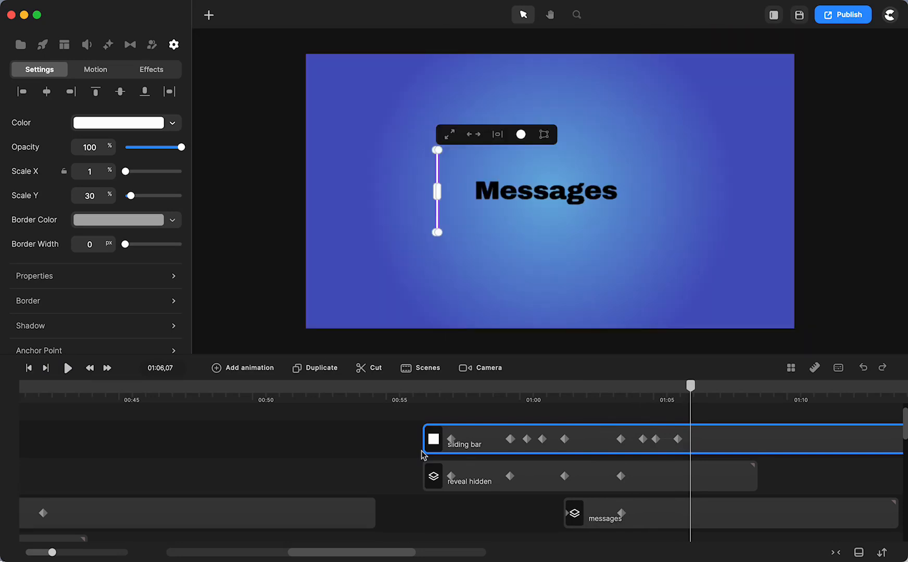
click(368, 455)
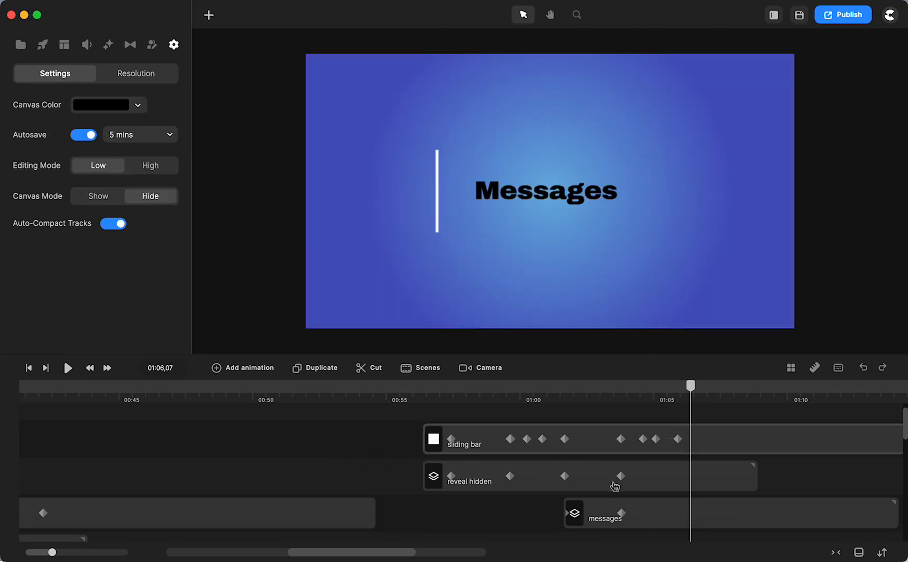